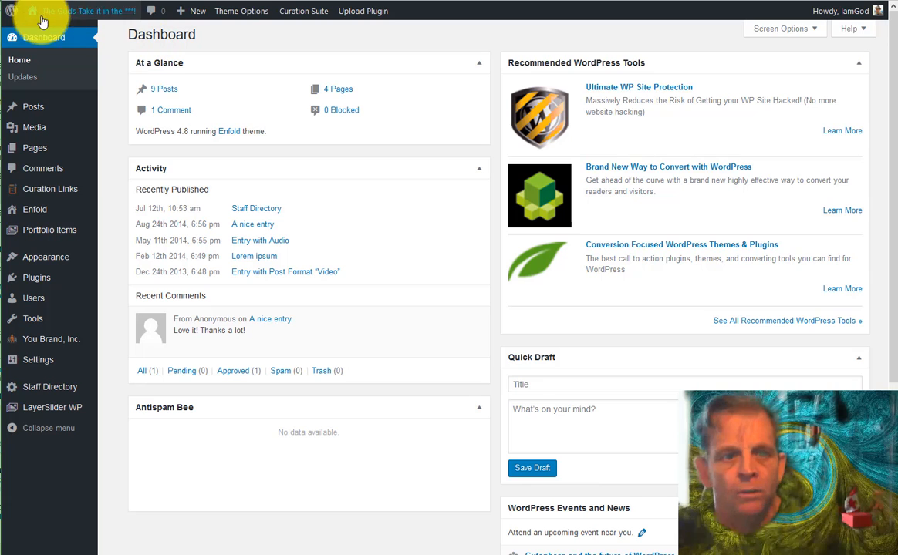
Search the plugin directory for Easy Appointments, then install and activate that plugin
mouse_move(60, 279)
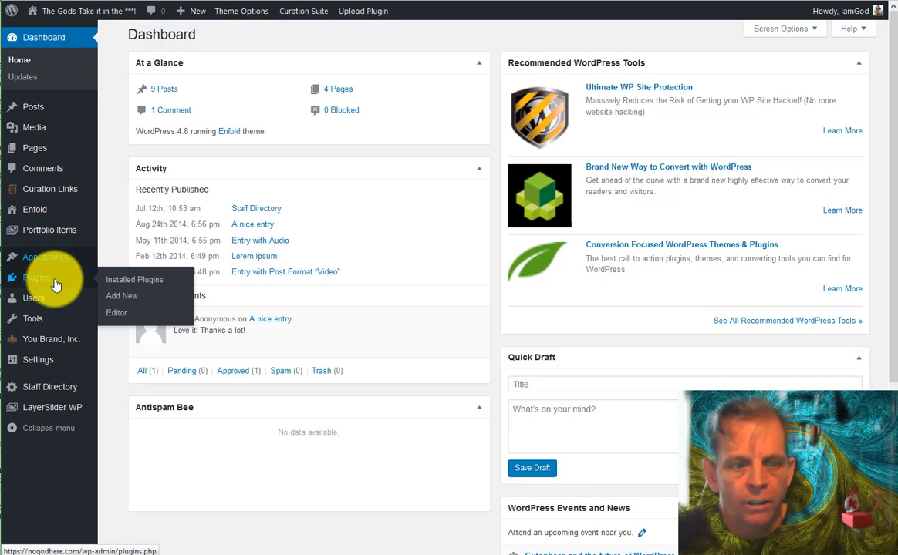
left_click(130, 302)
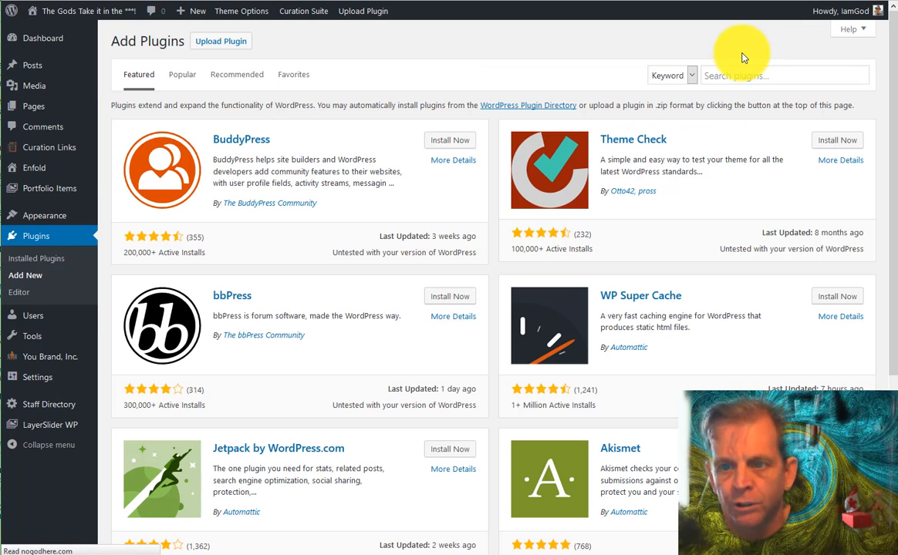
left_click(736, 75)
type("Easy Appointments")
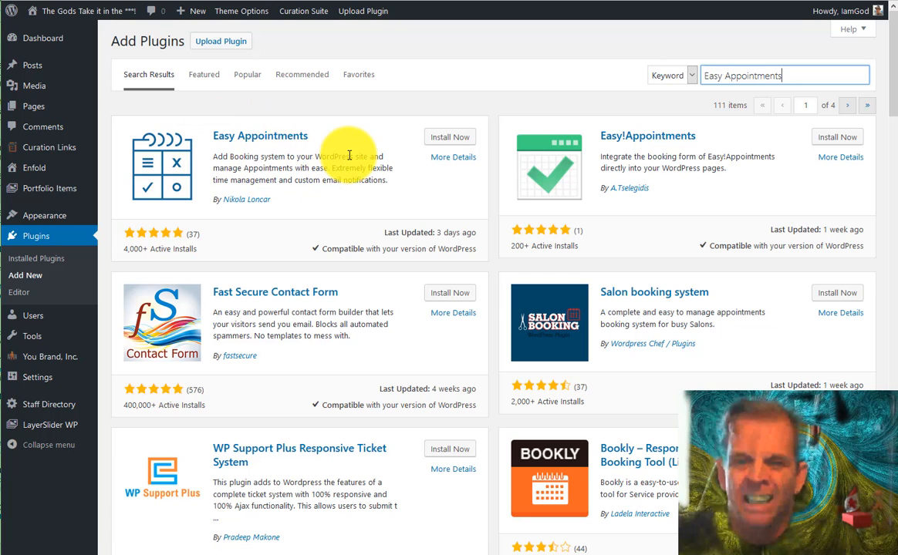
left_click(455, 138)
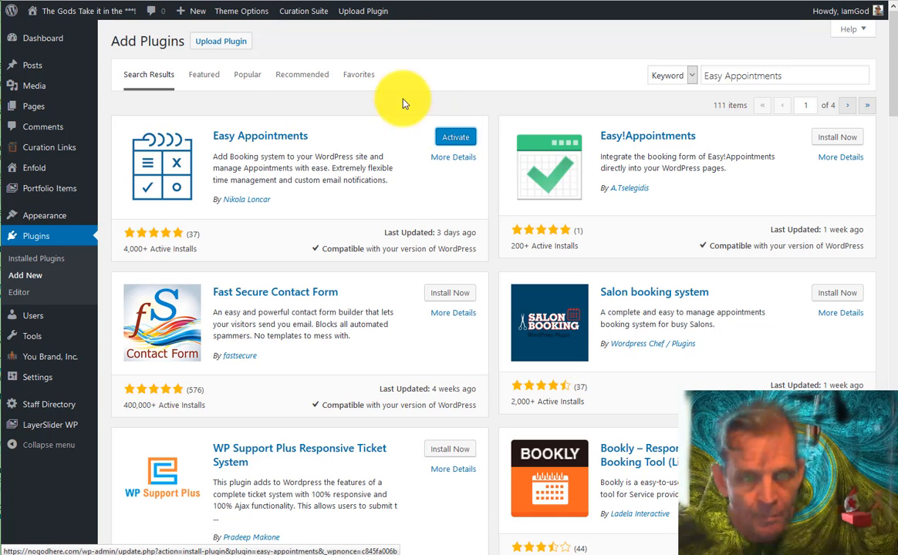
left_click(91, 38)
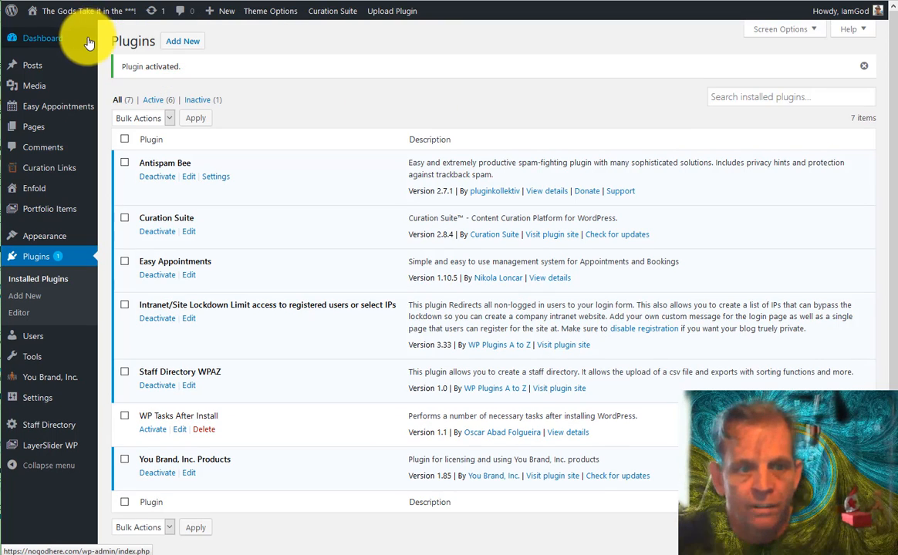
Add a new location in the Easy Appointments settings and name it "Joes Place"
mouse_move(35, 110)
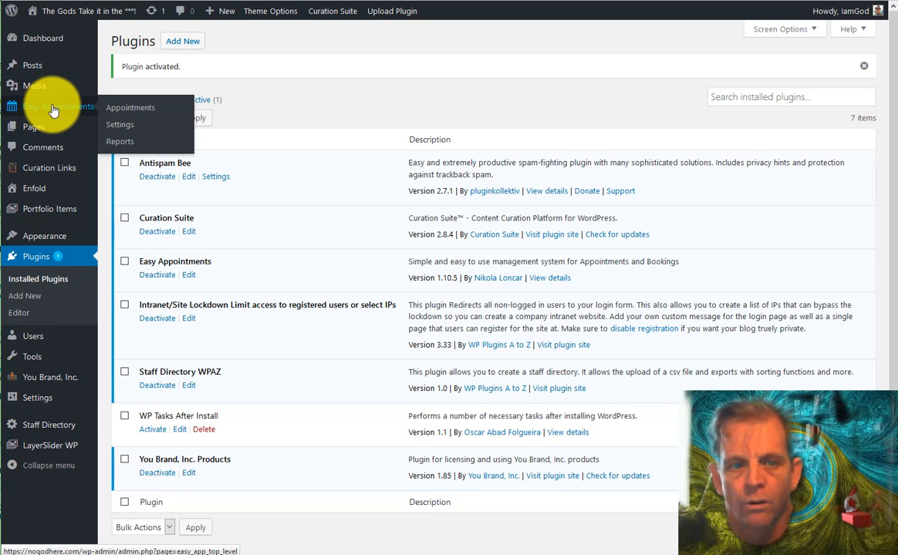
left_click(129, 129)
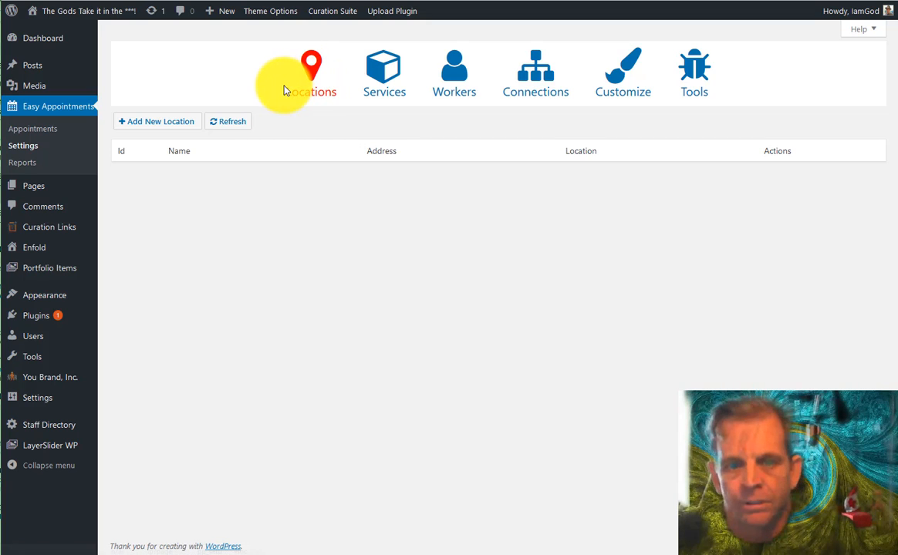
left_click(158, 122)
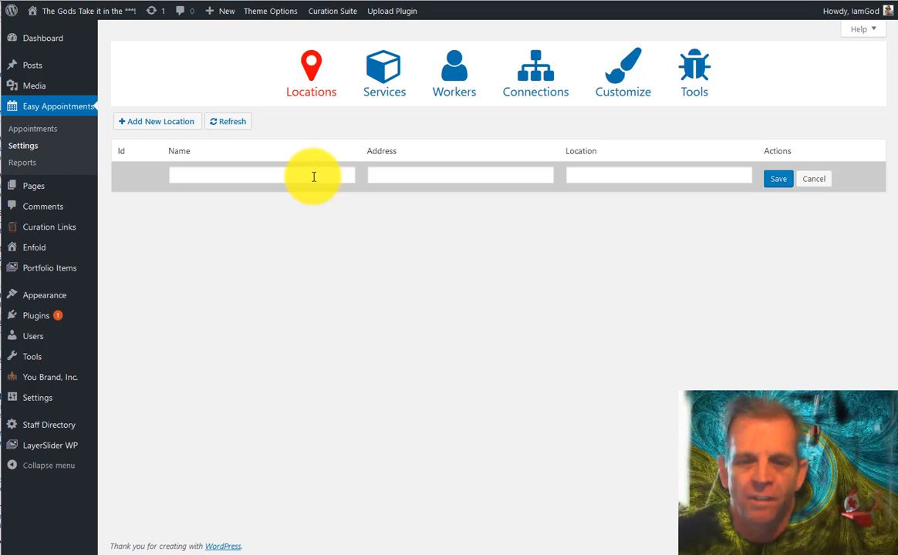
left_click(312, 176)
left_click(476, 170)
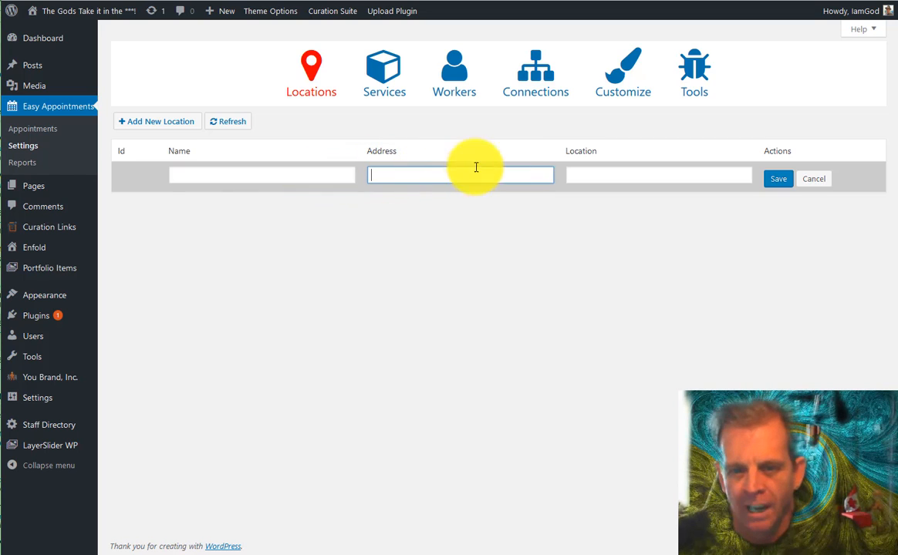
left_click(601, 173)
left_click(275, 179)
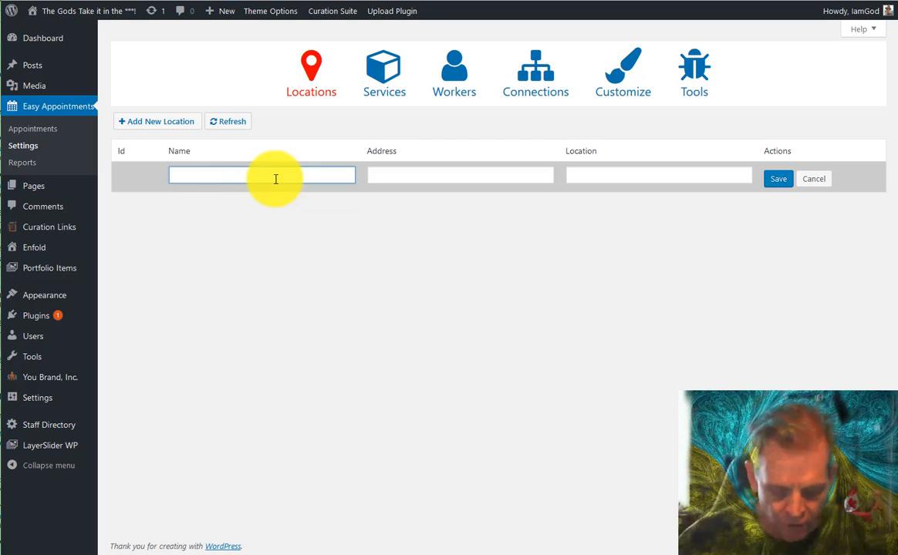
type("Joes place")
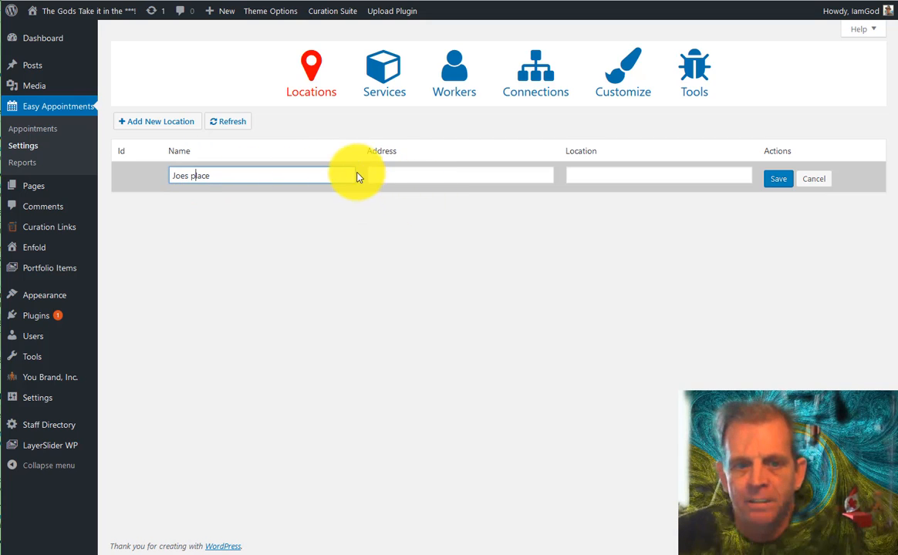
key("BackSpace")
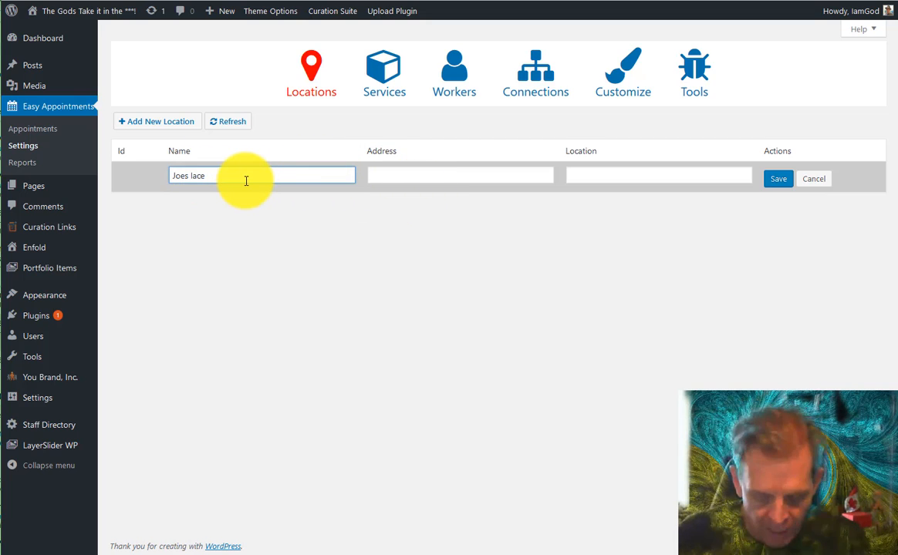
type("P")
Fill in the new location's street address, set its location to Victoria, and save the entry
left_click(402, 172)
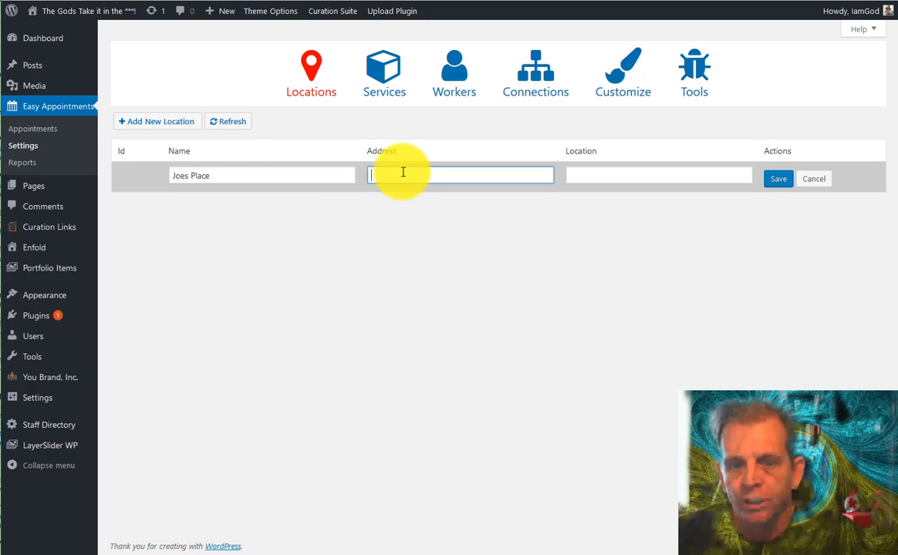
type("123 Any Street")
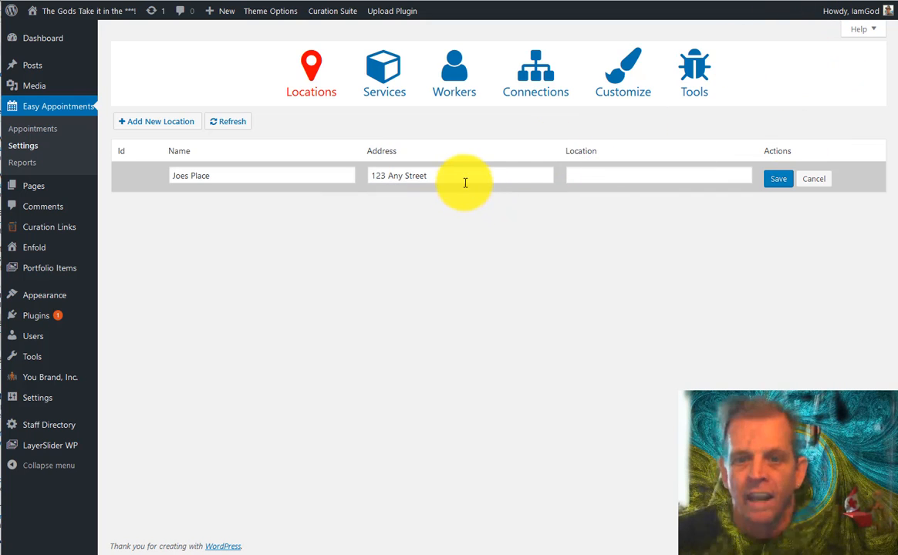
left_click(581, 169)
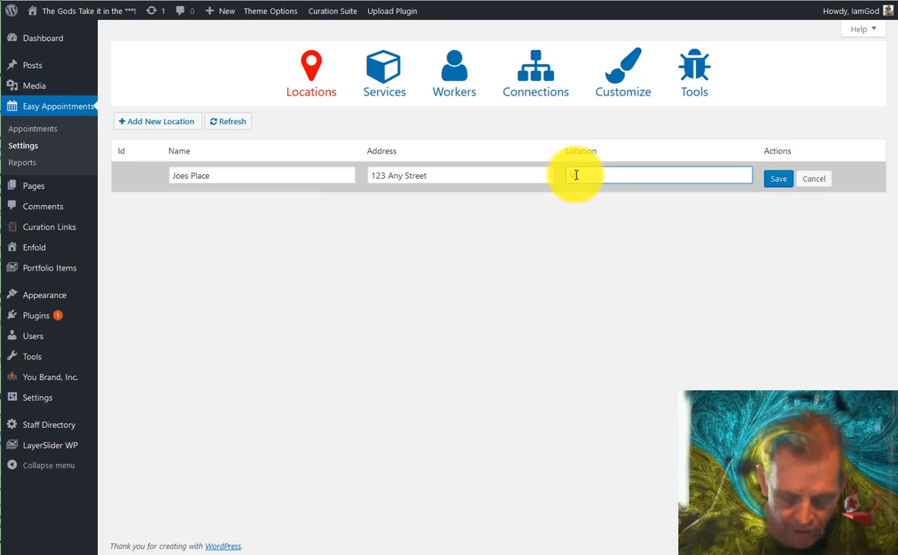
type("Victoriasa")
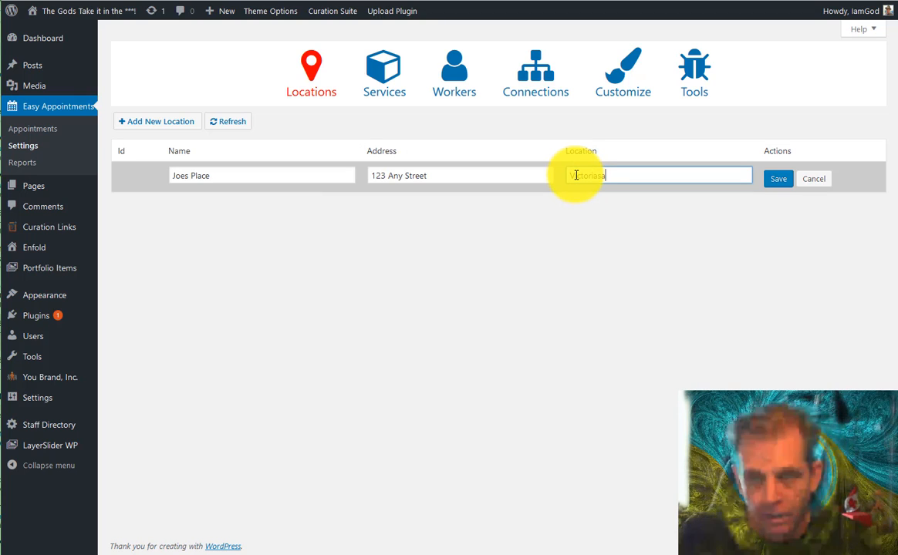
key("BackSpace")
key("BackSpace")
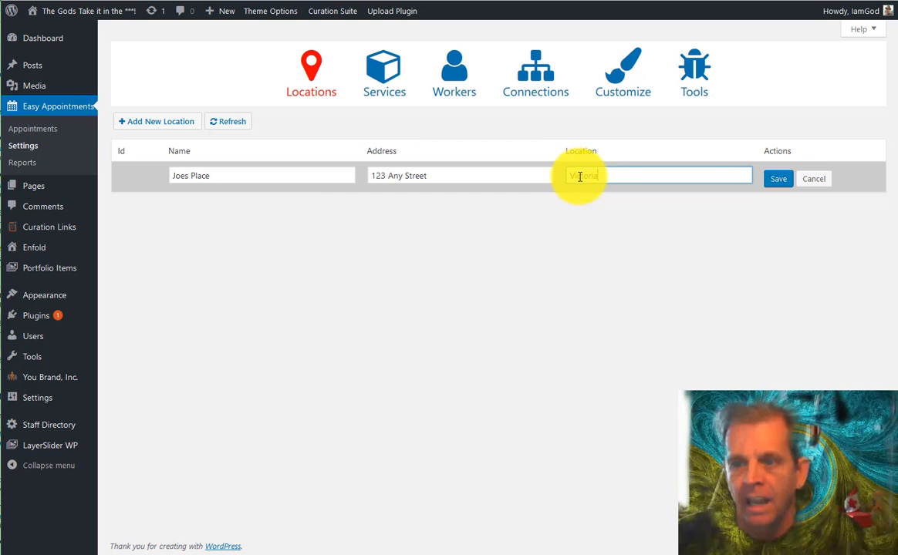
left_click(781, 180)
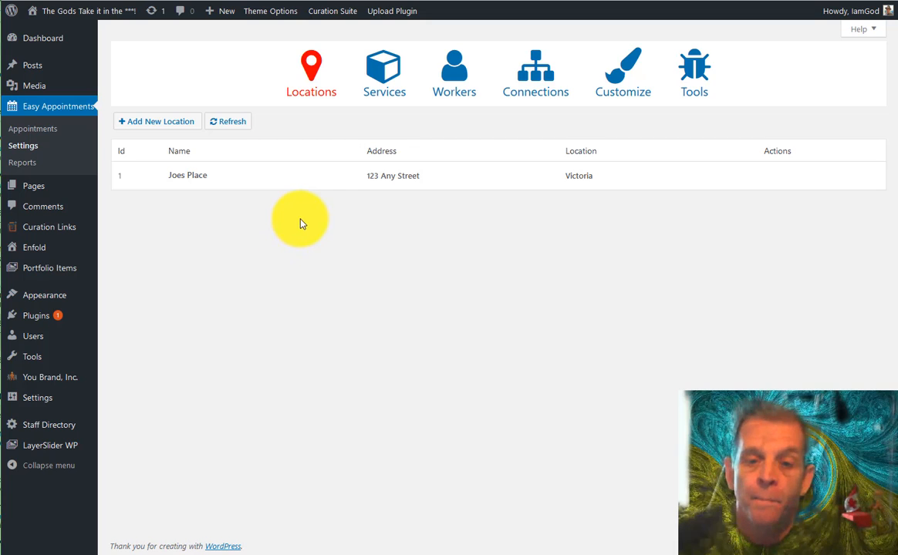
Add a new service named "Consuting" in Easy Appointments and clear its default price
left_click(384, 81)
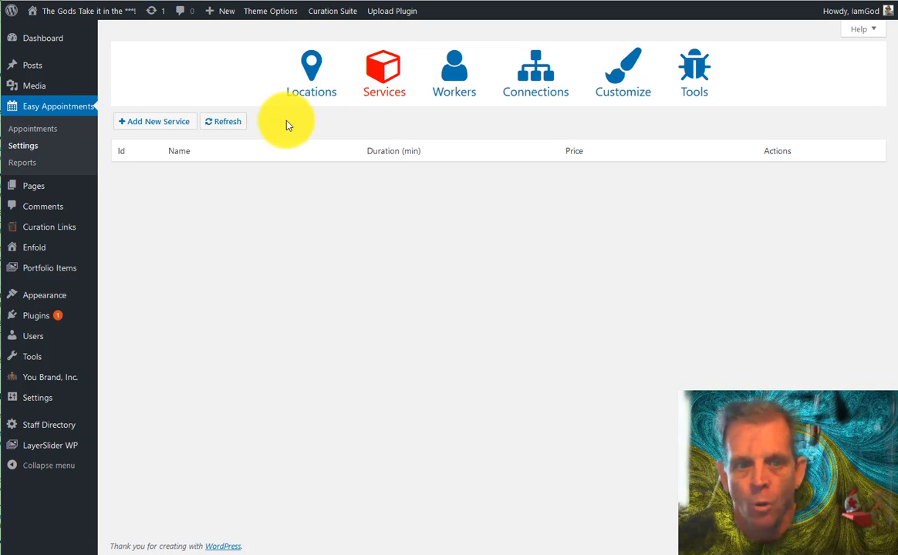
left_click(163, 128)
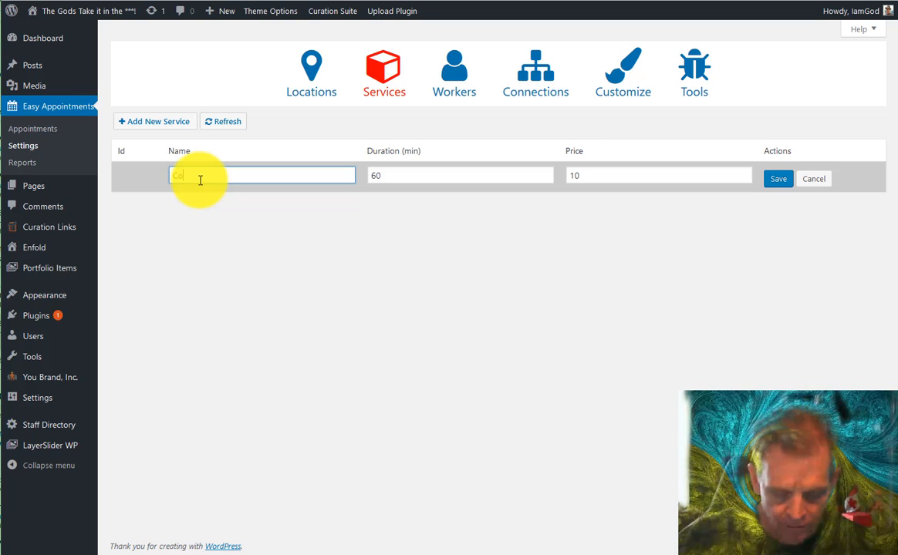
type("Consul")
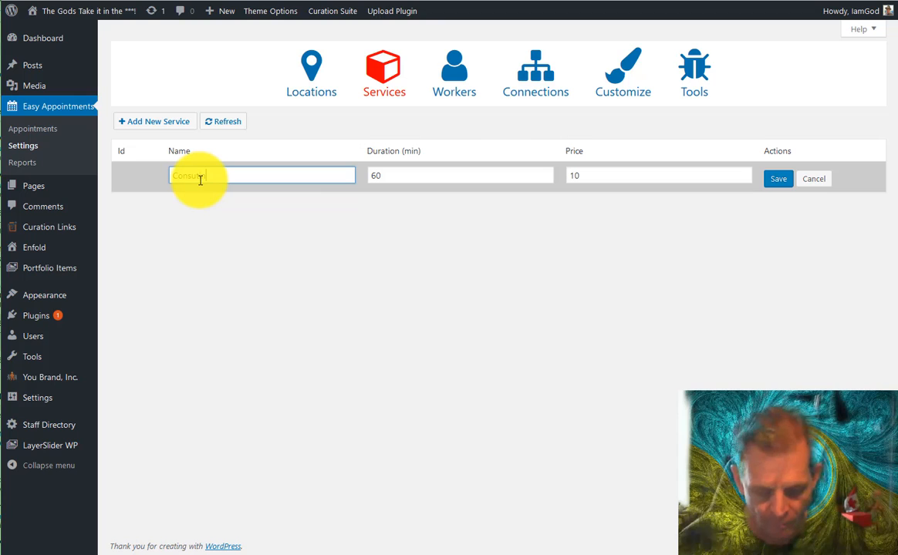
type("ting")
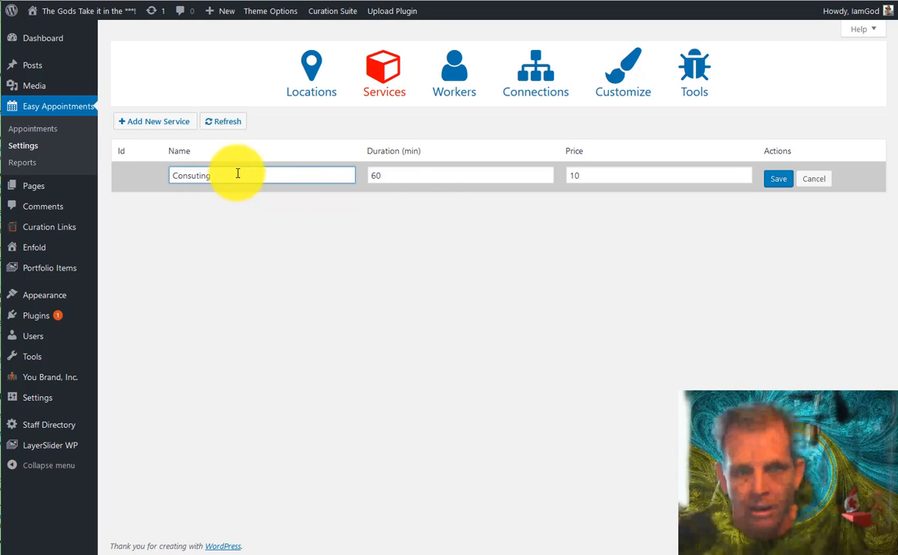
left_click(428, 180)
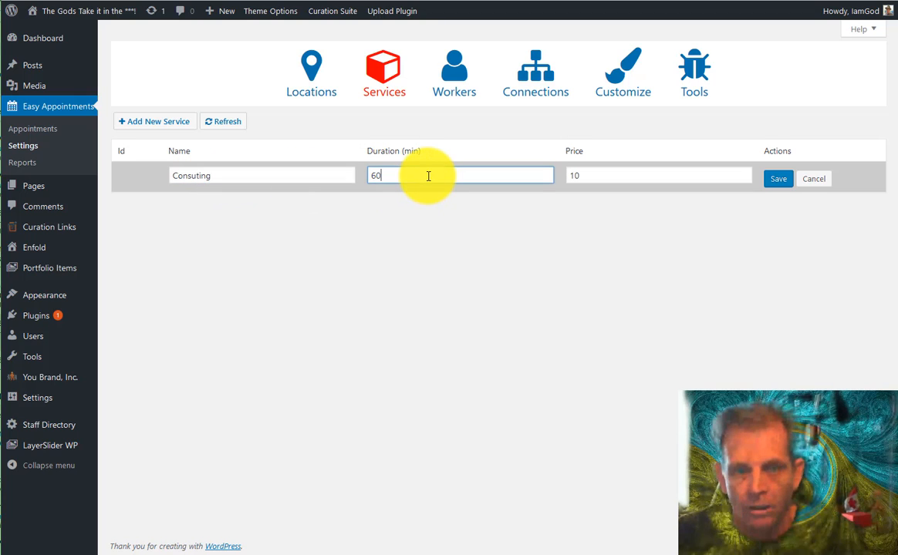
left_click(593, 176)
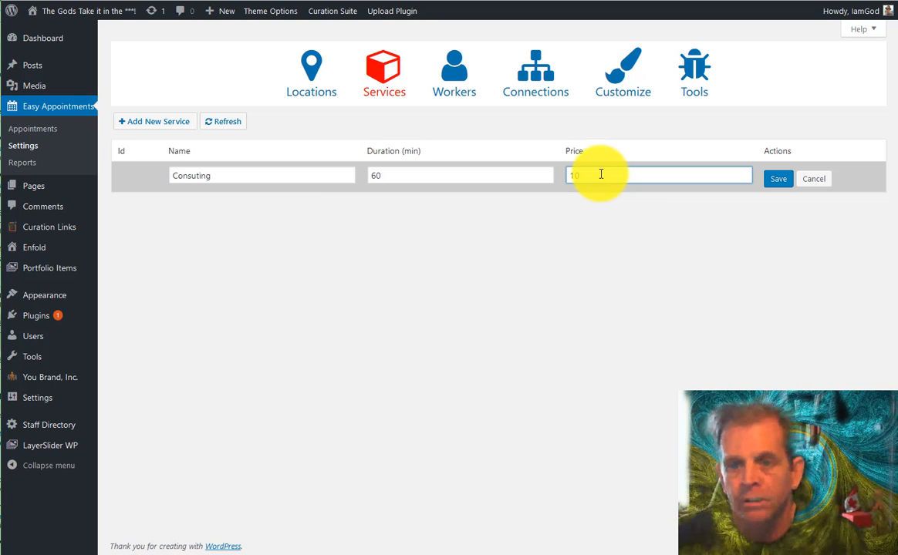
left_click_drag(587, 176, 552, 176)
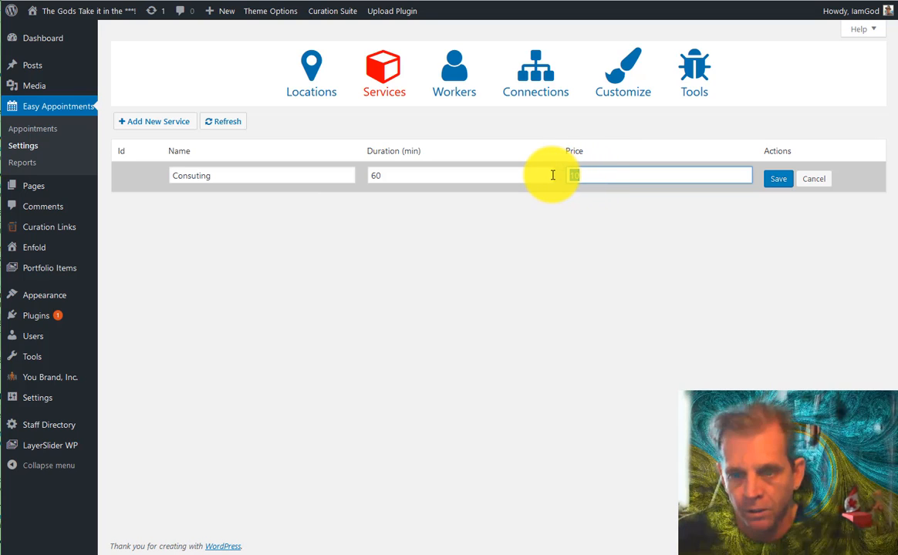
key("BackSpace")
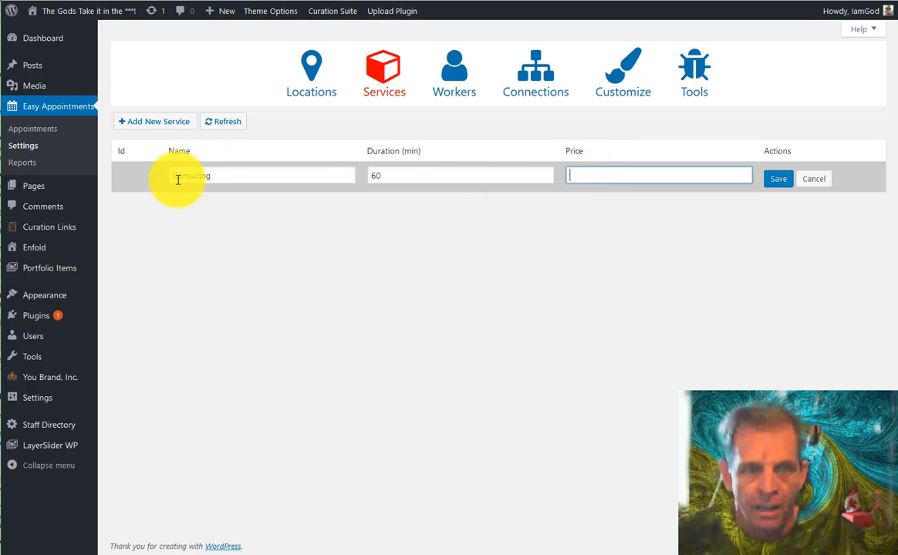
Put "1 hr free" in front of the service's name and save the service
left_click(177, 177)
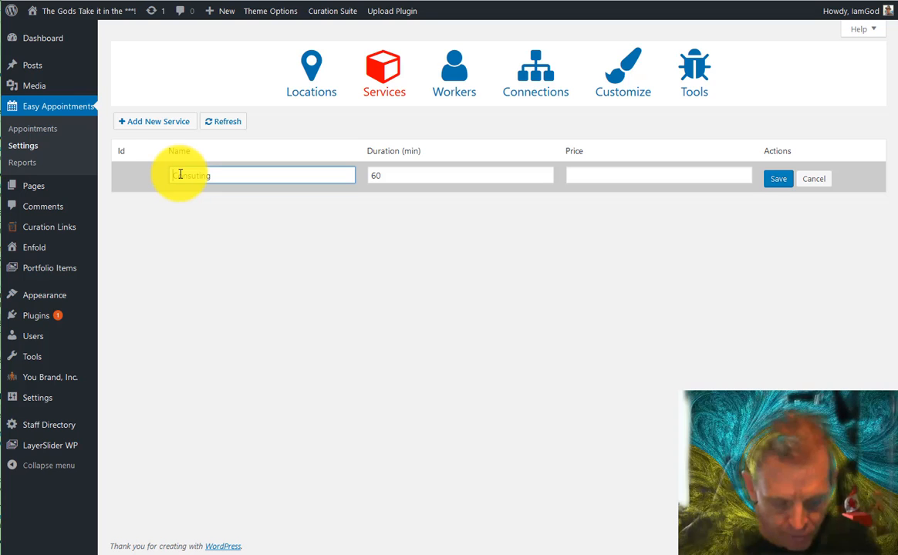
type("1 hr ")
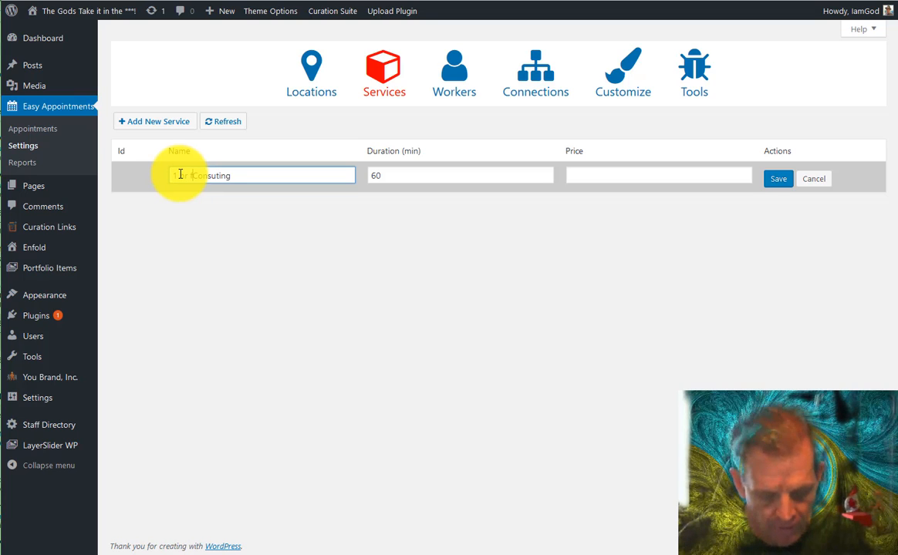
type("free")
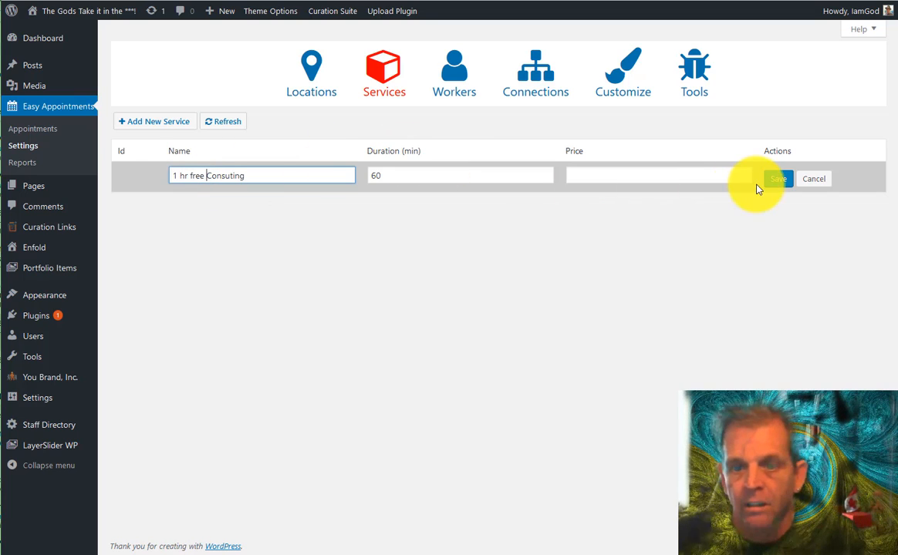
left_click(775, 182)
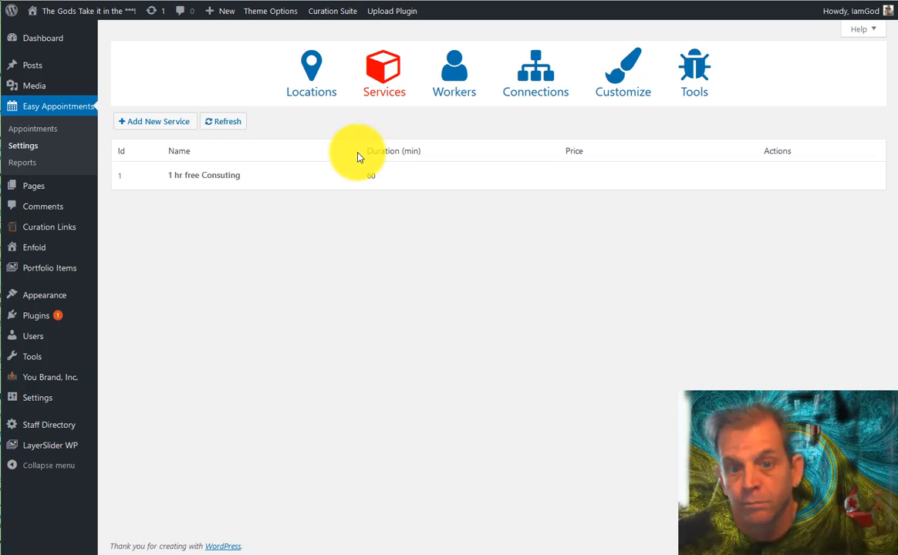
Add a second service in Easy Appointments and name it "Training"
left_click(145, 126)
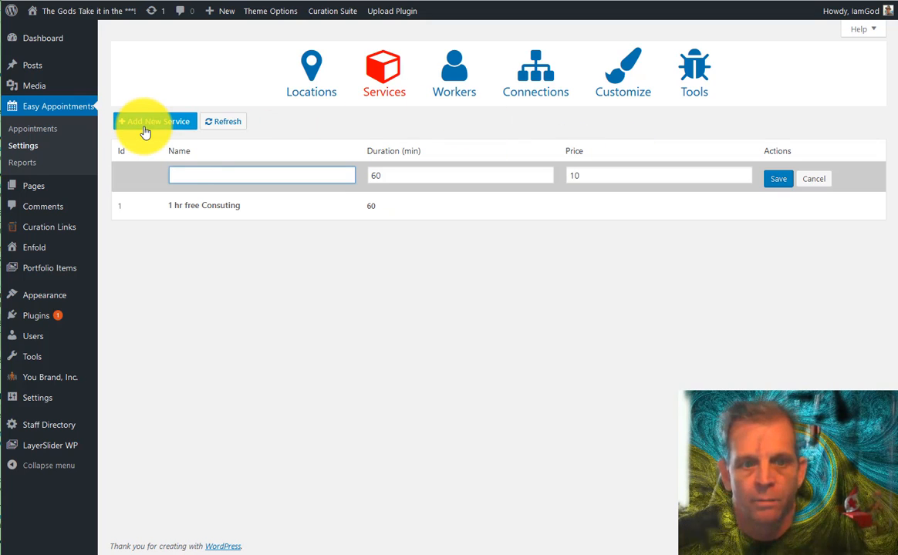
left_click(756, 1)
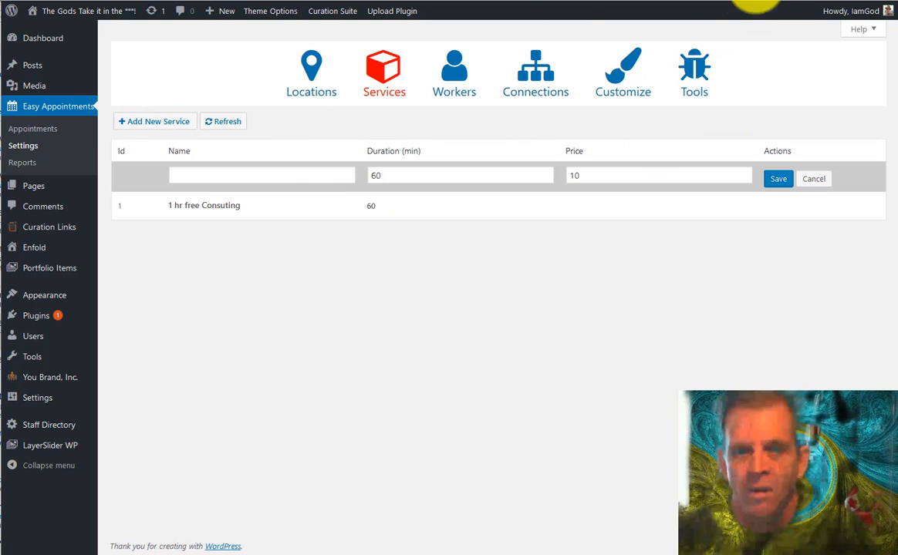
left_click(261, 177)
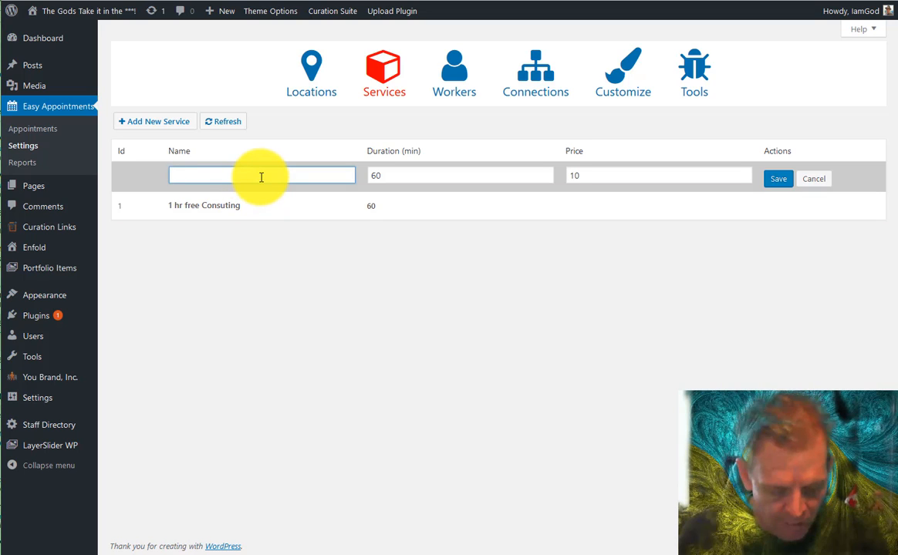
type("Traiinng")
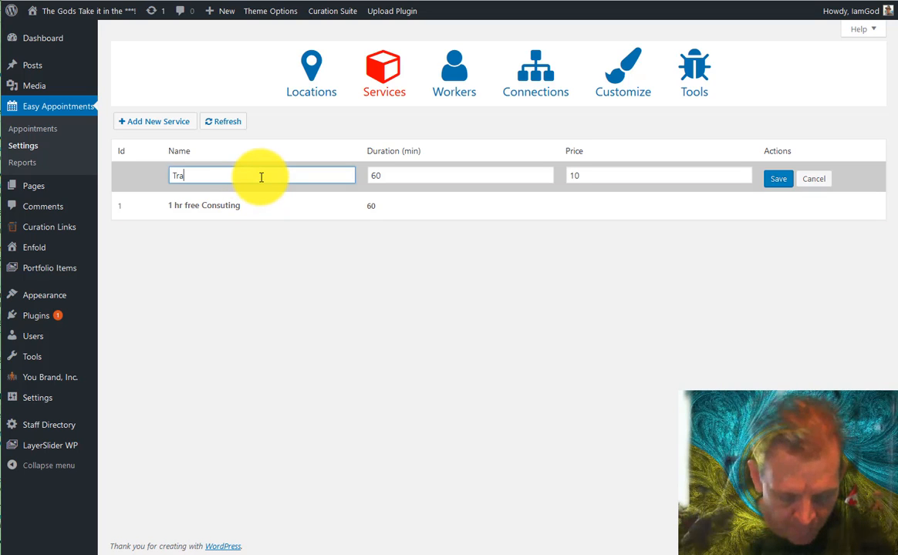
key("BackSpace")
key("BackSpace")
key("BackSpace")
key("BackSpace")
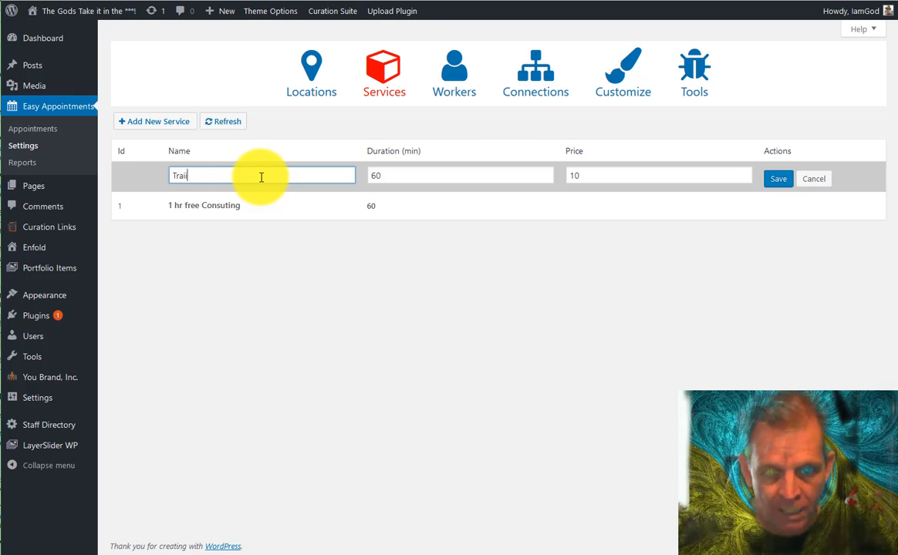
type("ning")
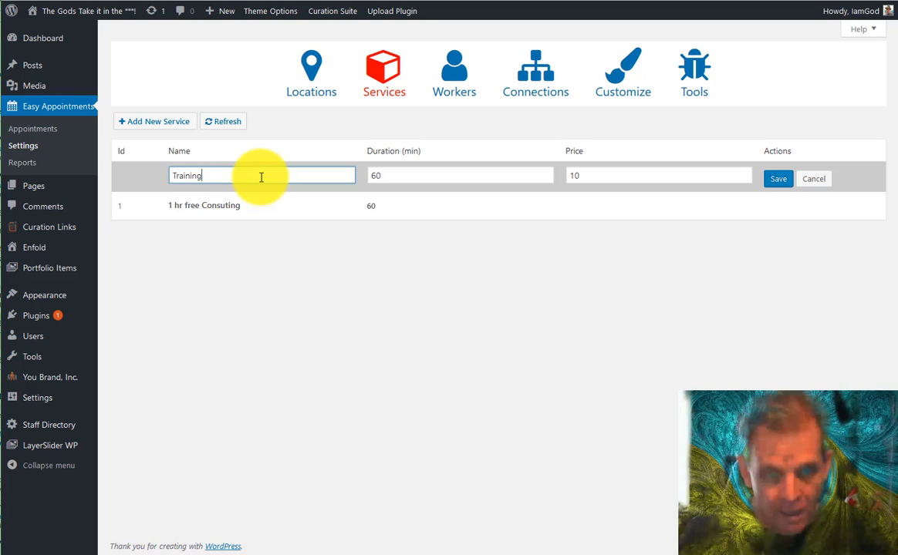
Set the Training service's price to 125, keeping its default duration, and save the service
key("Tab")
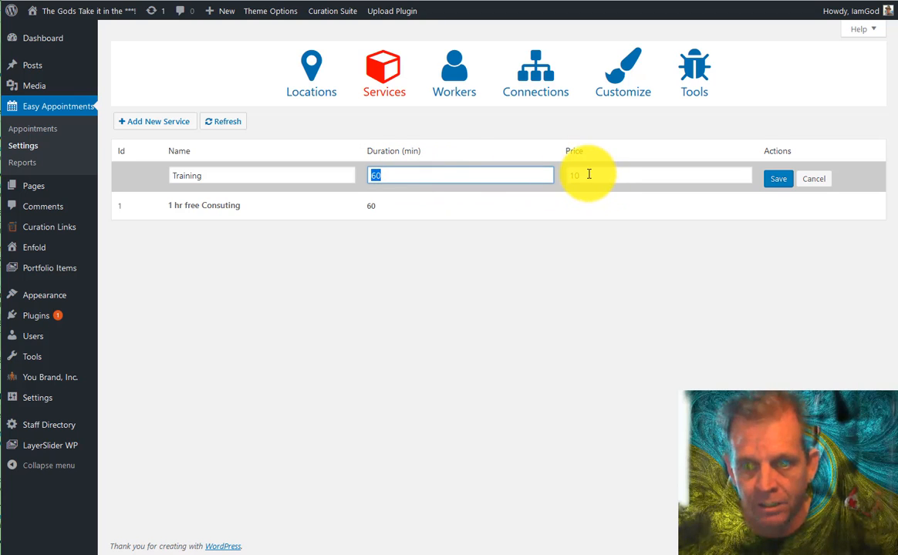
key("Tab")
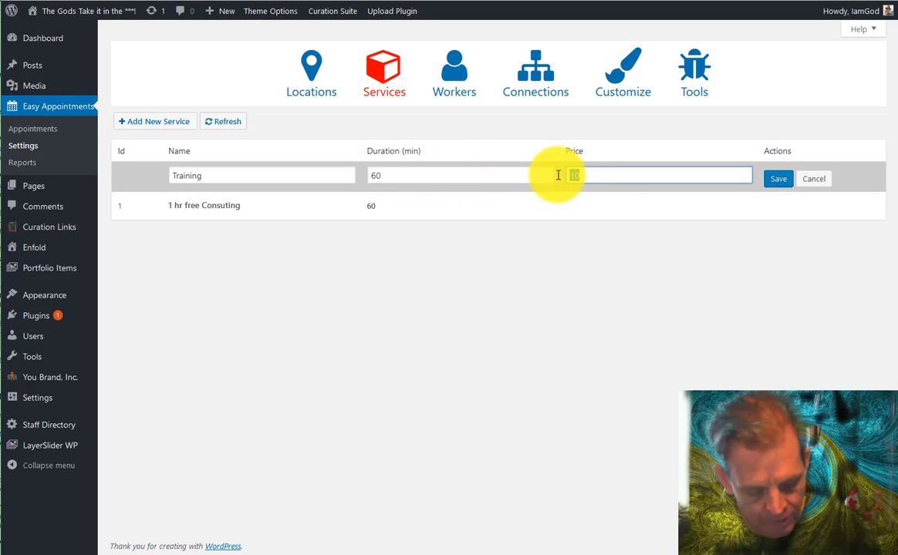
type("125")
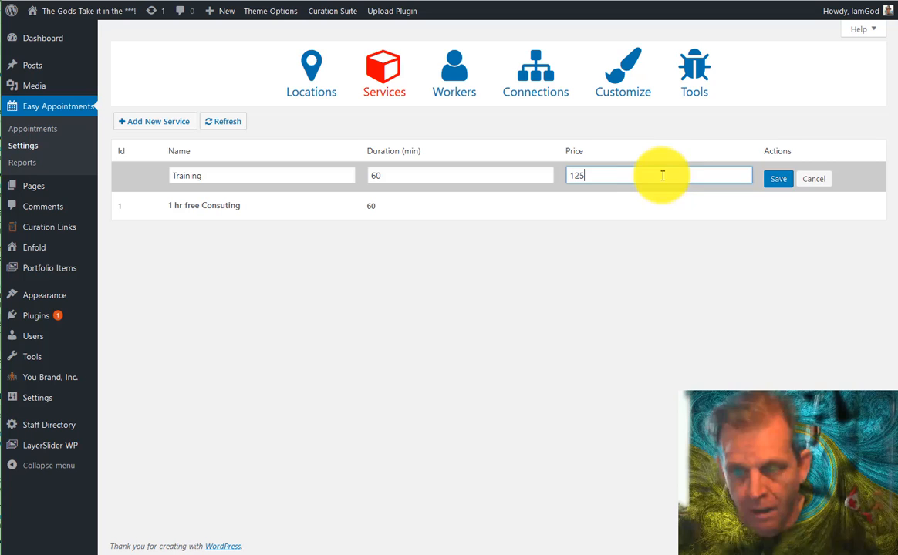
left_click(776, 182)
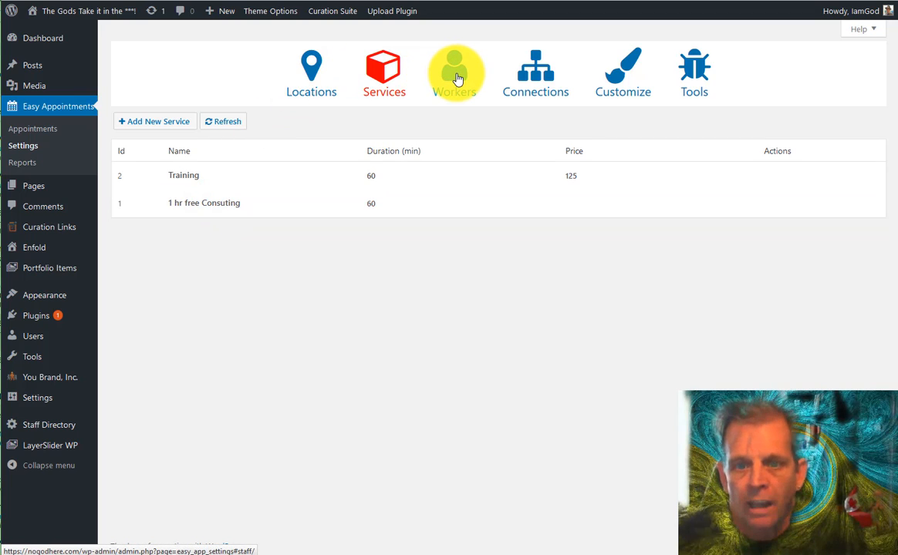
Add a new worker in Easy Appointments, entering the worker's first name and the description "Cool guy"
left_click(456, 78)
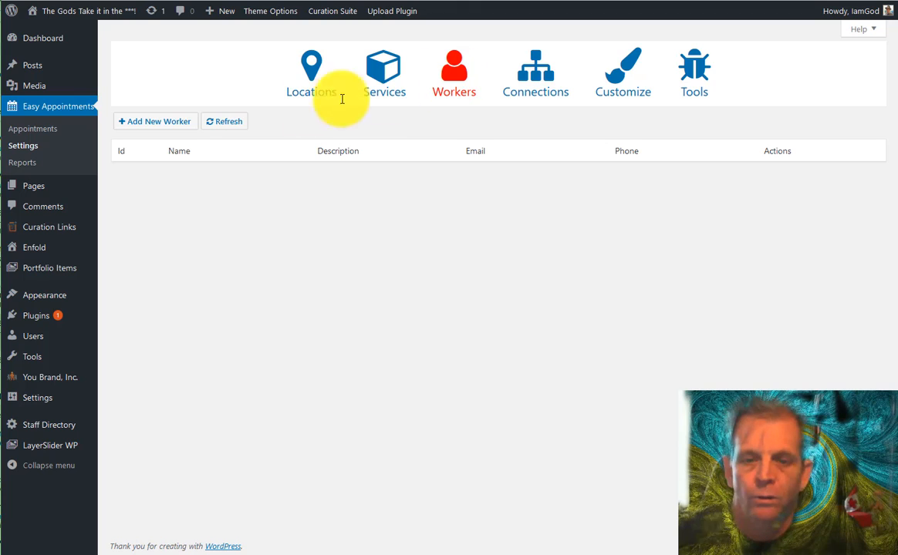
left_click(170, 122)
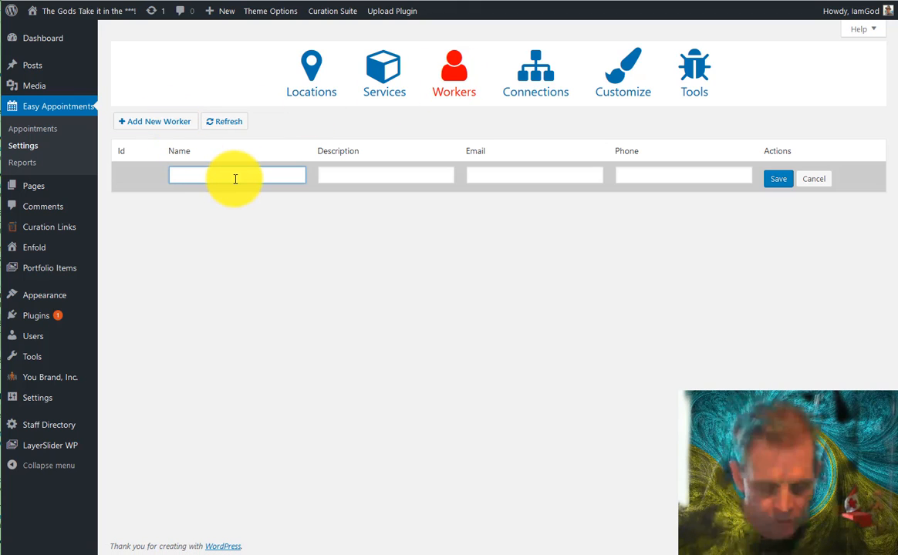
type("Joes")
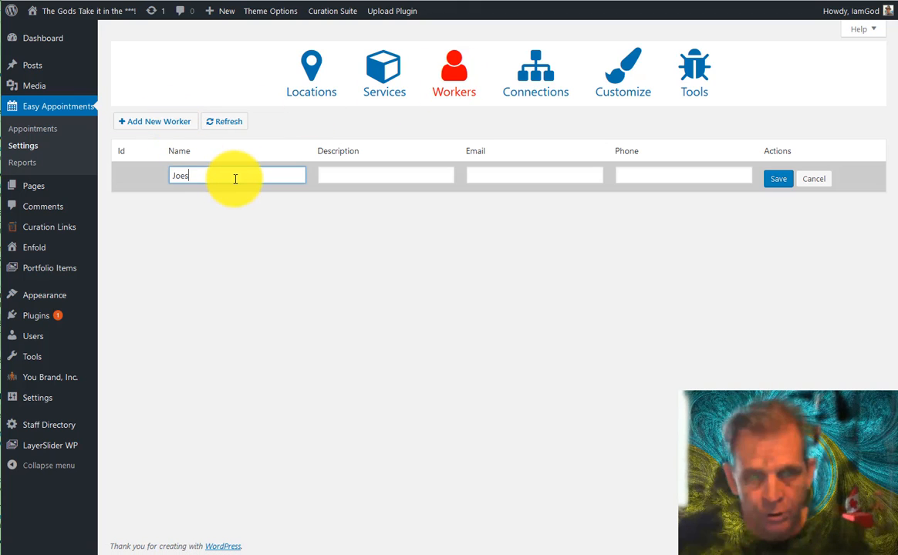
left_click(353, 170)
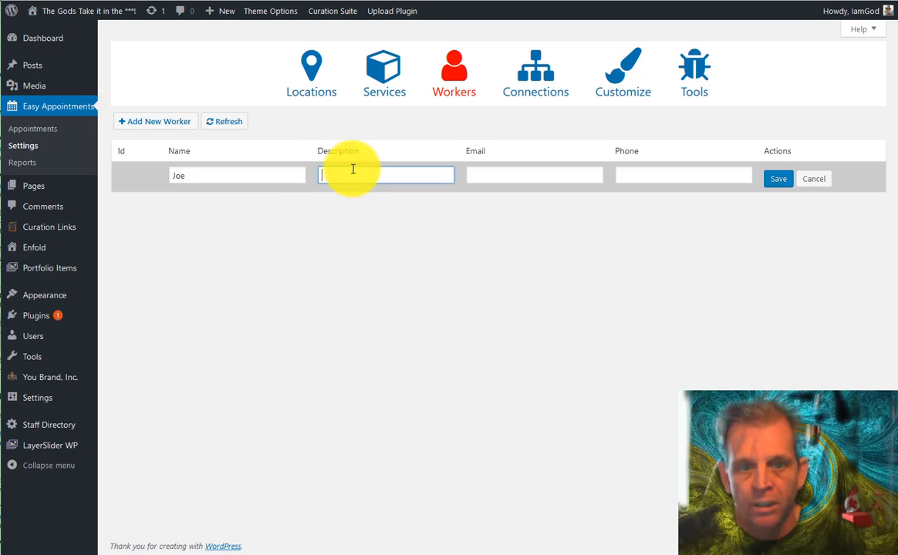
type("C")
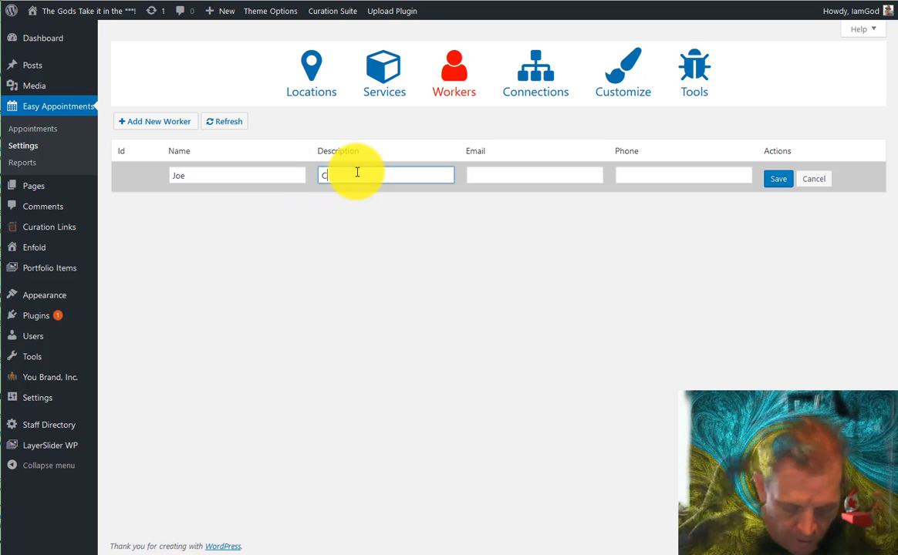
type("oole")
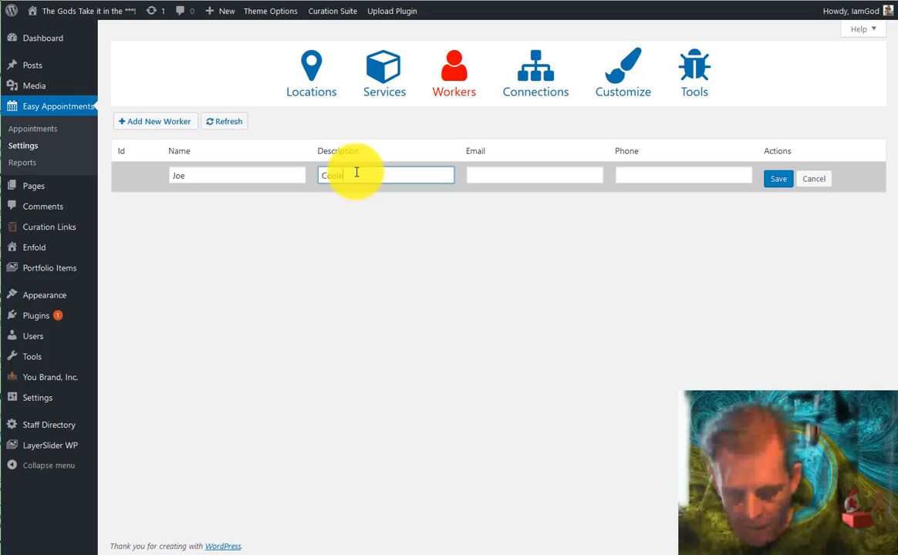
key("BackSpace")
type("guy")
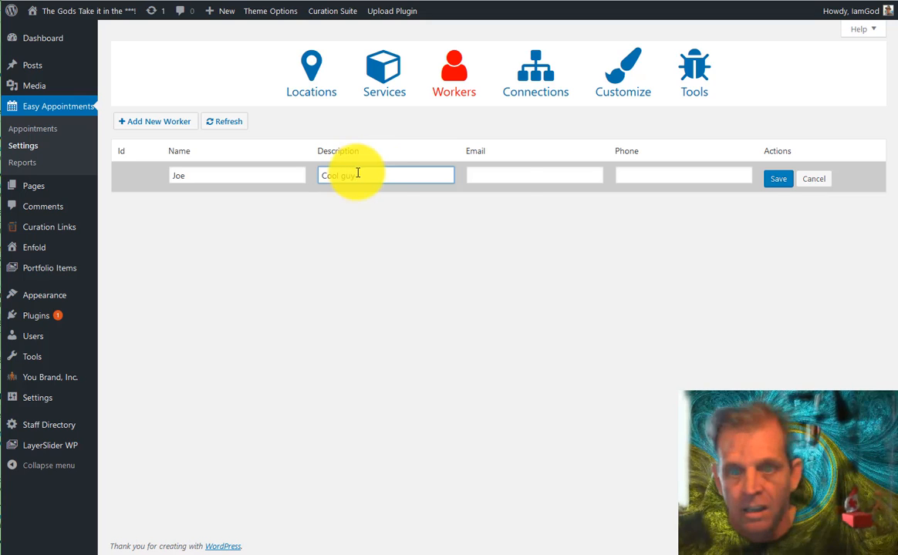
Fill in the new worker's email address and phone number, and save the worker
left_click(505, 177)
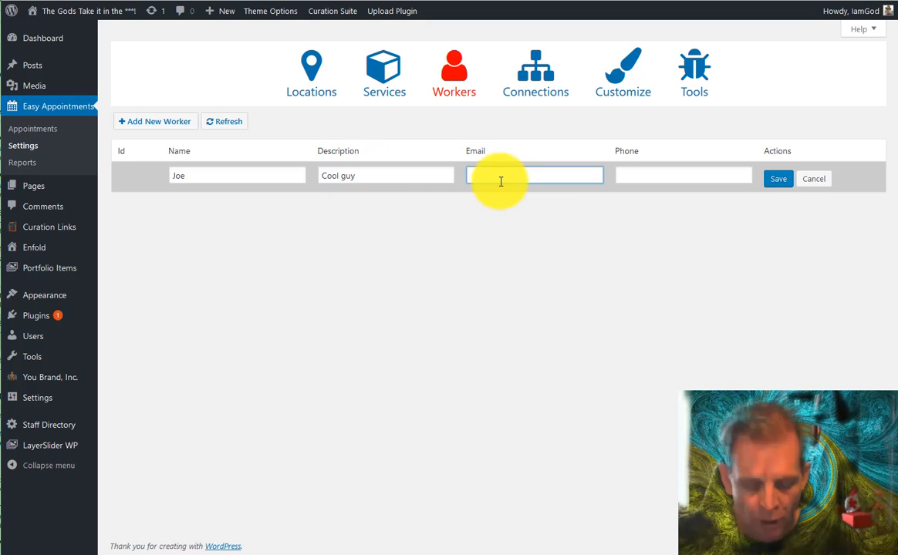
type("jo")
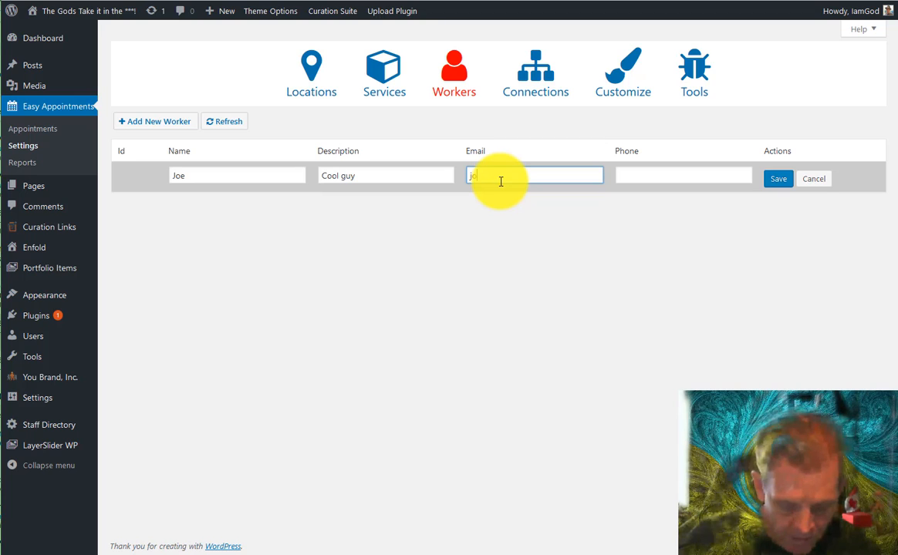
type("e@sampl")
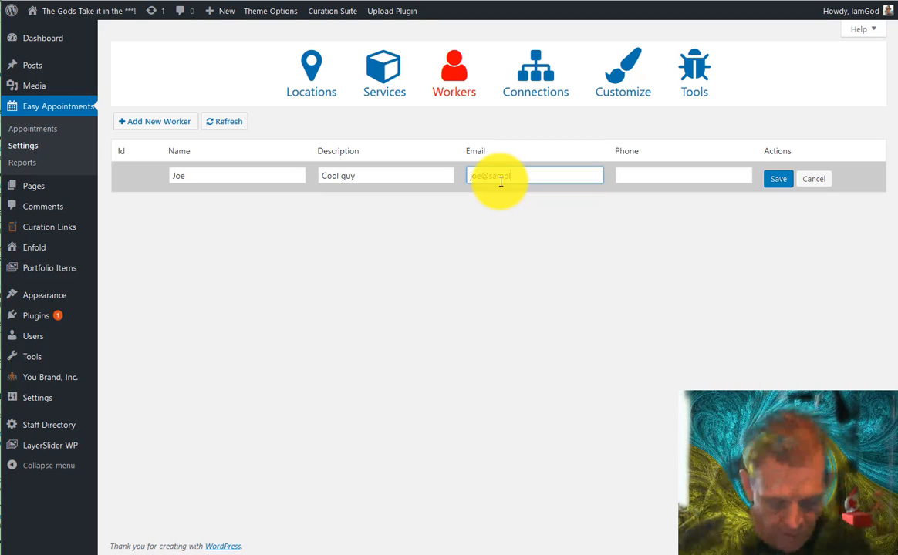
type("e.com")
key("Tab")
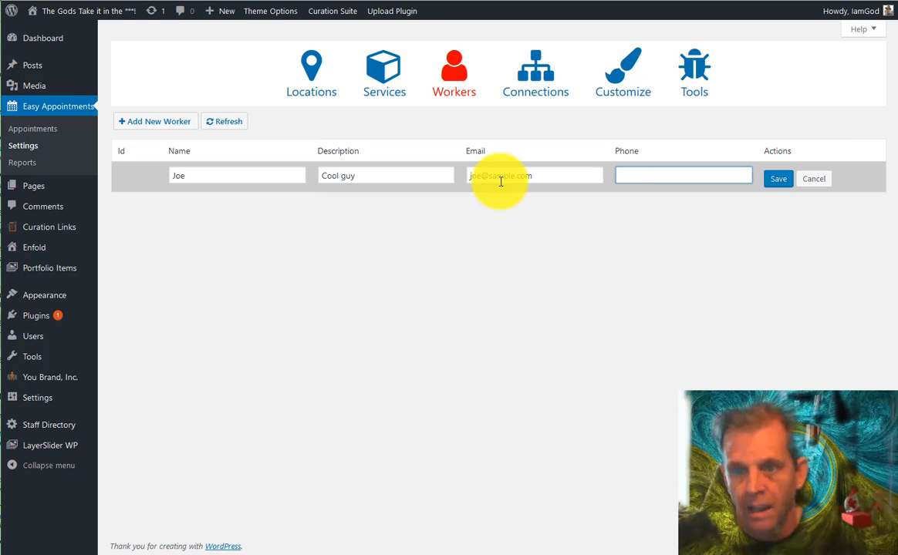
type("555")
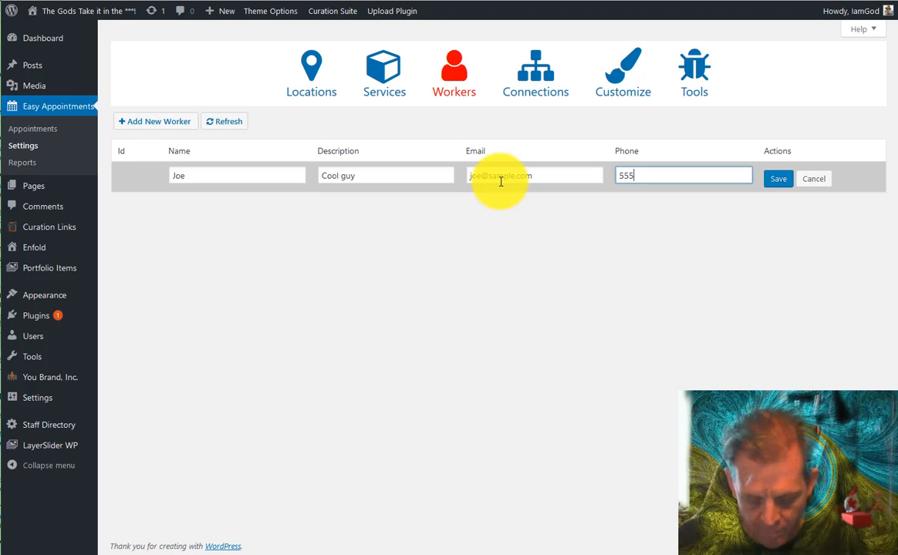
type(".55")
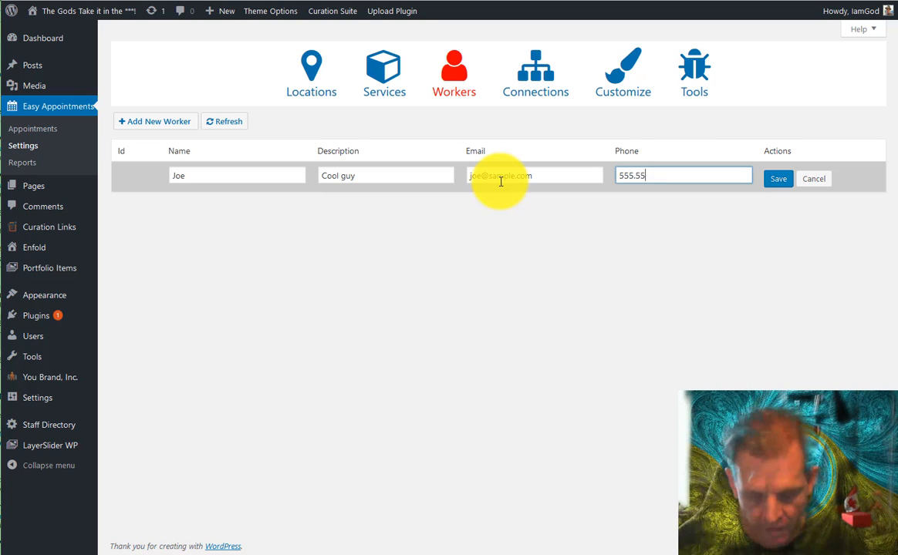
type("5.6666")
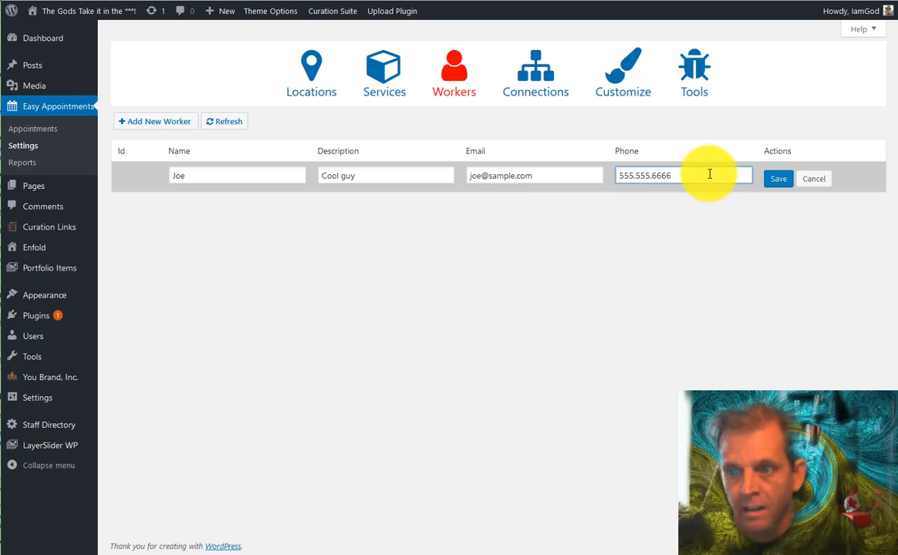
left_click(777, 182)
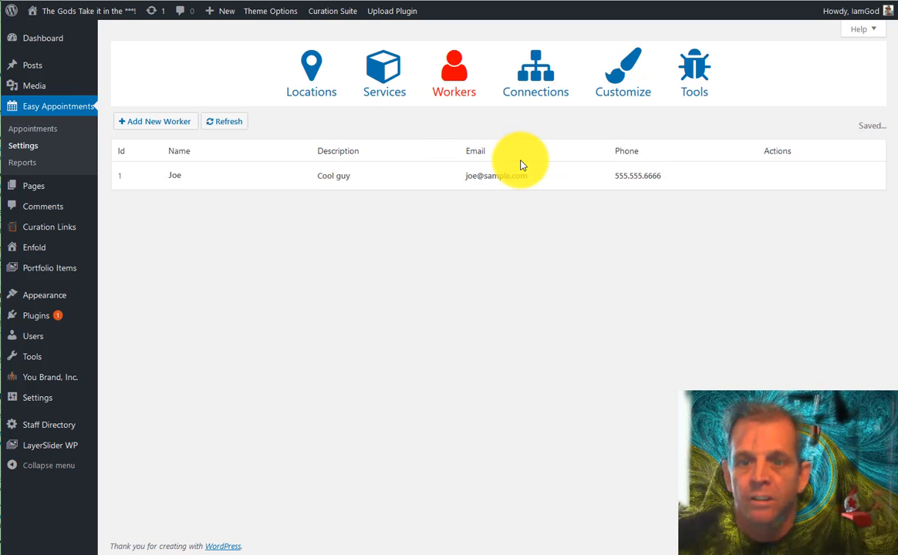
Go to the connections settings, look at the location choices in the bulk connections builder, and close it
left_click(531, 83)
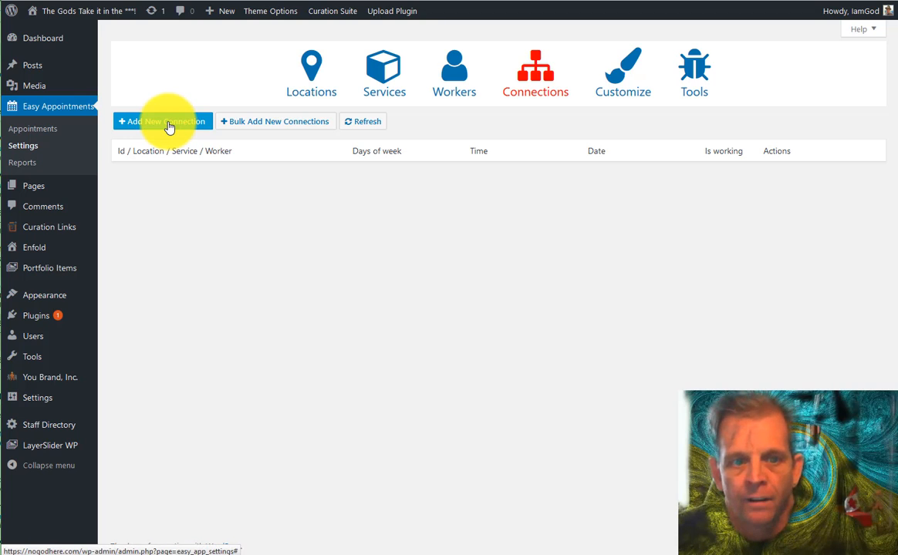
left_click(290, 125)
left_click(257, 210)
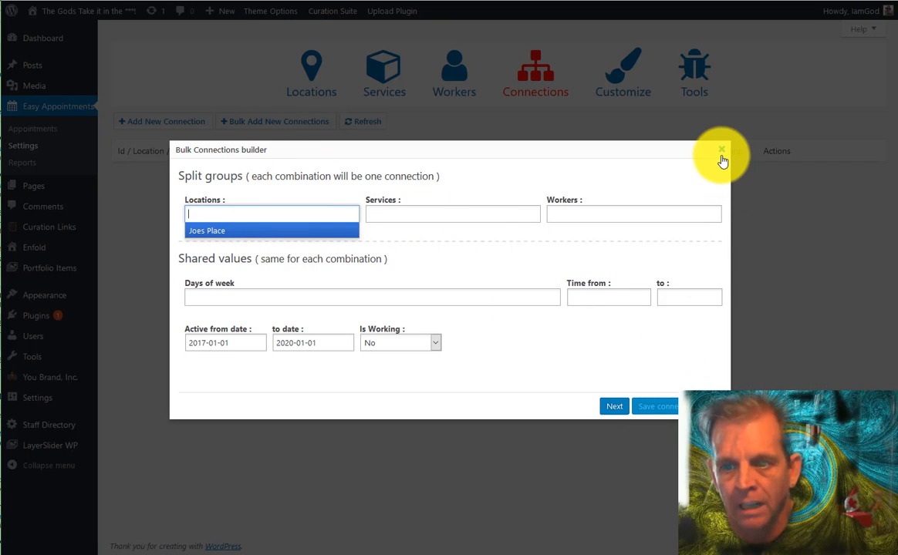
left_click(721, 151)
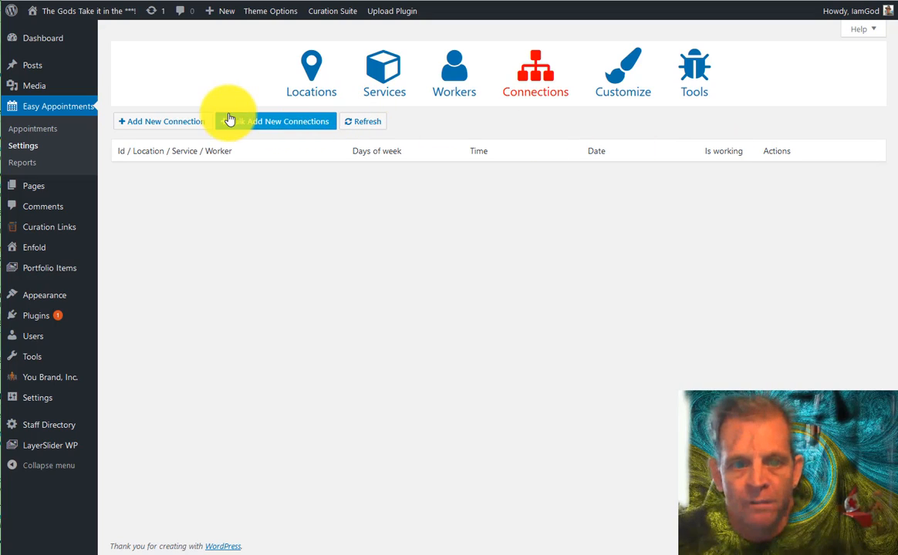
Add a new connection linking the location "Joes Place" and the service "1 hr free Consuting" to the newly added worker
left_click(166, 126)
left_click(193, 196)
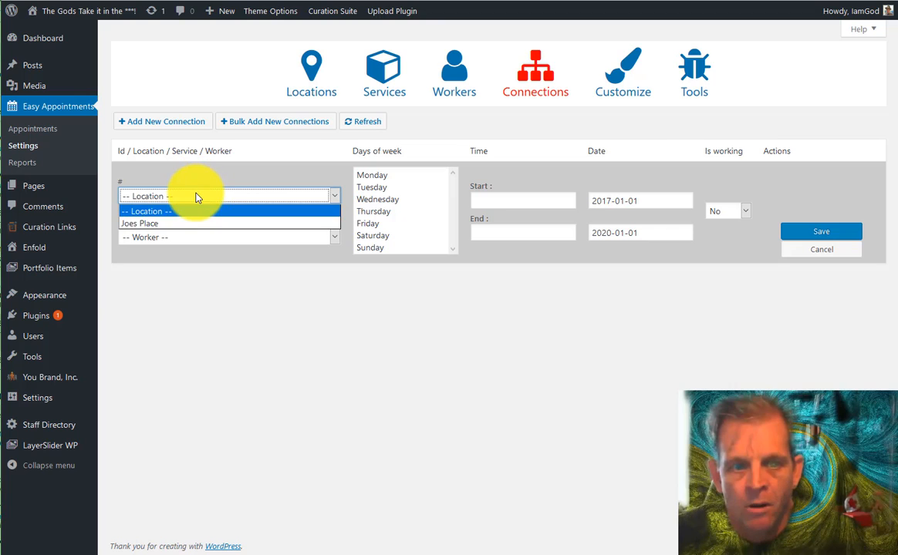
left_click(190, 225)
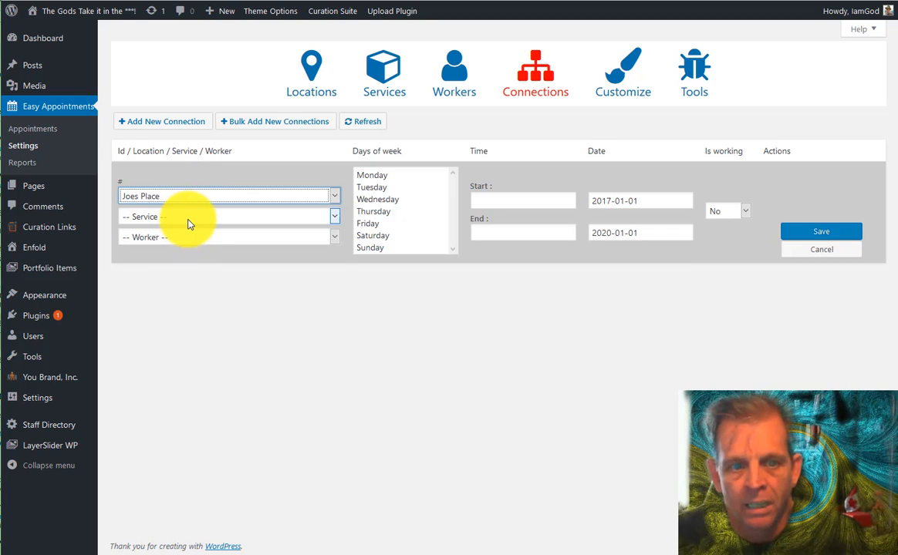
left_click(186, 219)
left_click(179, 256)
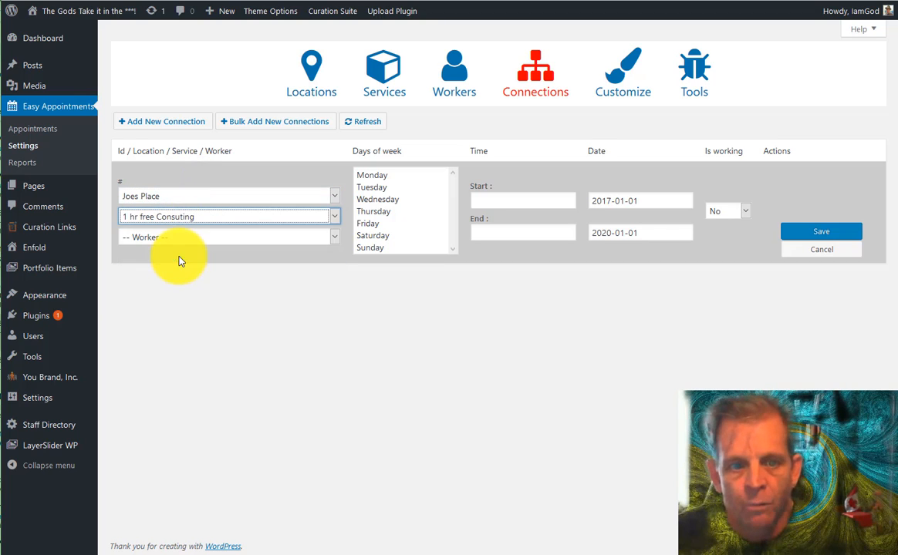
left_click(177, 238)
left_click(176, 265)
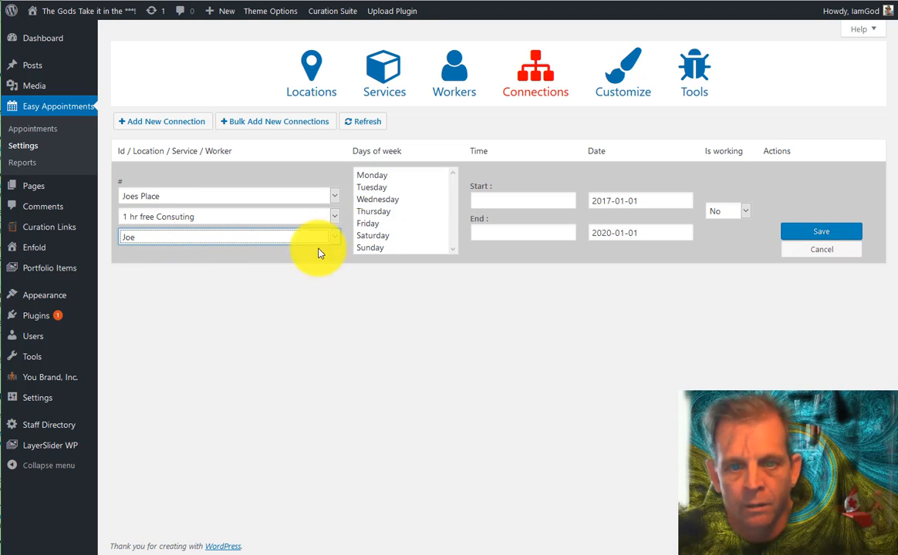
Select Monday through Friday as the connection's working days and set its start time to 09:00
left_click(407, 176)
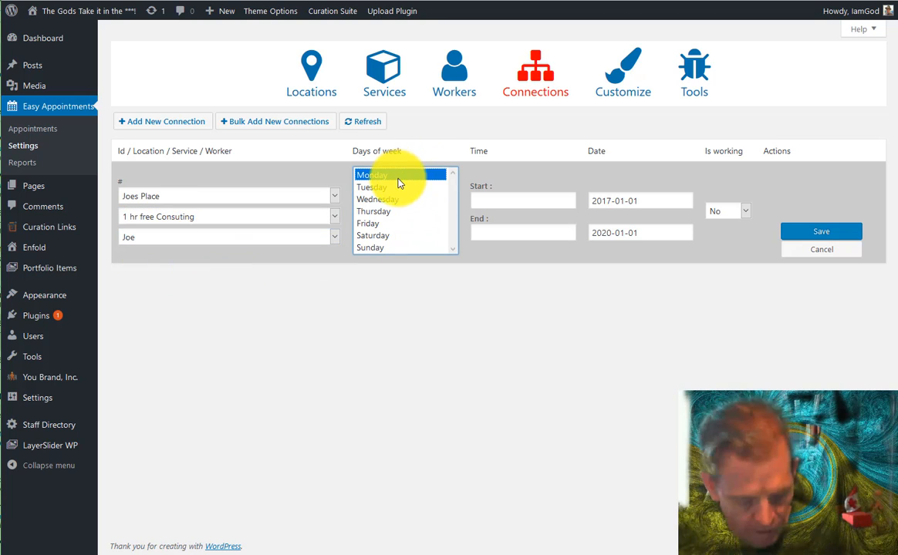
left_click(378, 223, "shift")
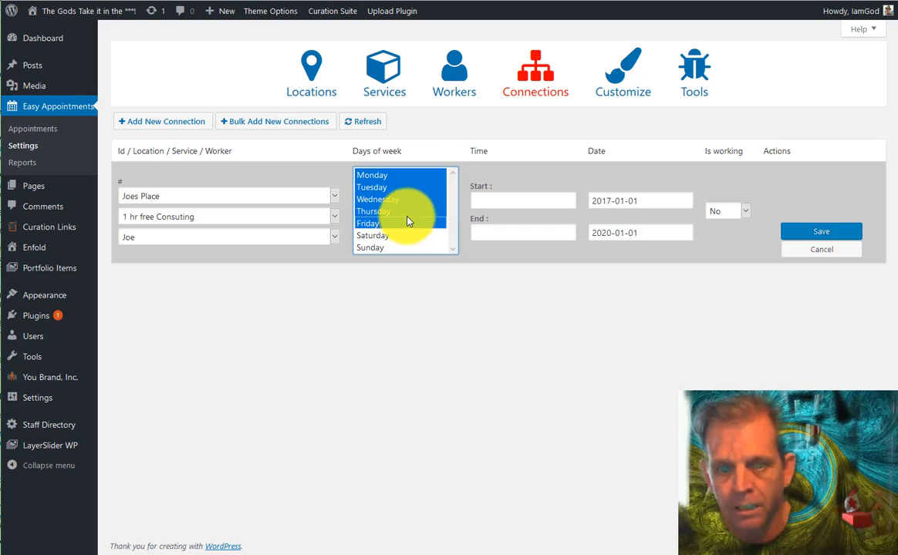
left_click(530, 199)
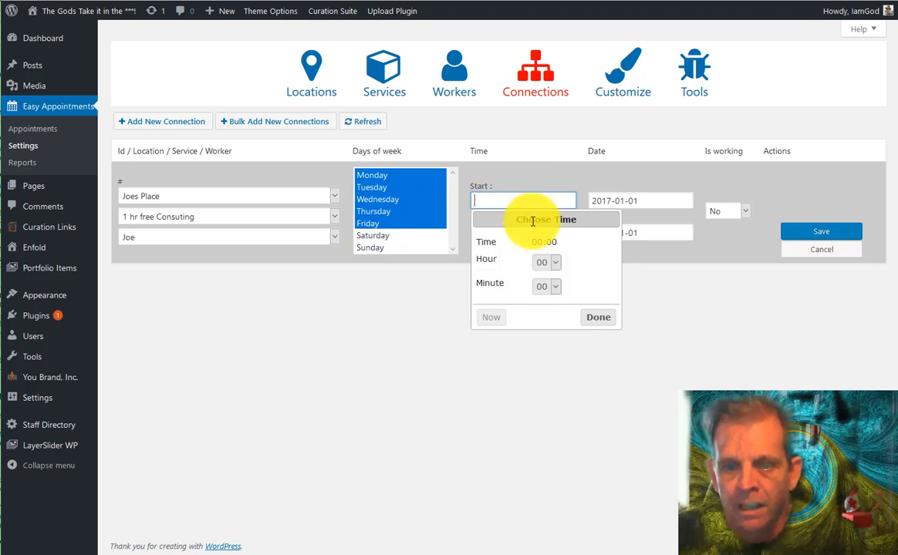
left_click(547, 263)
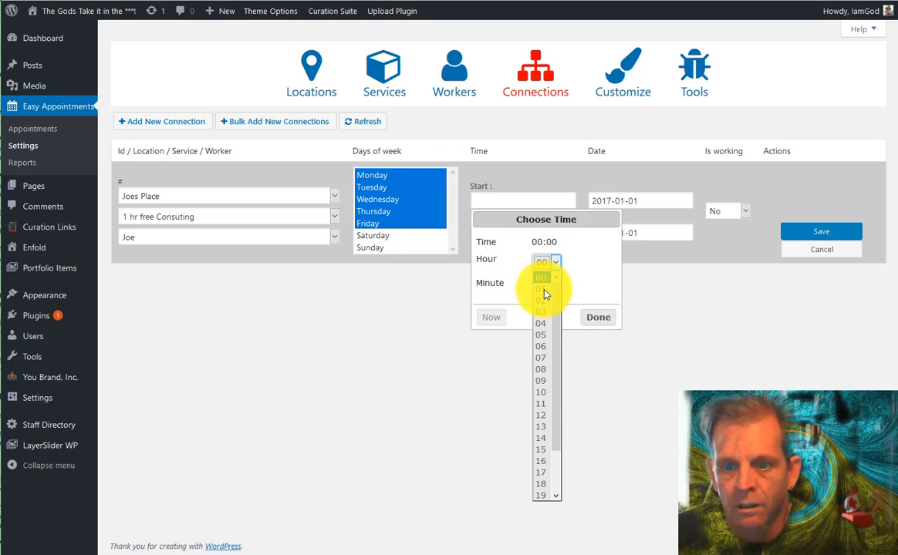
left_click(540, 382)
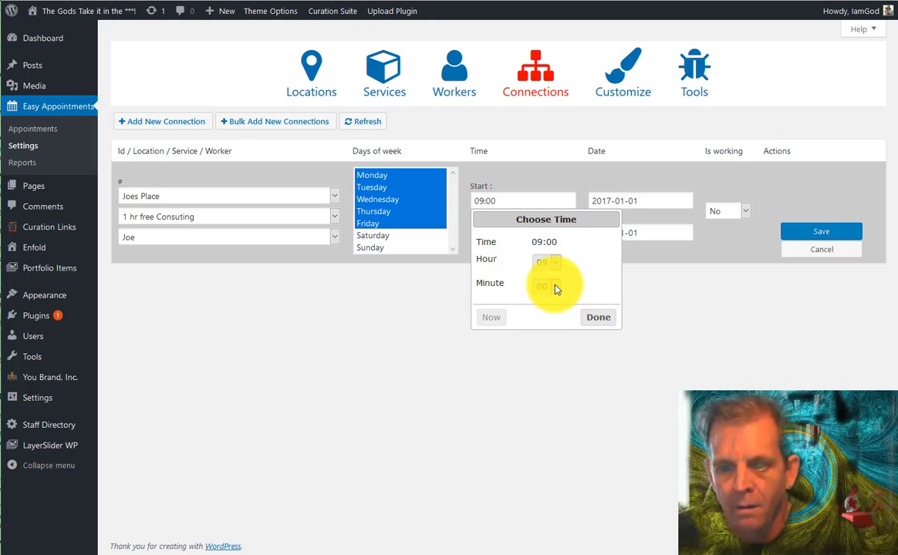
left_click(600, 318)
Set the connection's daily end time to 14:00
left_click(553, 233)
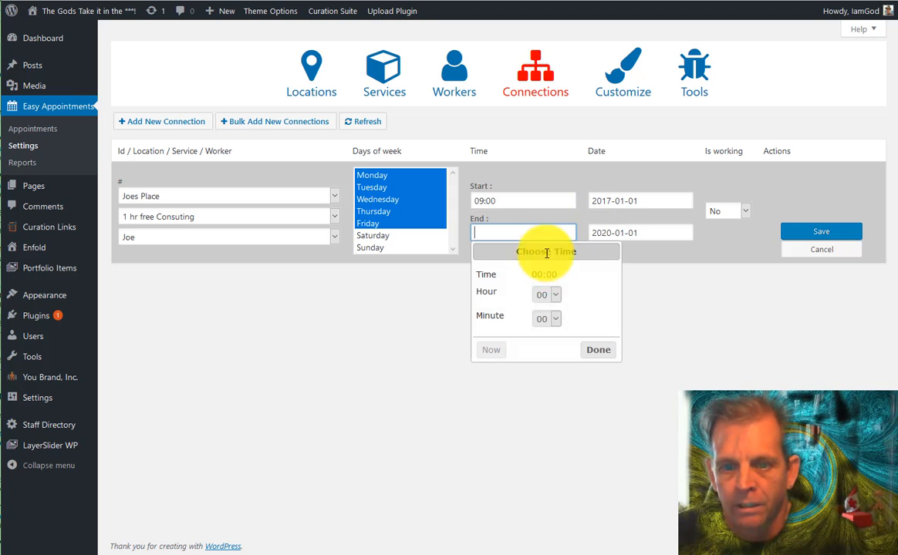
left_click(549, 318)
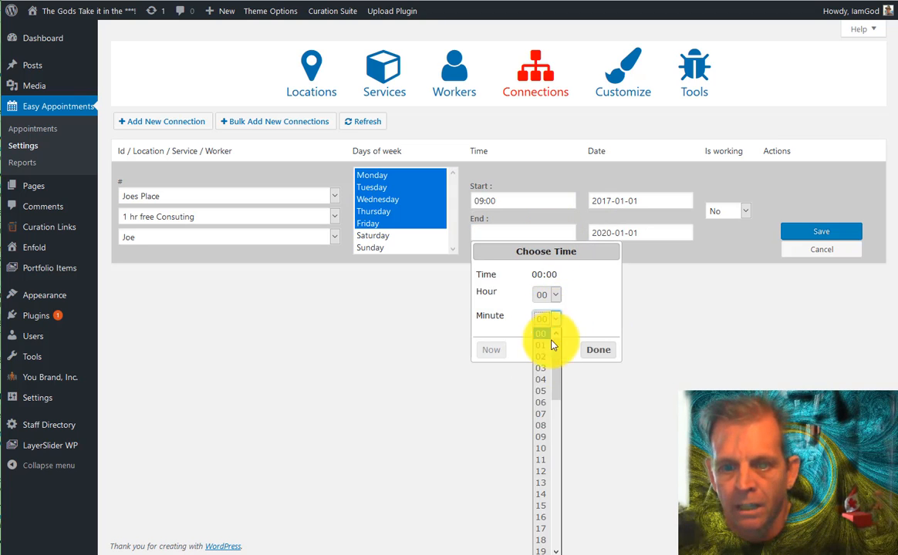
left_click(541, 493)
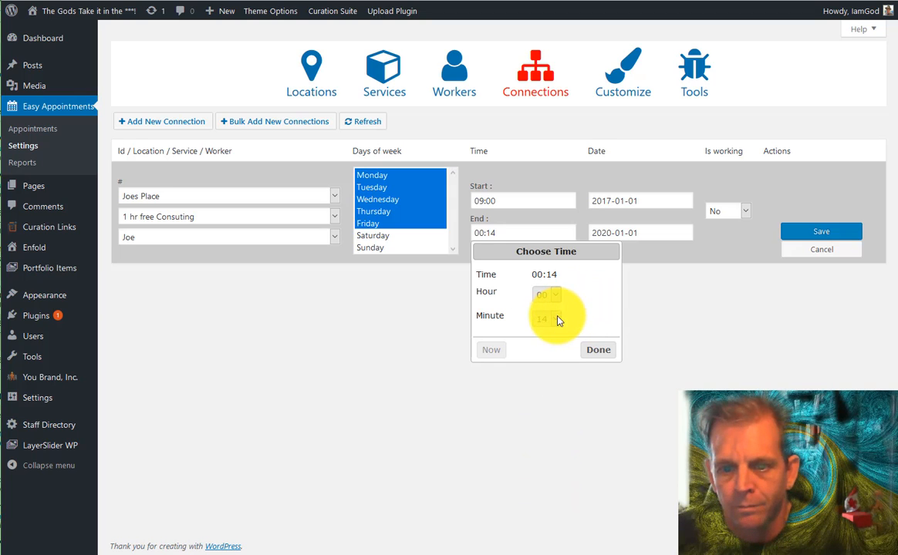
left_click(548, 296)
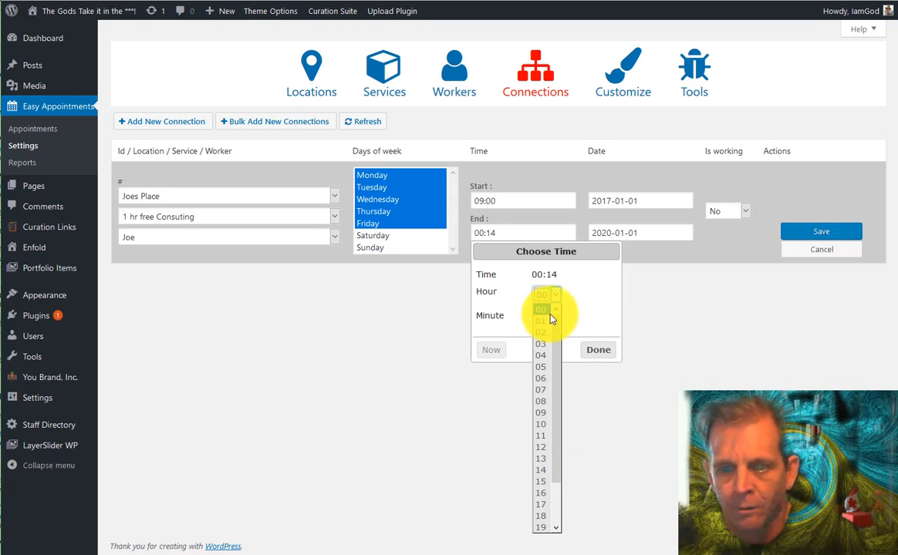
left_click(545, 472)
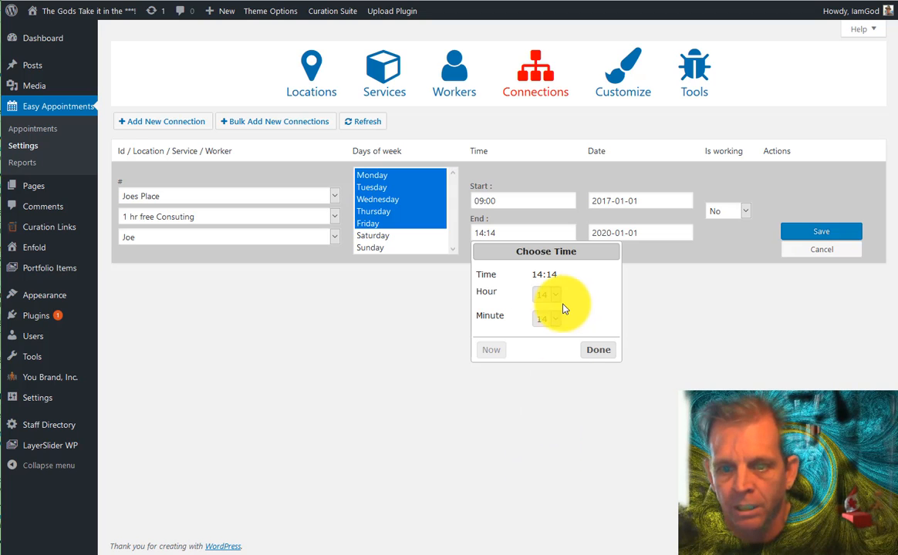
left_click(548, 318)
left_click(541, 334)
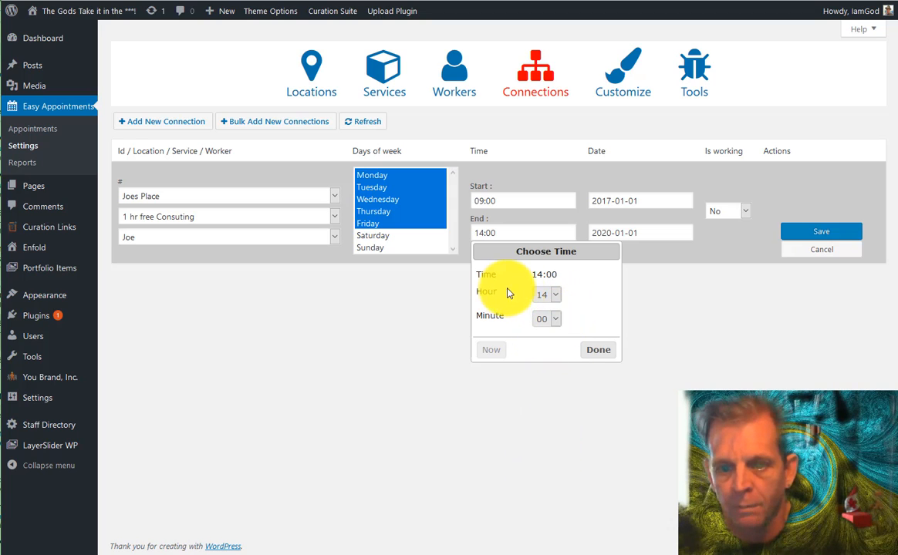
left_click(549, 318)
left_click(582, 311)
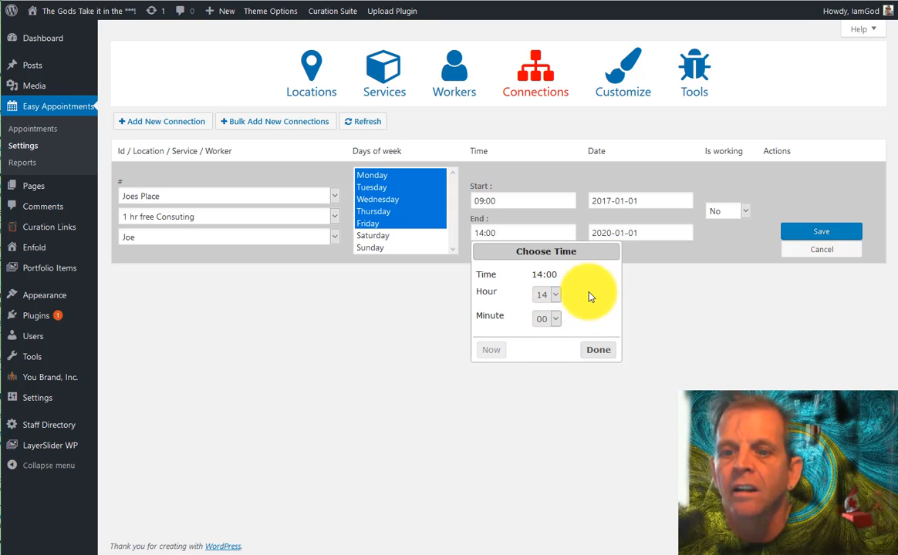
left_click(598, 349)
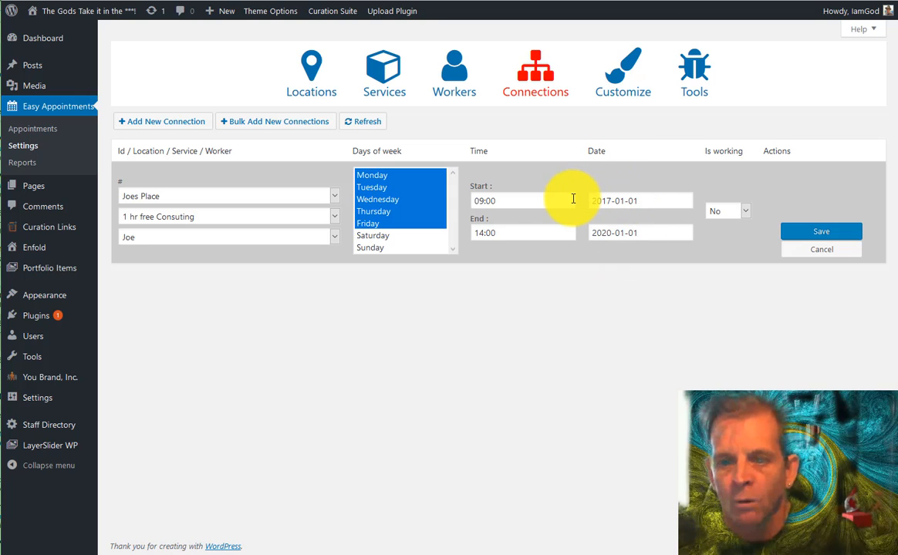
Set the date from which the connection is active to 2017-07-19
left_click(664, 201)
left_click(669, 173)
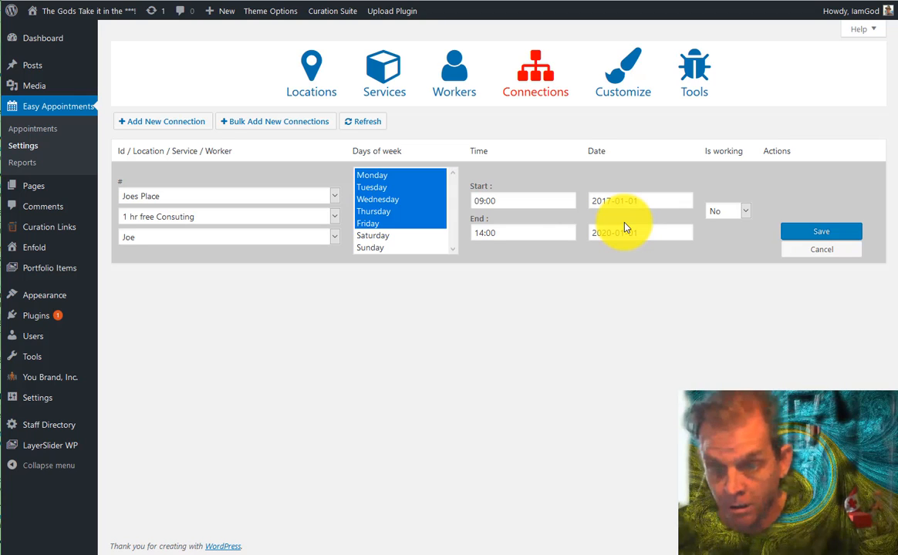
left_click(645, 201)
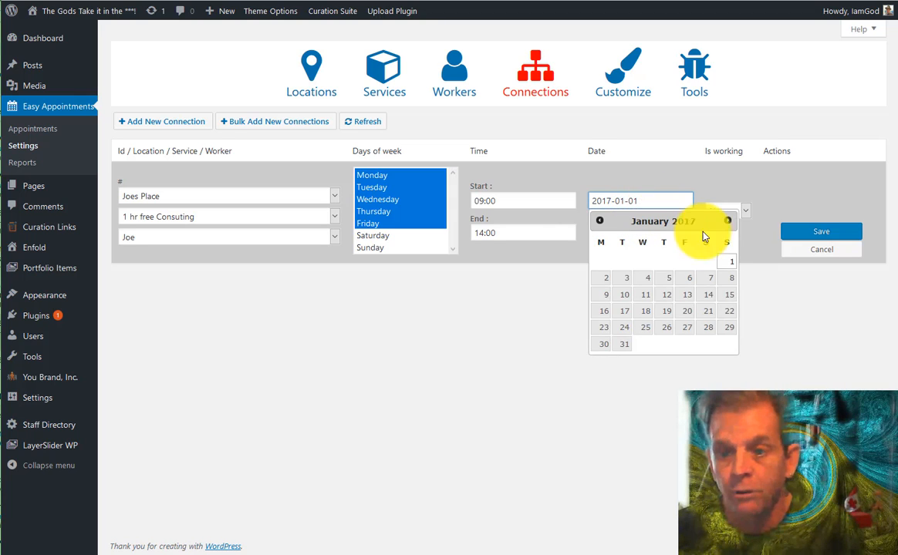
left_click(727, 223)
left_click(727, 223)
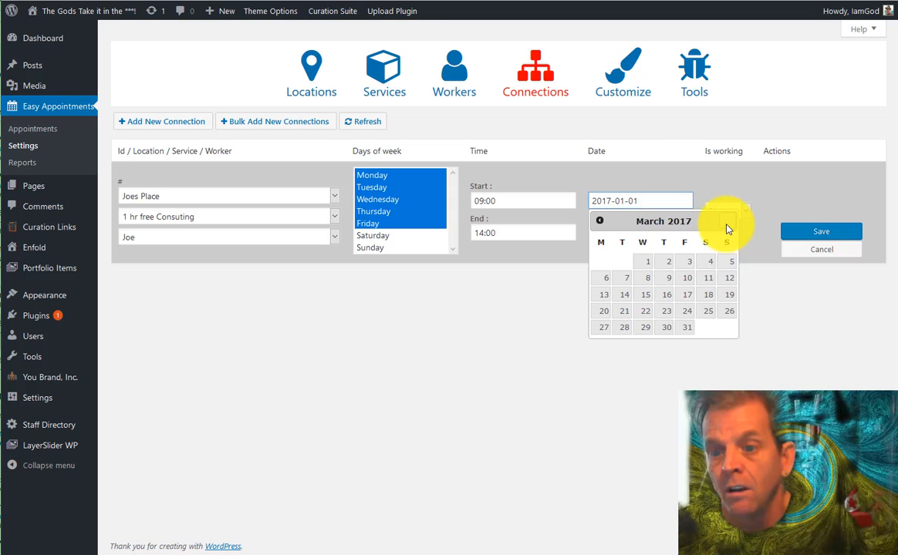
left_click(727, 222)
left_click(727, 222)
left_click(727, 222)
left_click(727, 222)
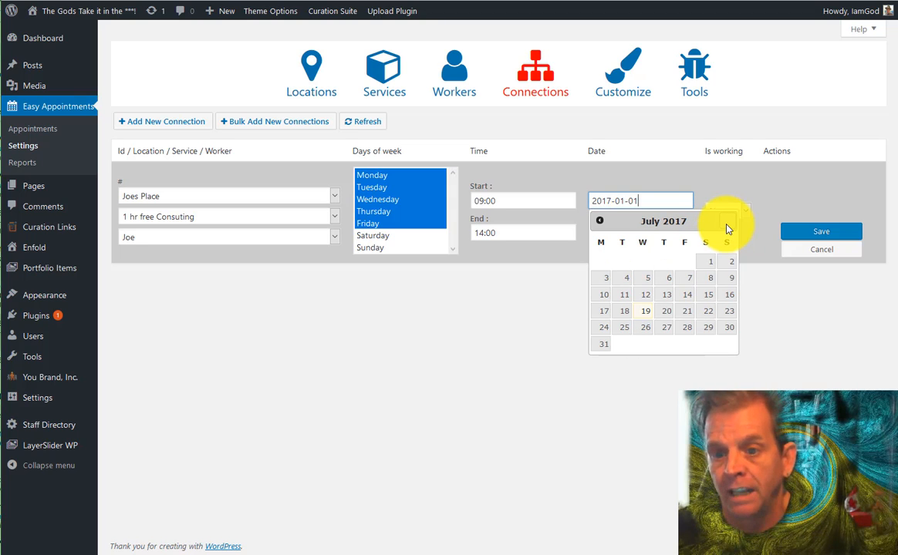
left_click(645, 311)
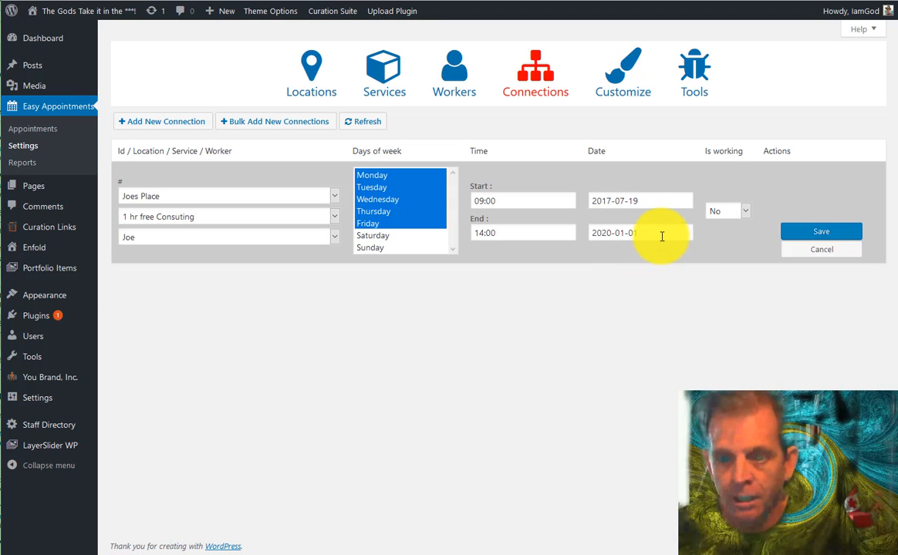
Set the date on which the connection ends to 2017-07-31
left_click(659, 234)
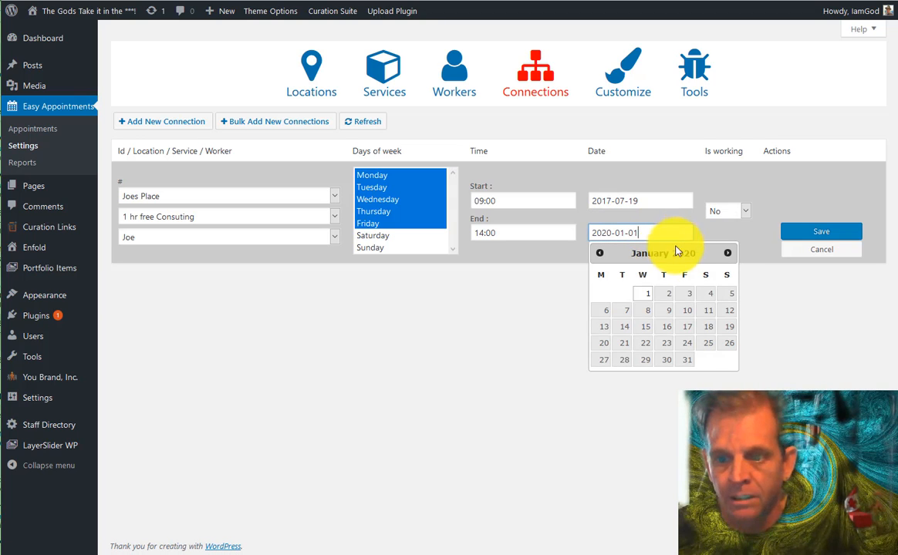
left_click(725, 254)
left_click(725, 255)
left_click(725, 255)
left_click(725, 254)
left_click(725, 254)
left_click(725, 255)
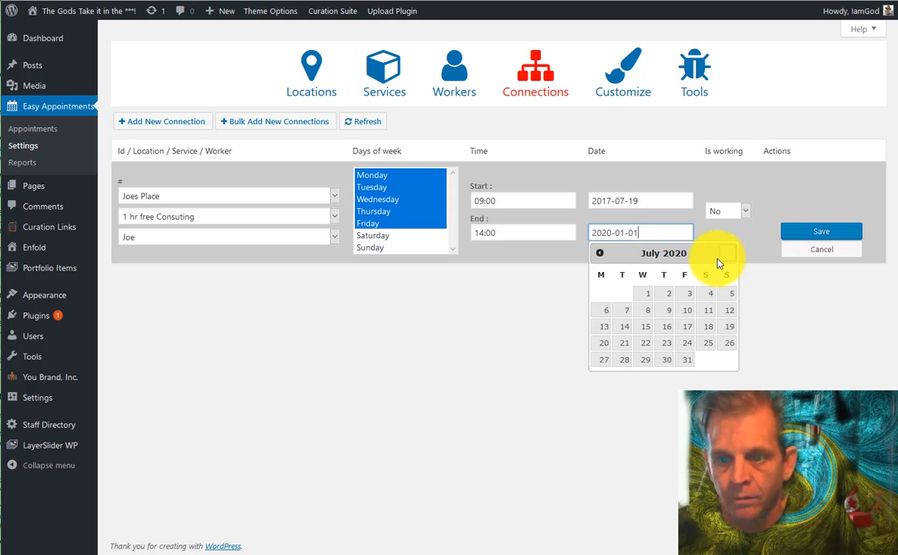
left_click(687, 360)
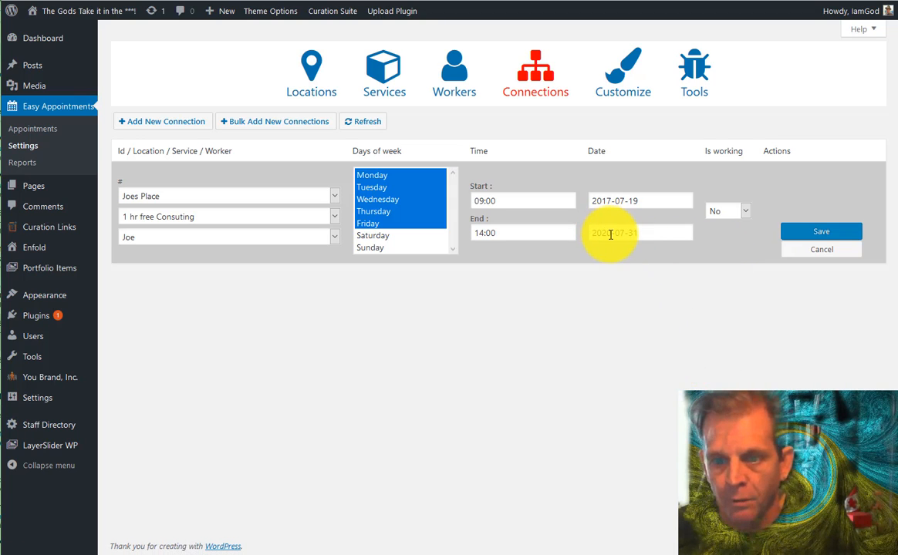
left_click(608, 235)
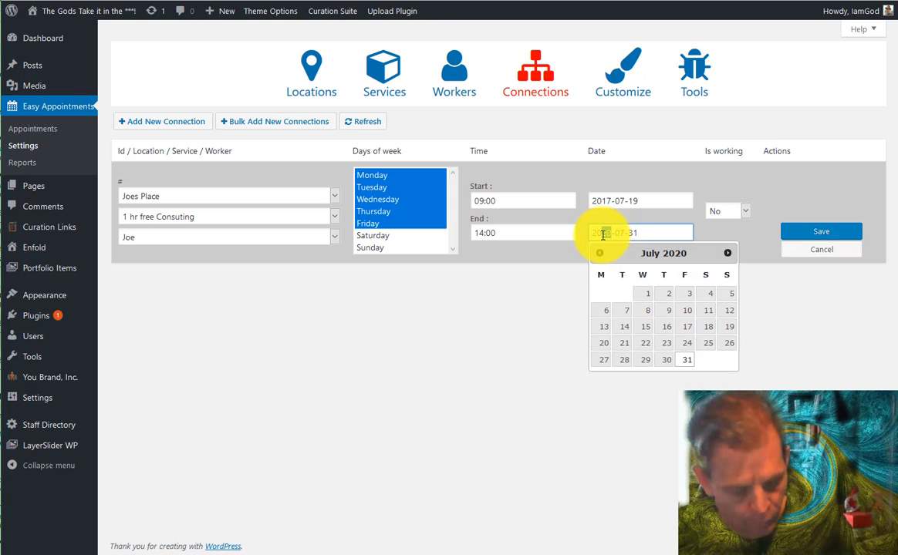
type("17")
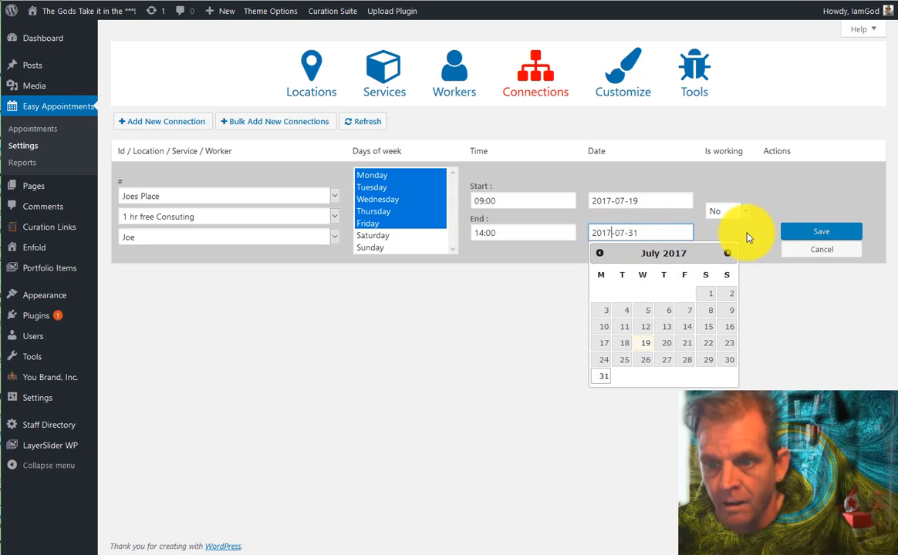
left_click(747, 237)
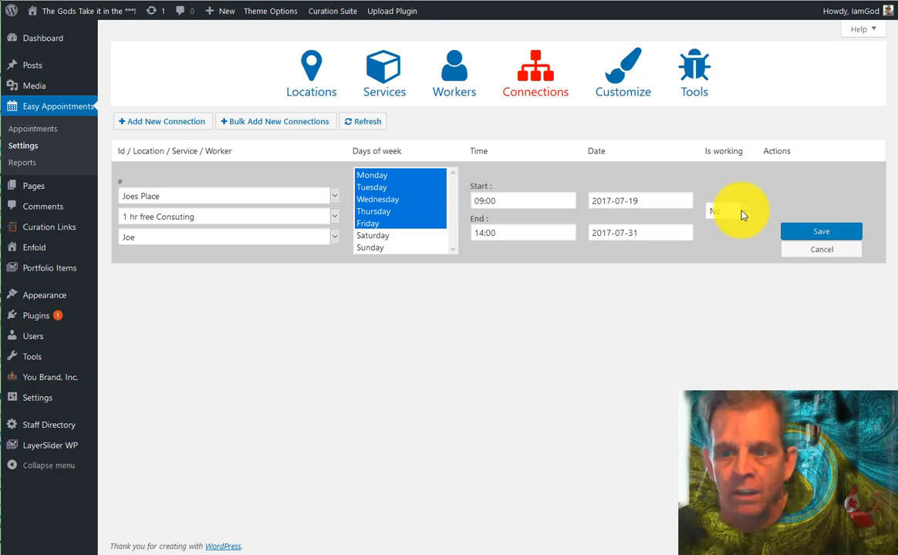
Mark the connection as working with Yes and save it
left_click(742, 215)
left_click(728, 238)
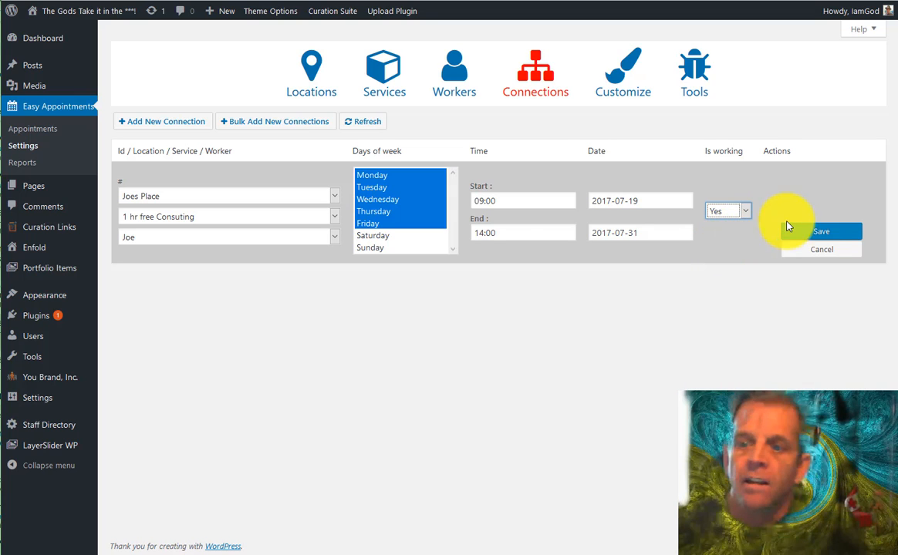
left_click(821, 232)
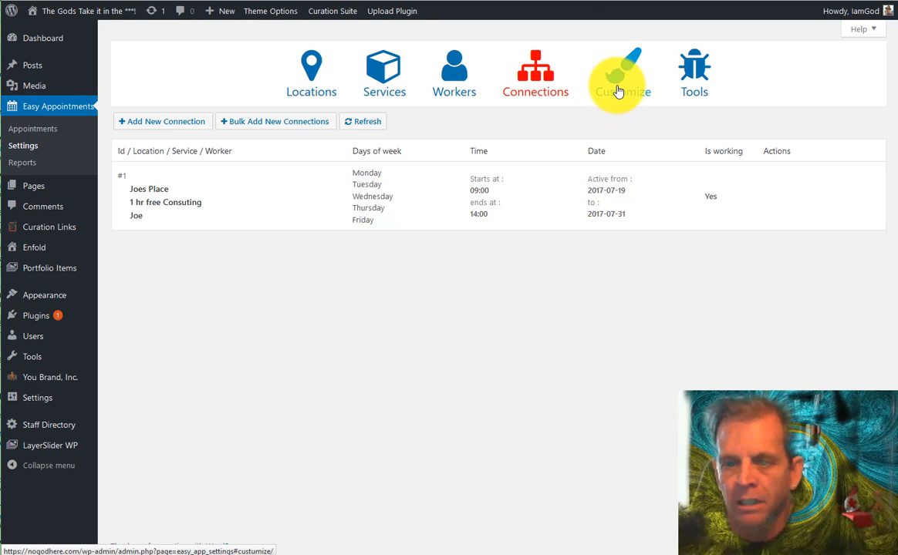
Go to the customization settings, set the maximum number of appointments to 2, and keep the default status as pending
left_click(618, 91)
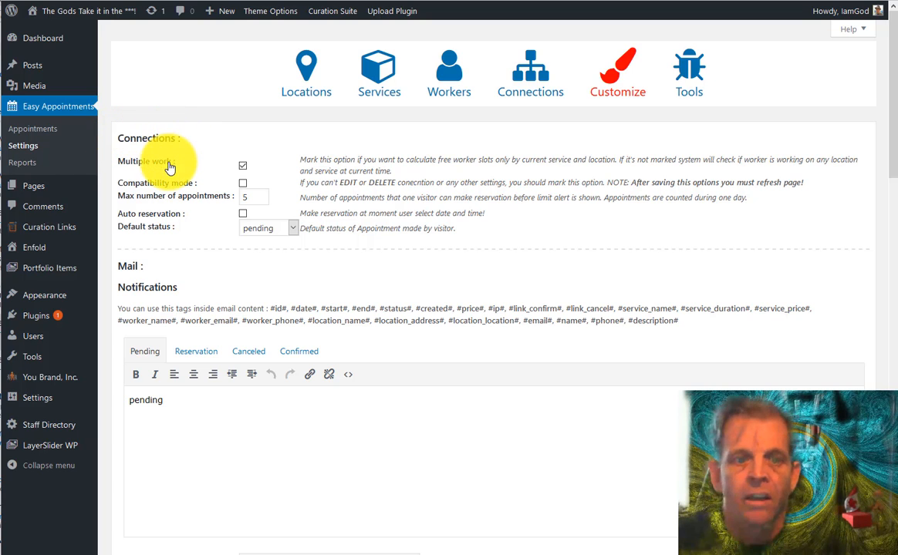
left_click(242, 166)
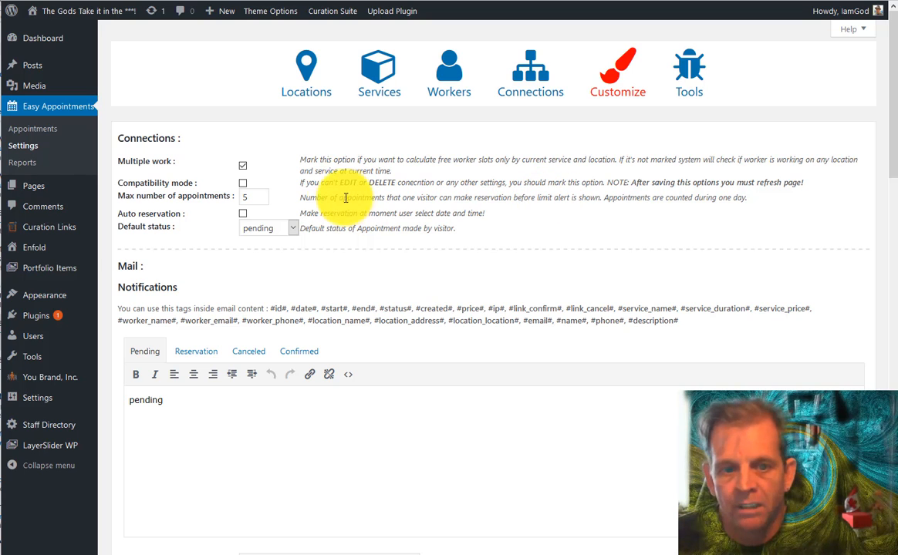
left_click_drag(251, 198, 235, 197)
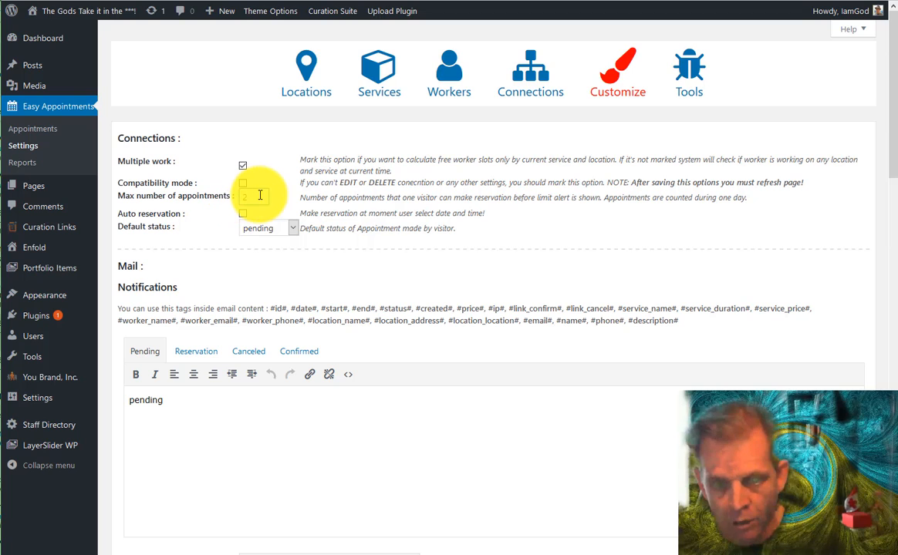
type("2")
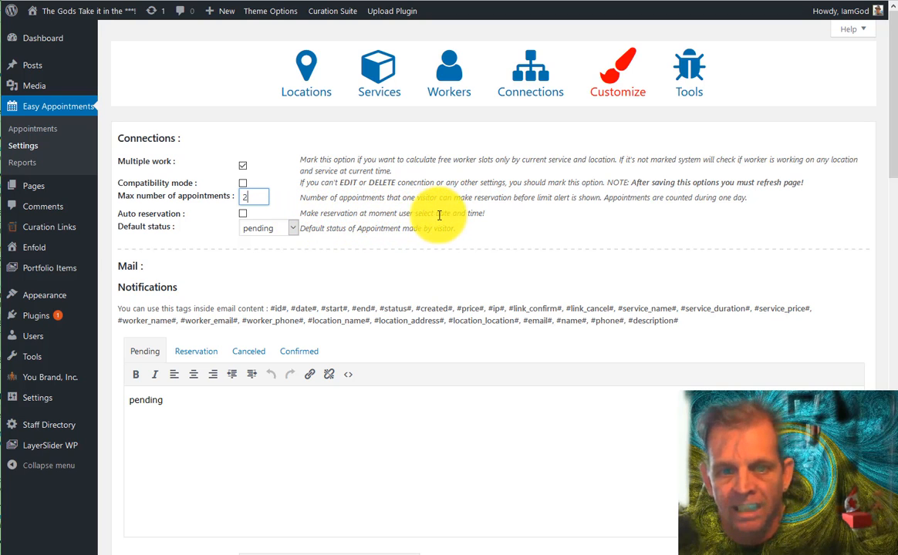
left_click(258, 229)
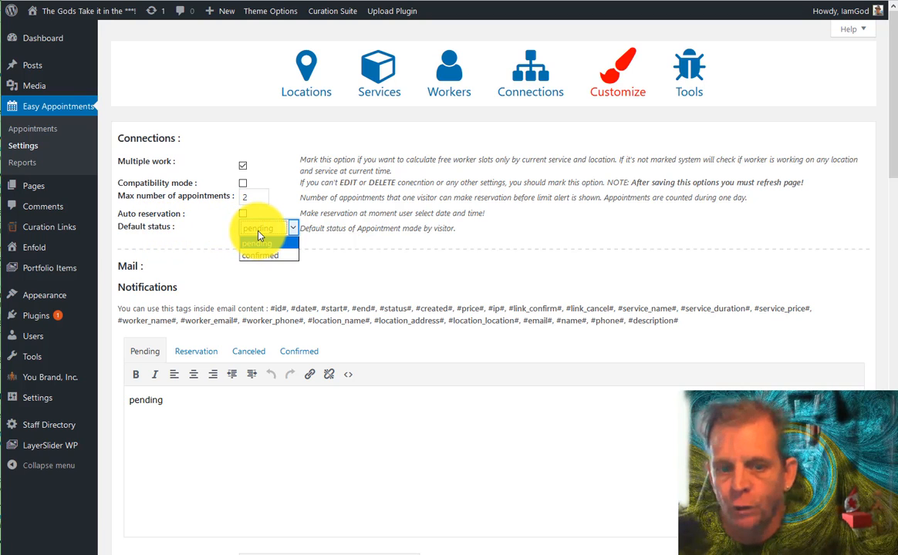
left_click(298, 243)
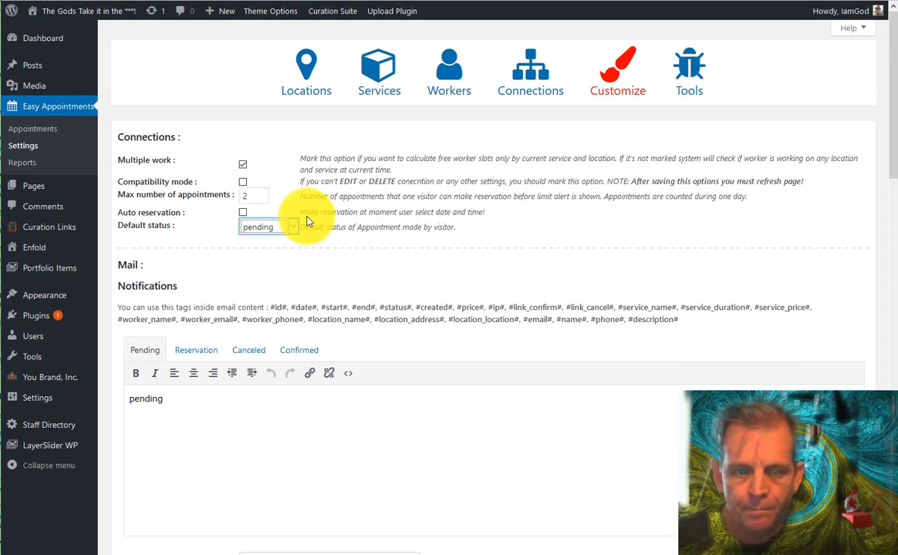
Look through the Reservation, Canceled and Confirmed email templates in the mail notification settings
scroll(306, 221, "down", 5)
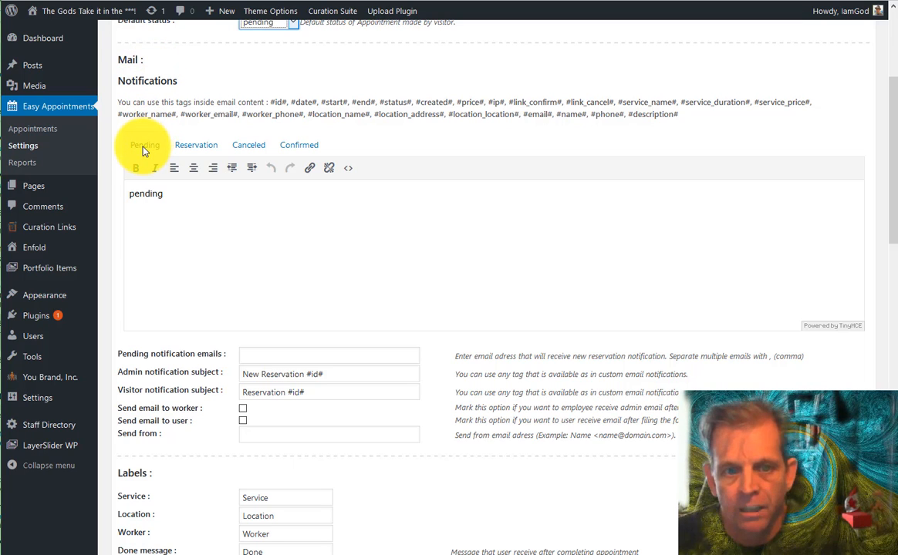
left_click(196, 145)
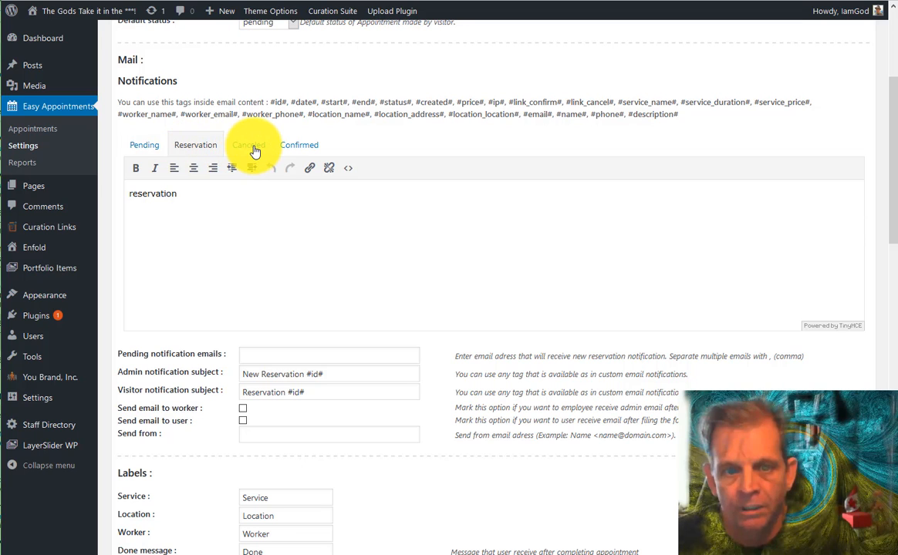
left_click(256, 152)
left_click(308, 152)
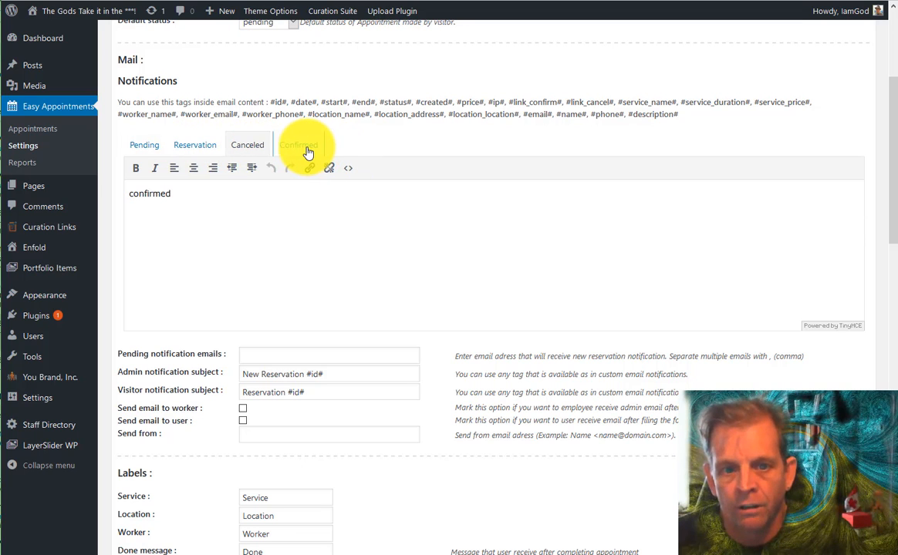
Open the Pending email template and read through its text and tags down to the description line
left_click(150, 148)
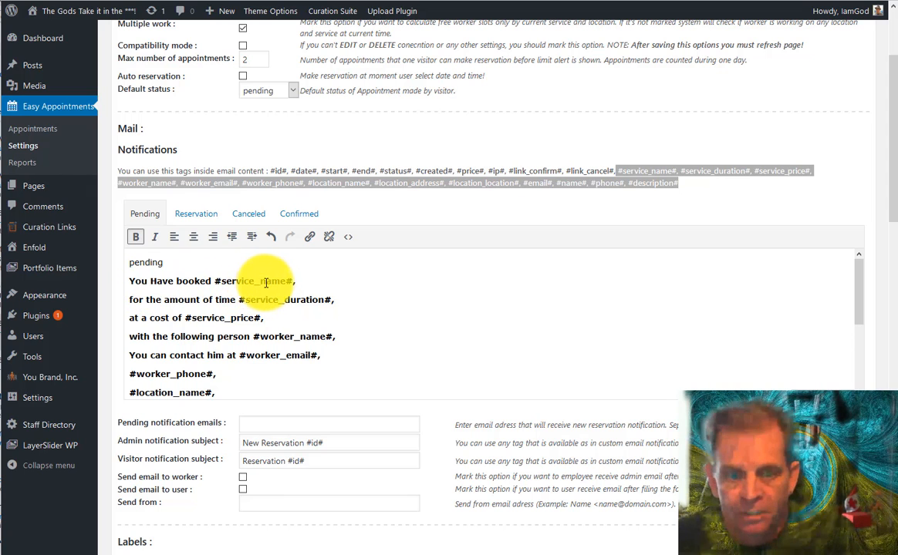
scroll(224, 289, "down", 3)
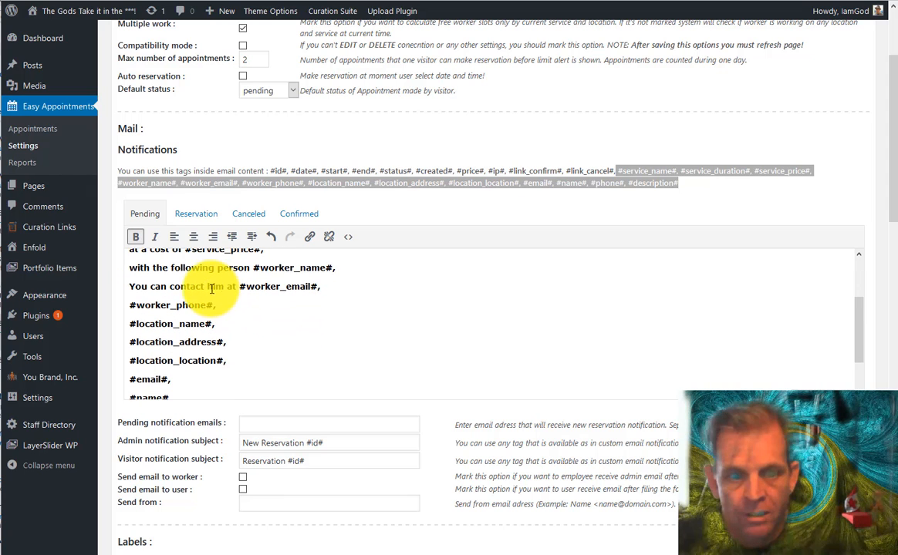
scroll(224, 297, "down", 3)
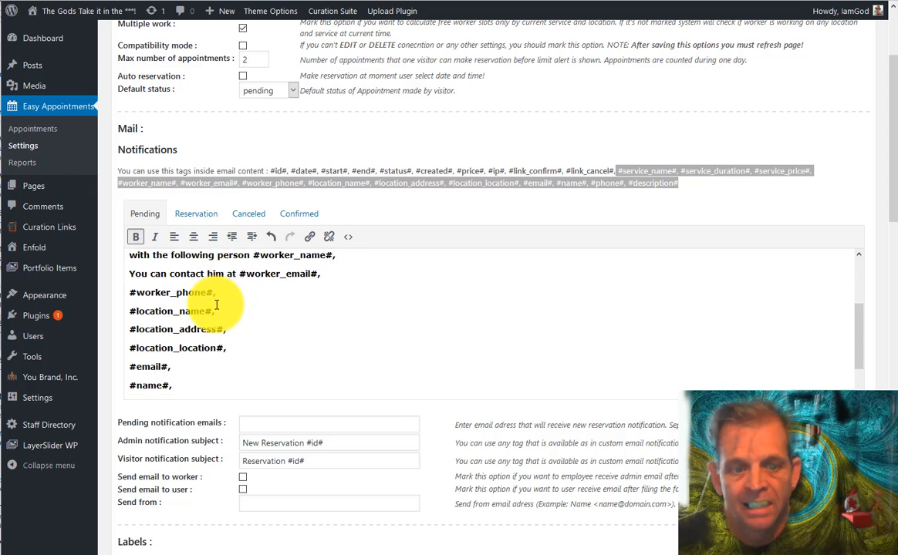
scroll(217, 324, "down", 3)
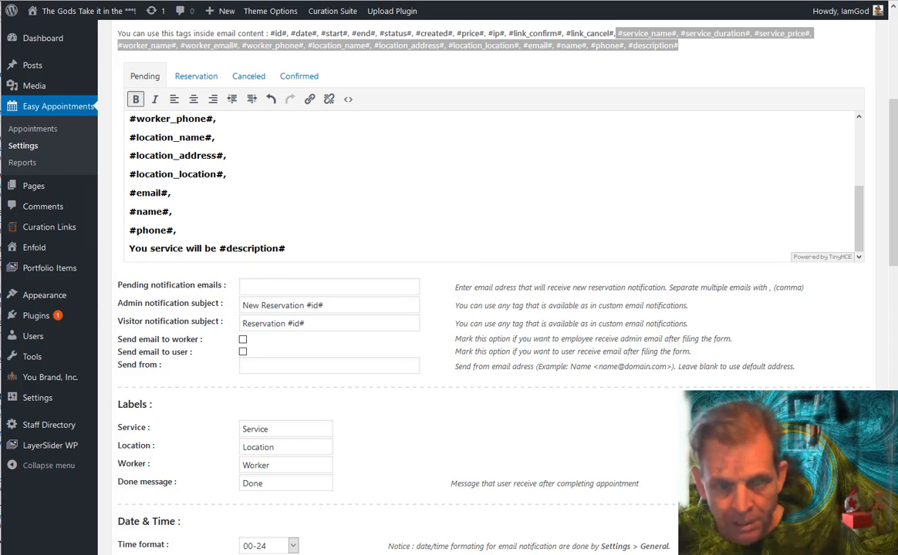
Fill in the pending notification and sender e-mail addresses, and enable sending email to both the worker and the user
left_click(283, 286)
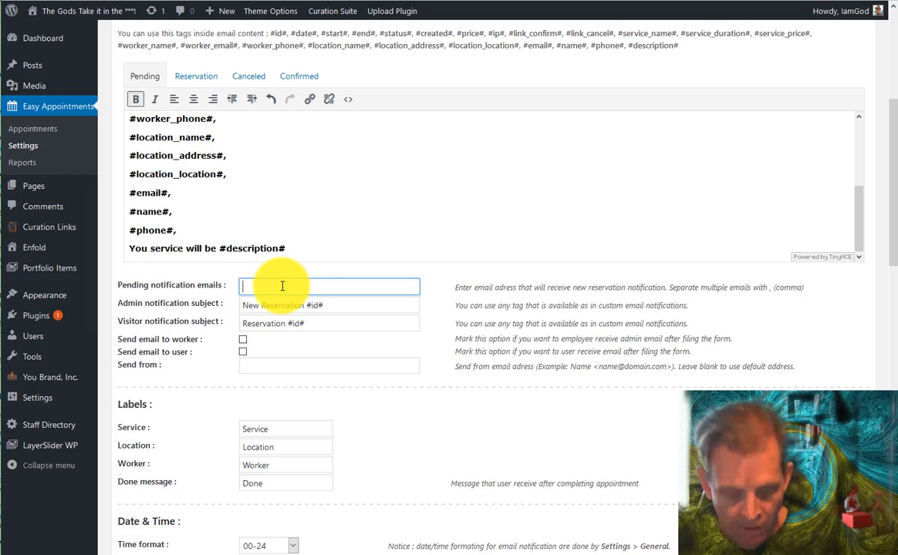
key("ctrl+v")
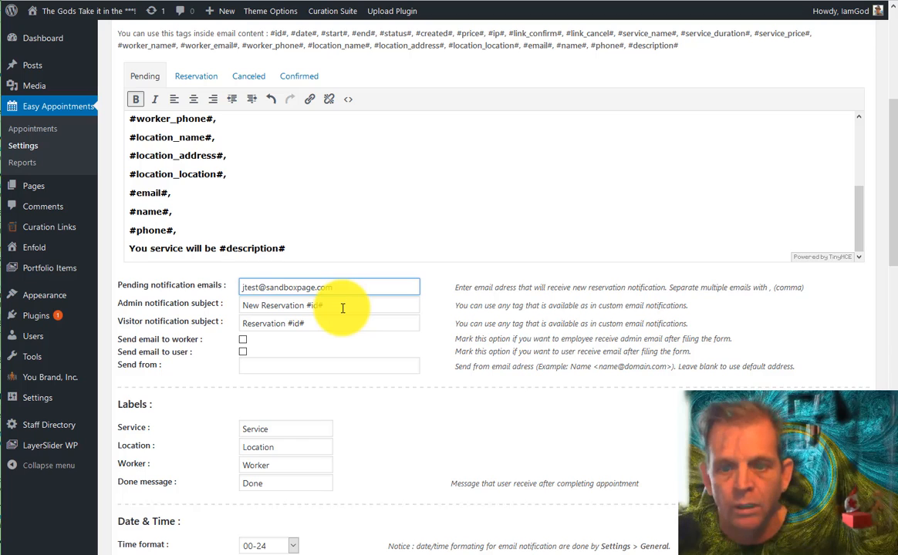
left_click(242, 340)
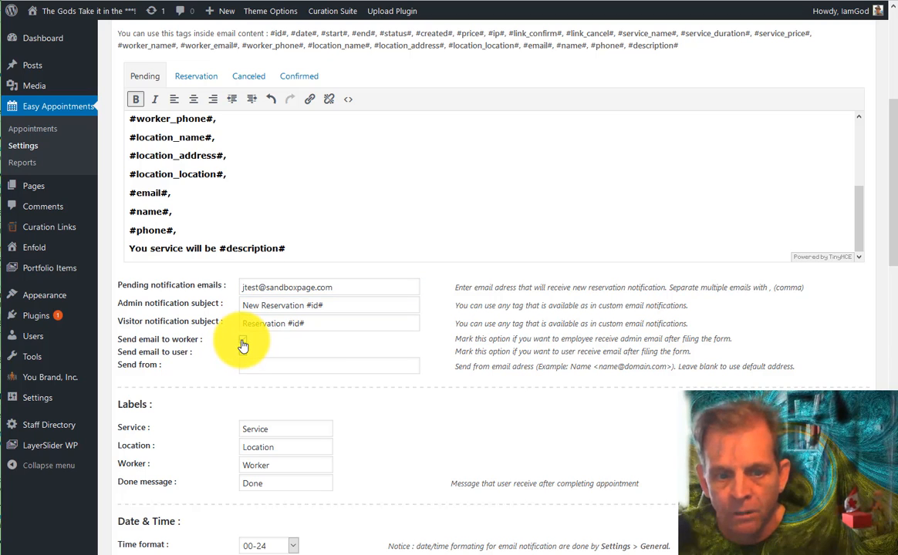
left_click(242, 352)
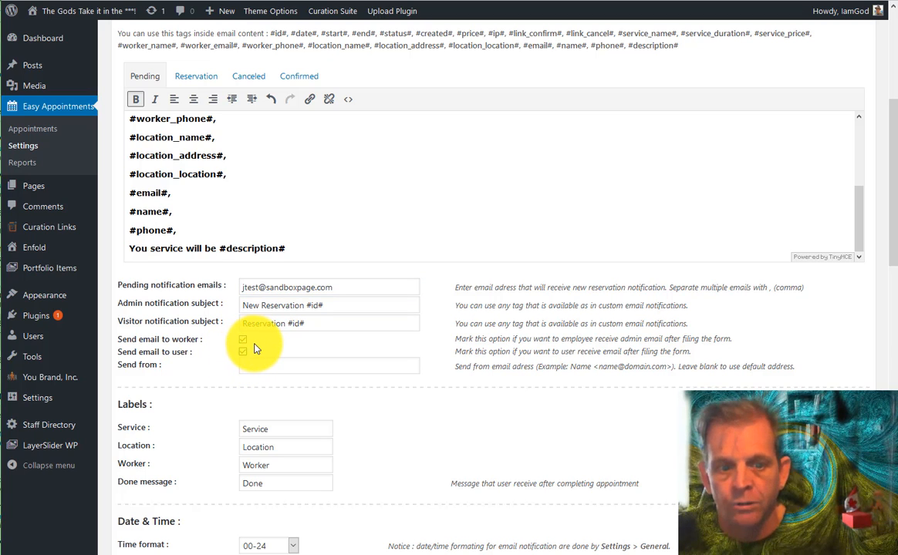
left_click(273, 361)
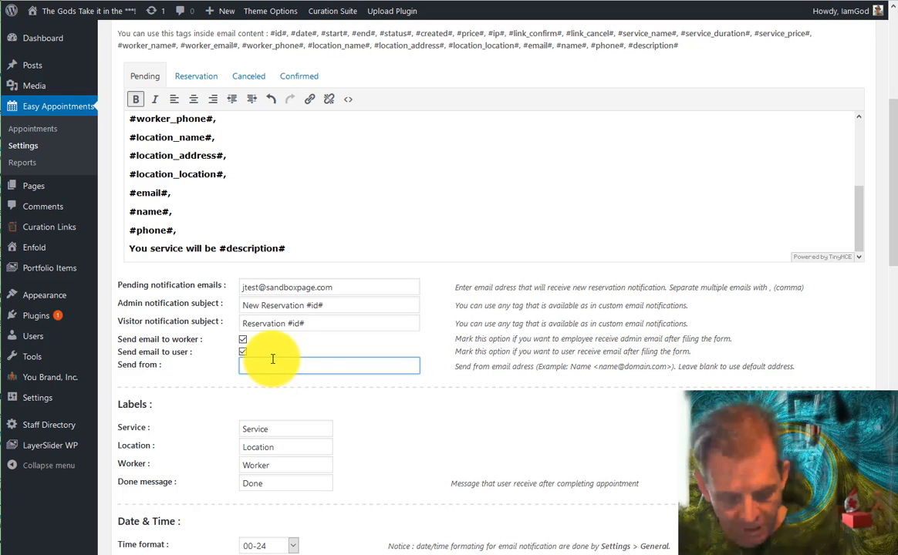
key("ctrl+v")
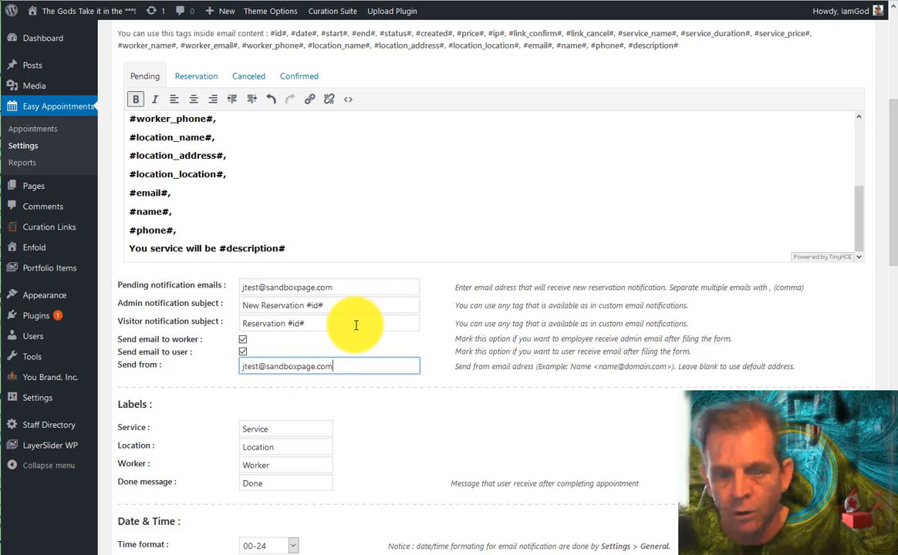
Check the labels and the available time format and calendar localization choices in the Date & Time settings
scroll(357, 320, "down", 1)
scroll(356, 326, "down", 2)
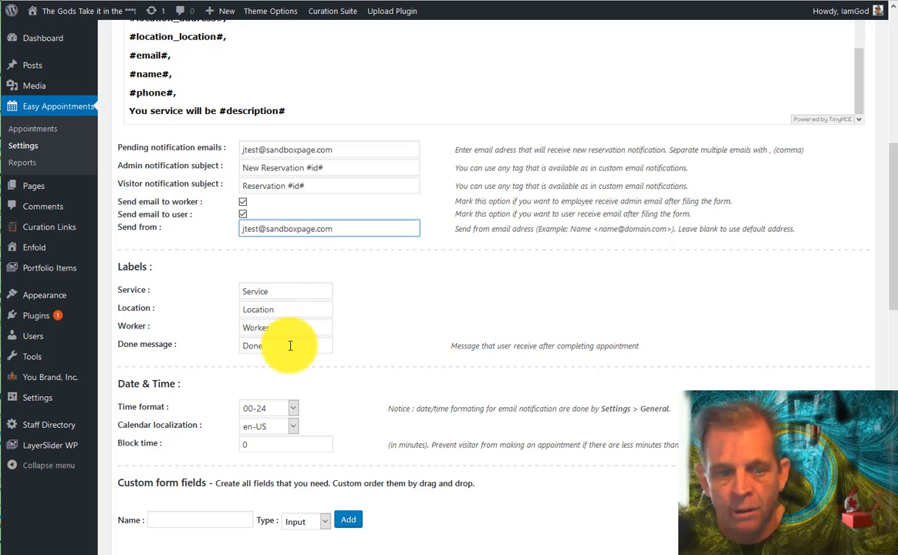
scroll(290, 346, "down", 3)
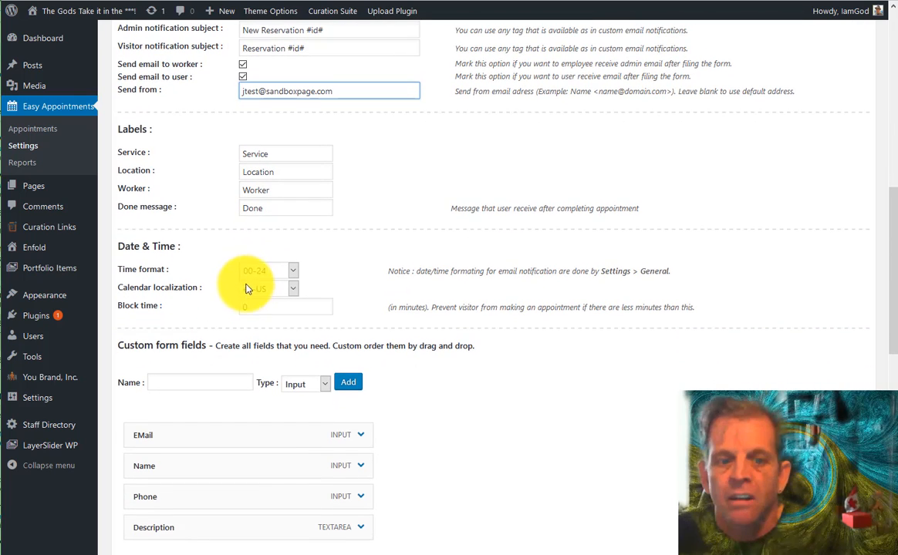
left_click(291, 272)
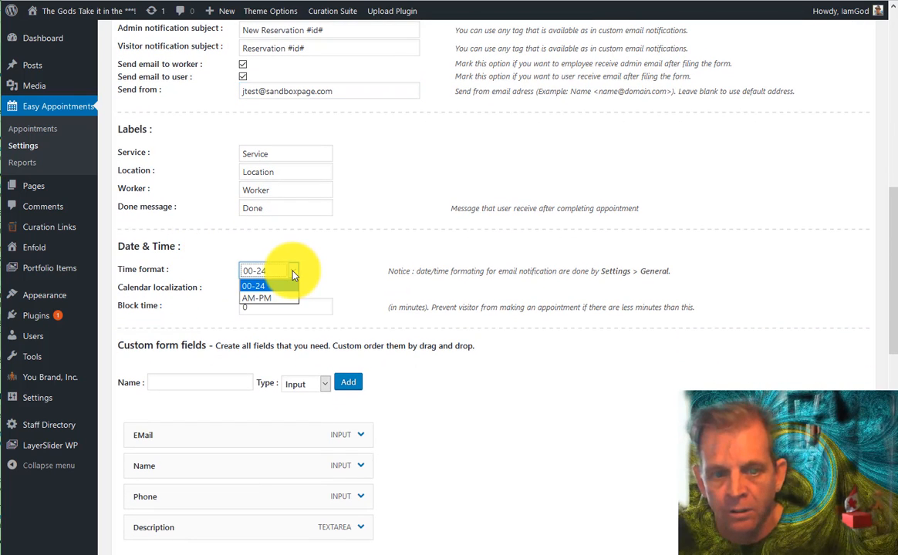
left_click(287, 274)
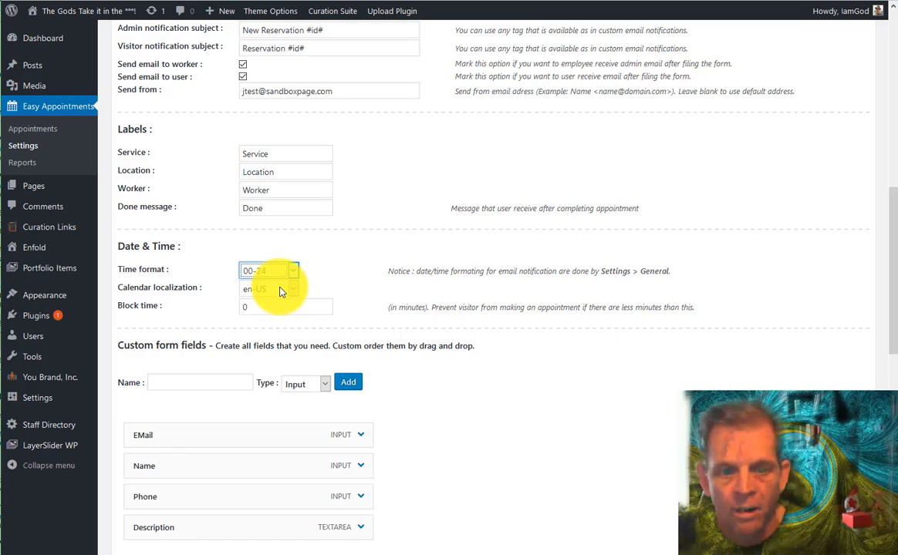
left_click(281, 290)
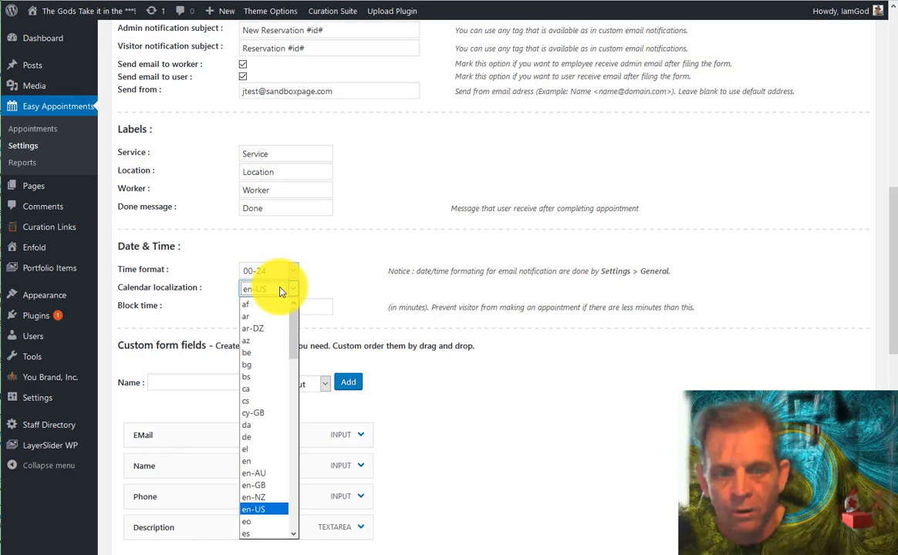
left_click(336, 276)
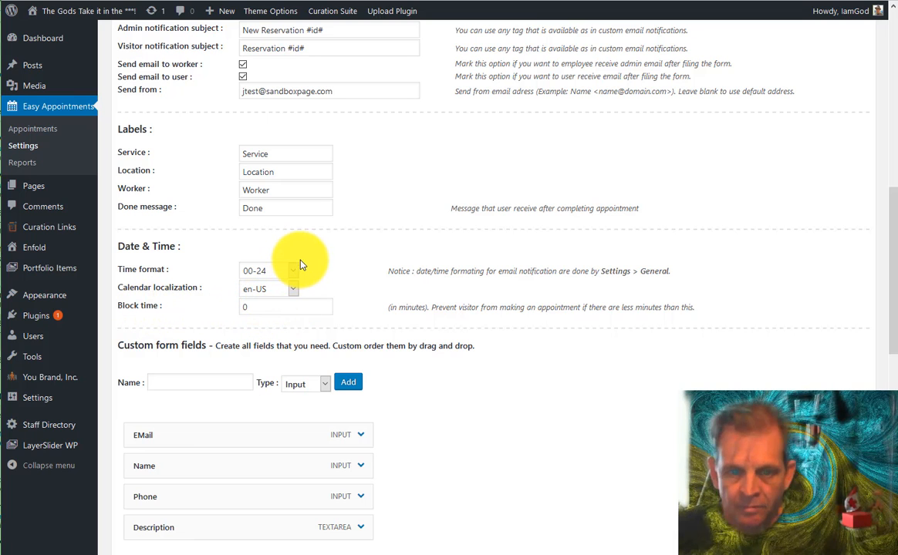
Examine the custom form fields and the field types available for a new one
scroll(303, 266, "down", 2)
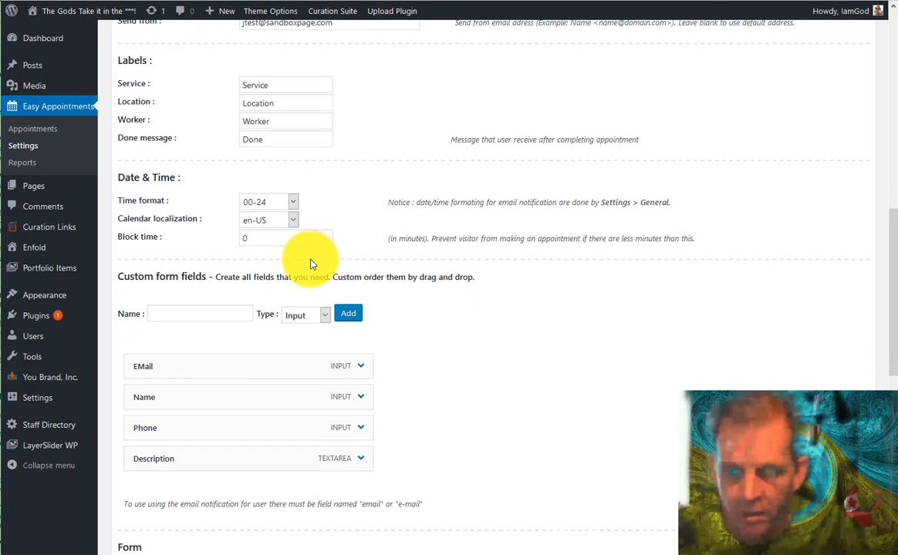
scroll(313, 251, "down", 2)
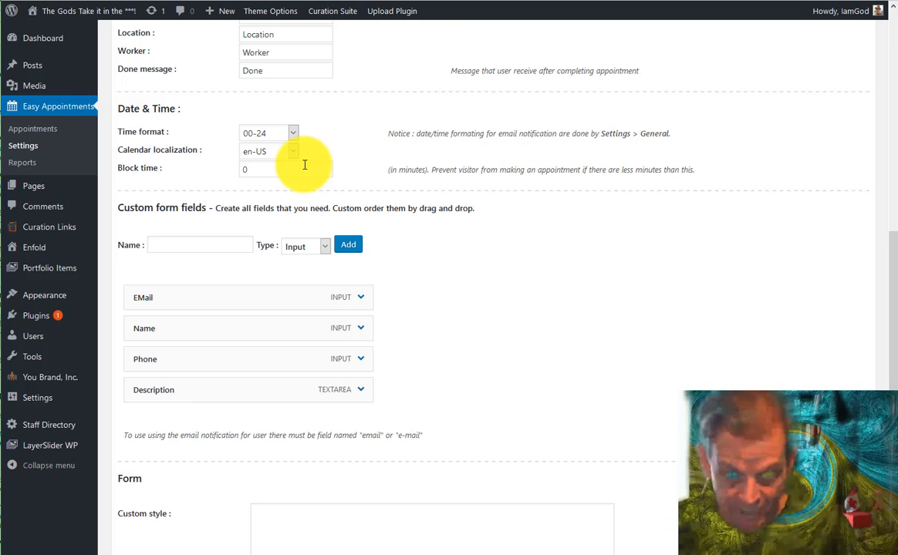
scroll(303, 165, "down", 2)
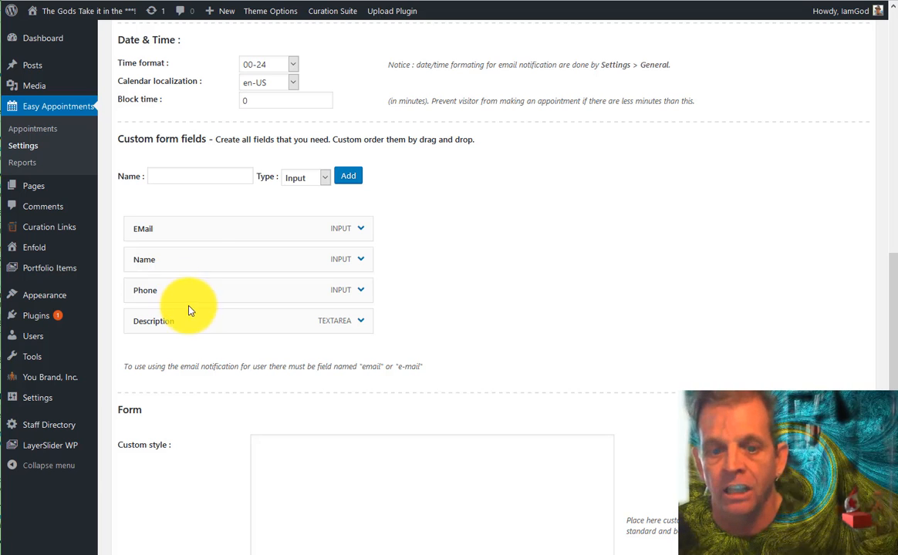
left_click(293, 177)
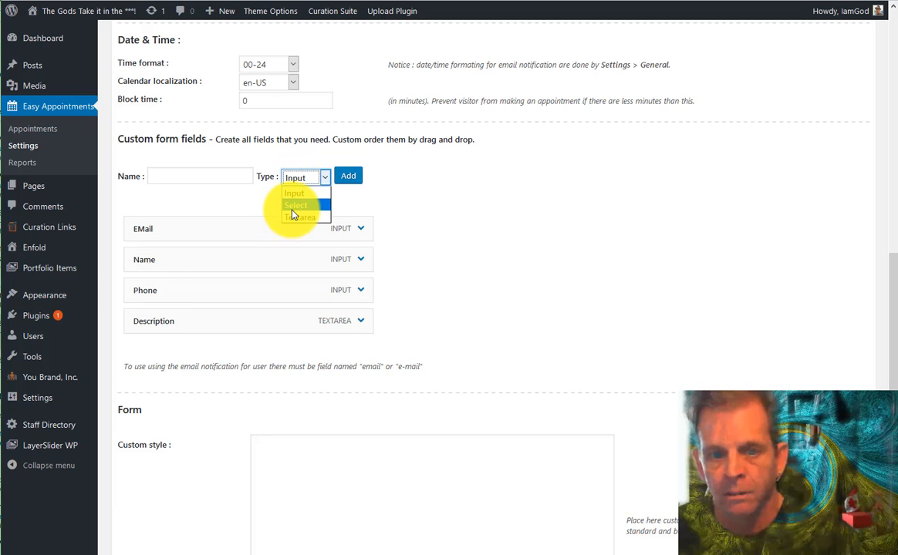
left_click(419, 232)
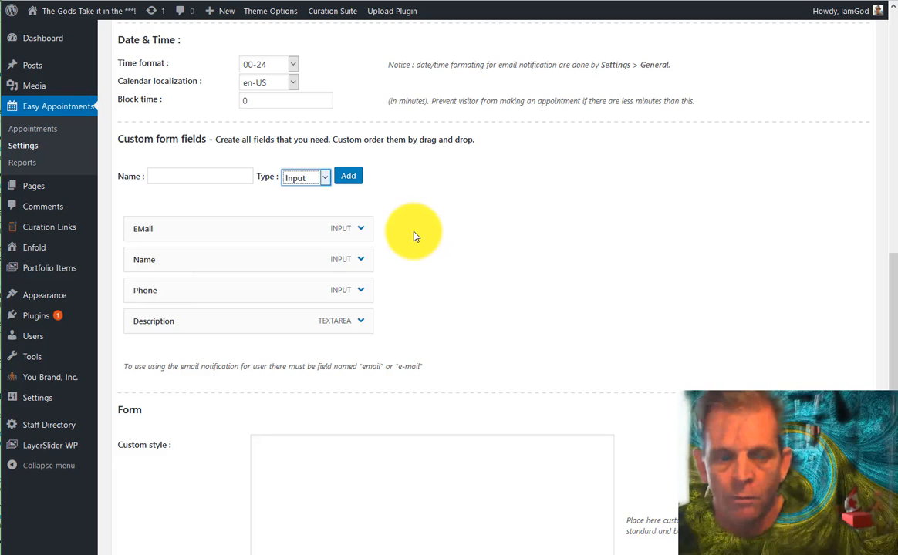
Examine the Form settings, including custom style, the agreement option, the after-cancel destinations and the redirect page
scroll(413, 237, "down", 2)
scroll(408, 240, "down", 2)
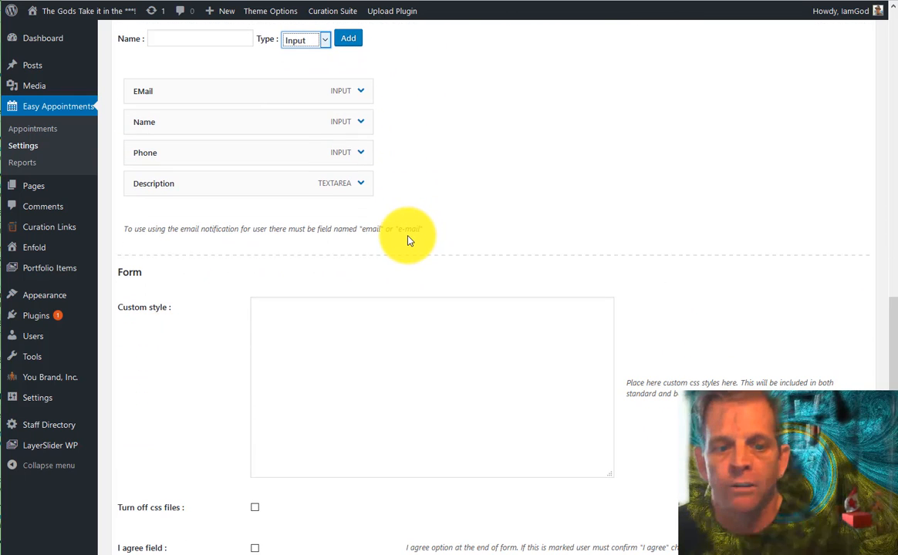
scroll(391, 240, "down", 2)
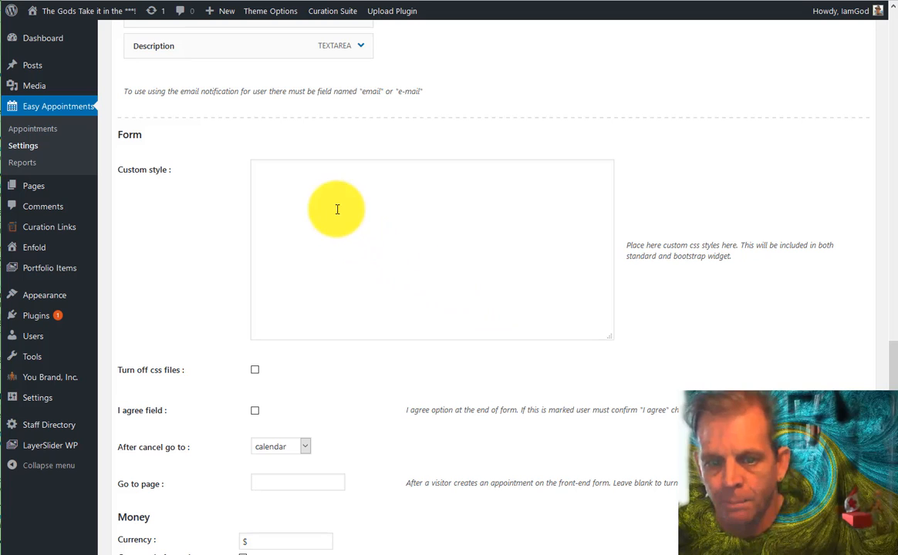
scroll(386, 246, "down", 1)
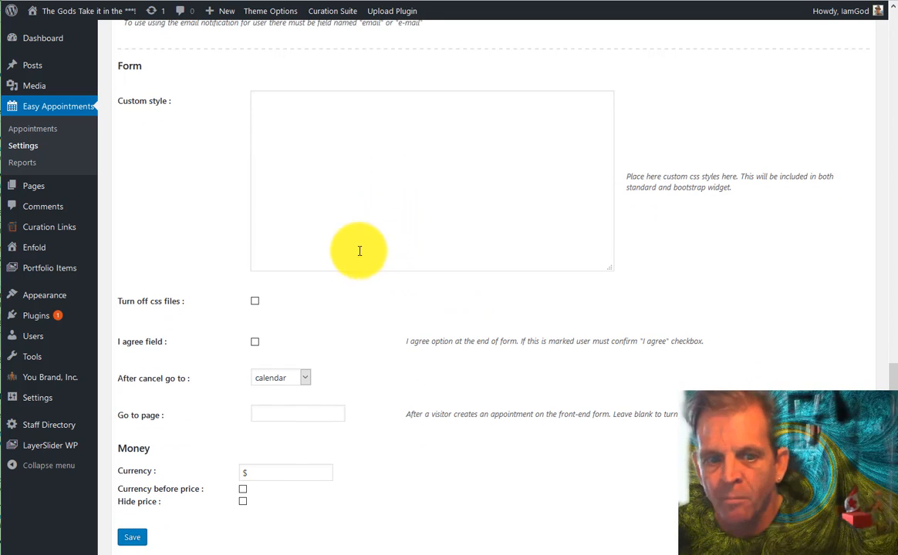
scroll(308, 249, "down", 1)
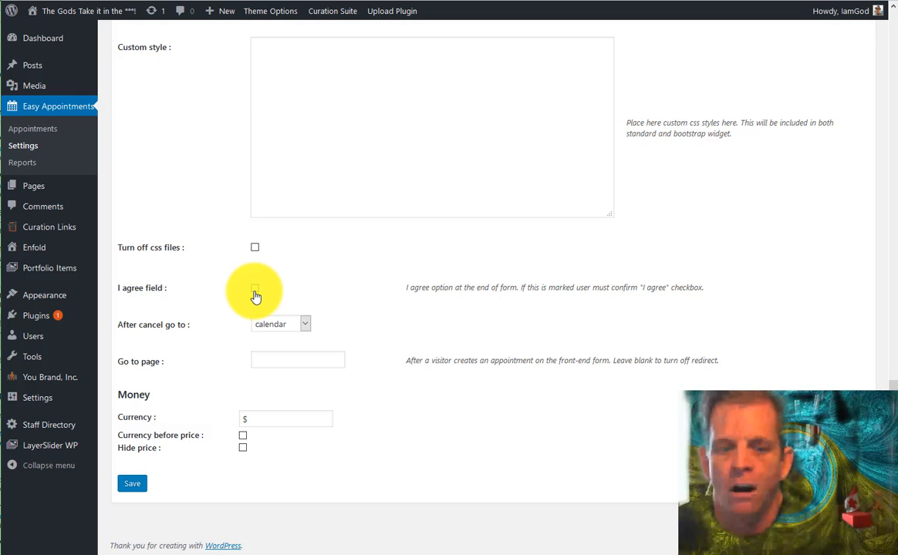
left_click(286, 326)
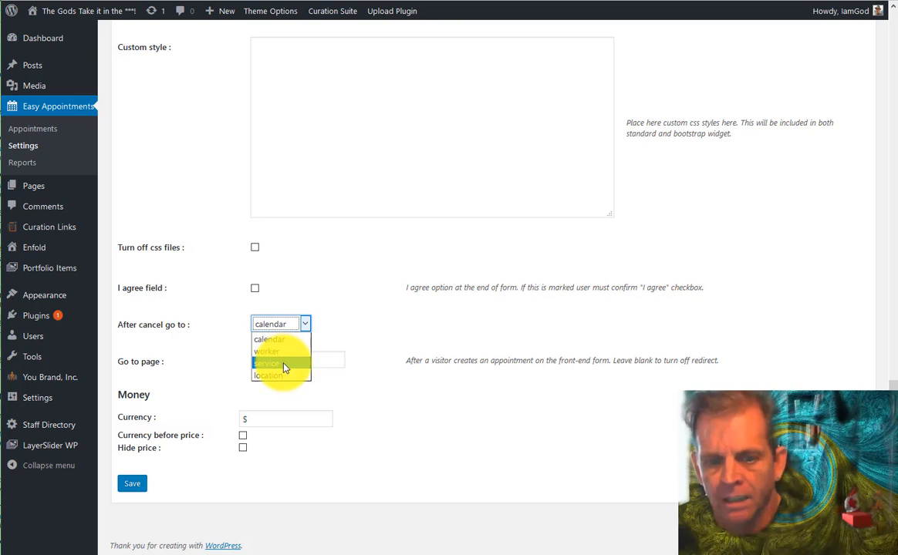
left_click(326, 332)
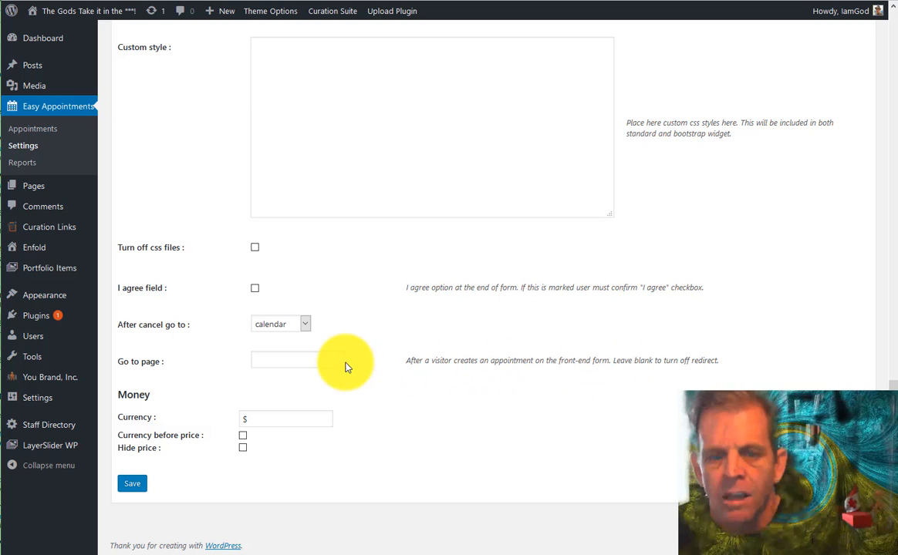
left_click(307, 361)
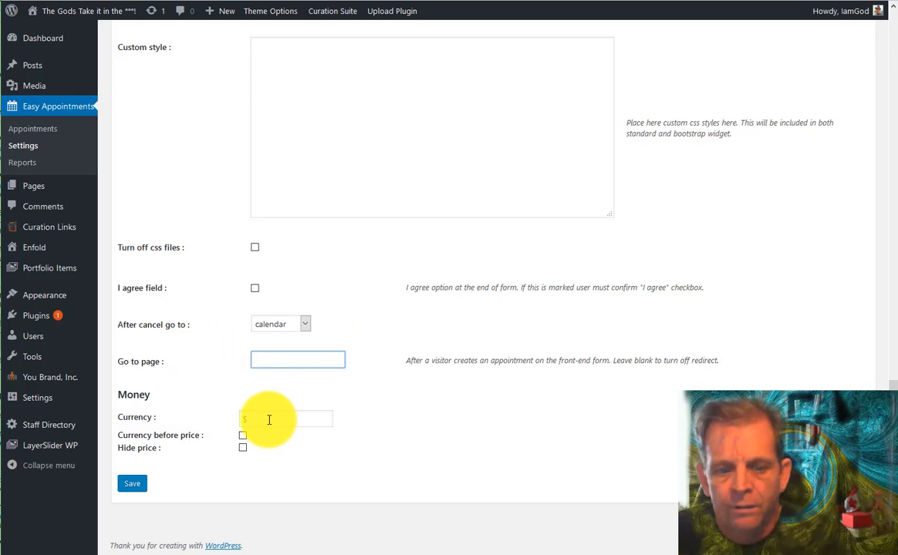
Keep $ as the currency with Hide price turned off, and save the customization settings
left_click_drag(267, 420, 236, 422)
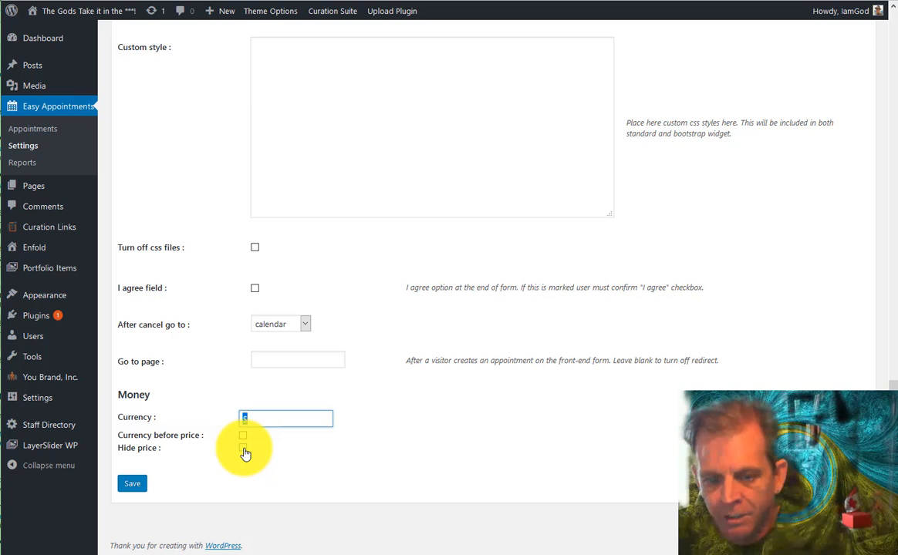
left_click(244, 453)
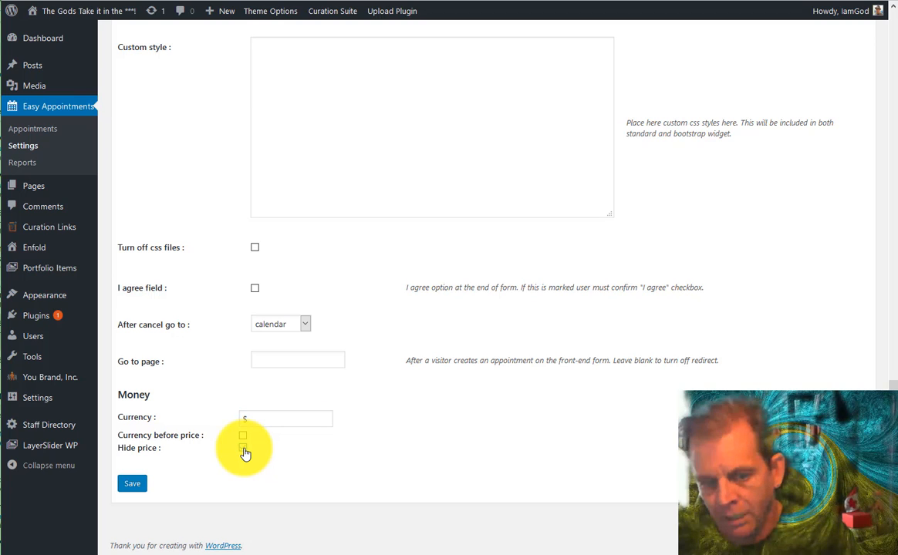
left_click(133, 485)
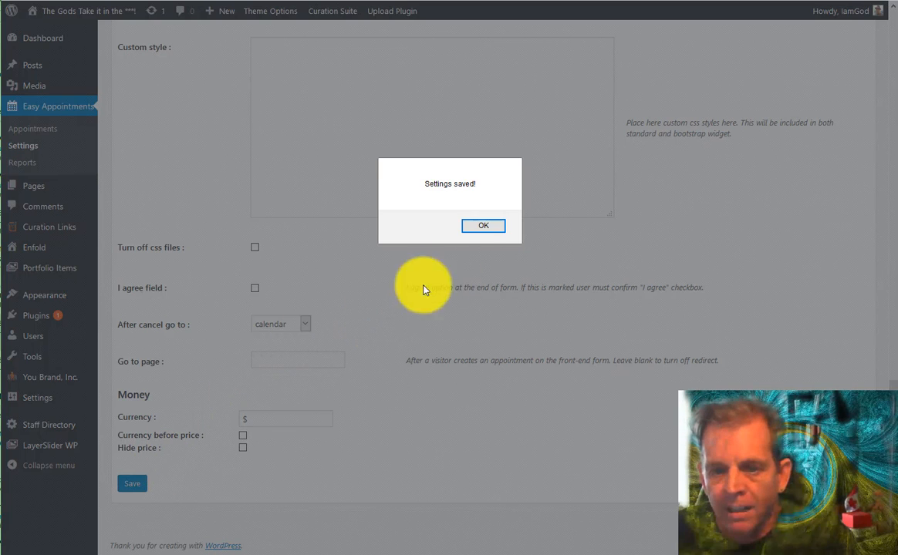
left_click(479, 226)
Go to the plugin's Tools section and examine the test email form and the error log
scroll(497, 310, "up", 15)
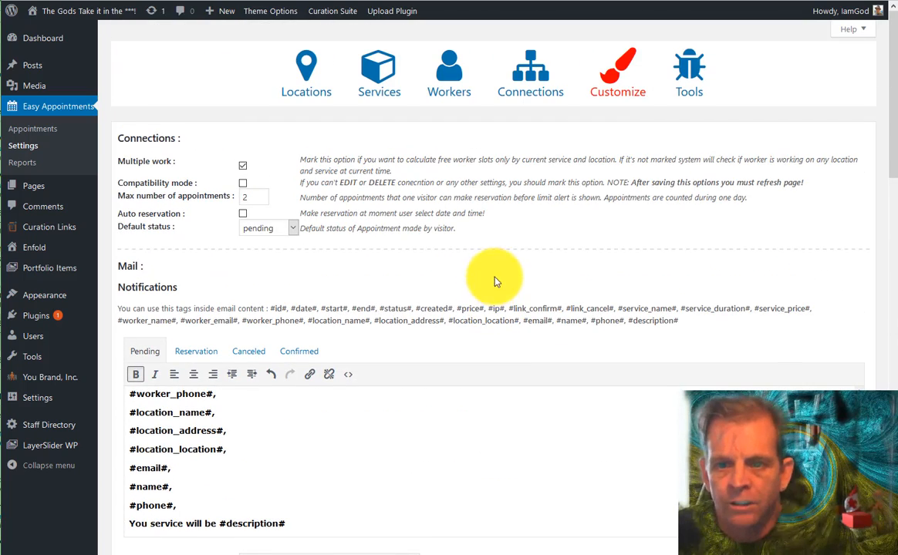
left_click(693, 74)
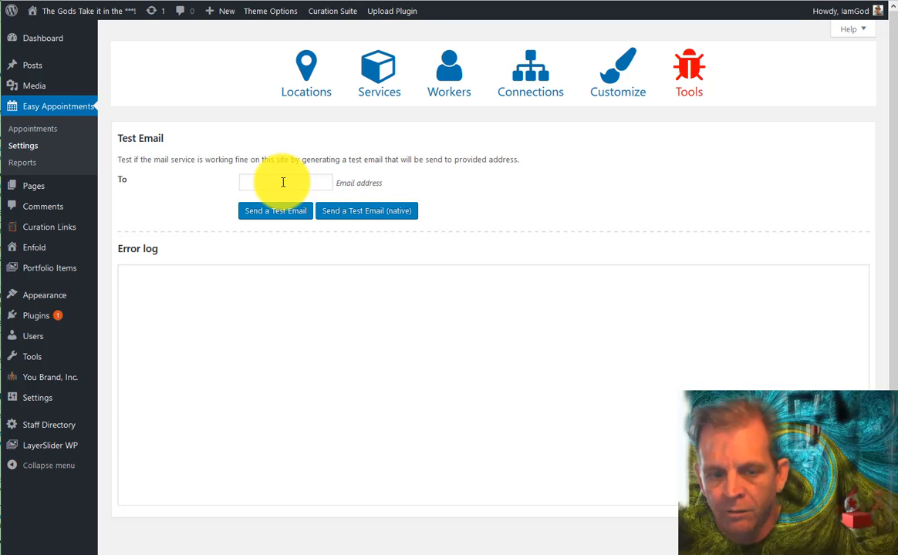
left_click(220, 285)
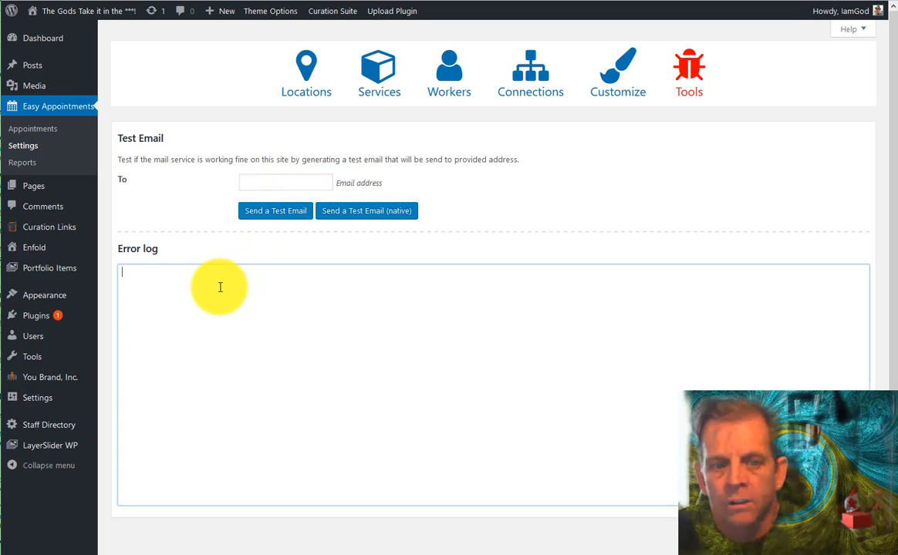
scroll(221, 287, "down", 1)
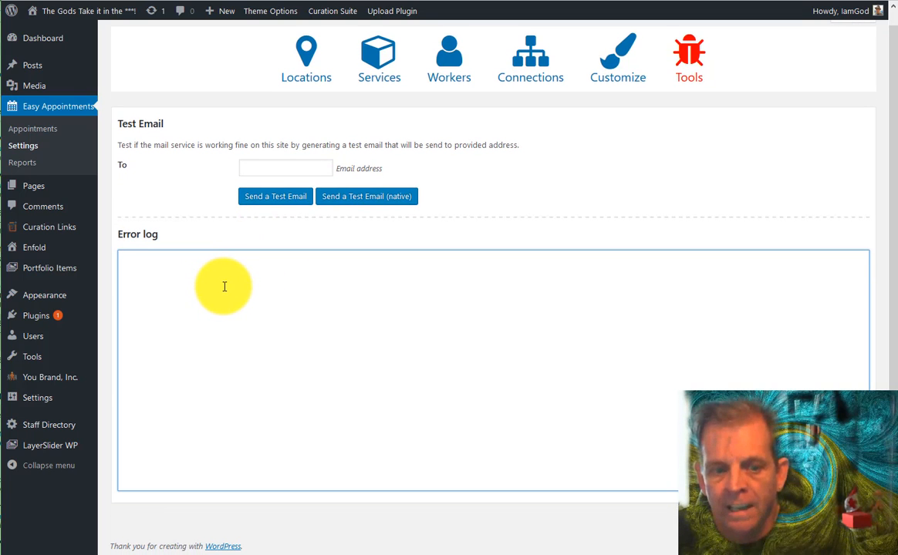
Add a new page titled "Bookings"
scroll(225, 286, "up", 1)
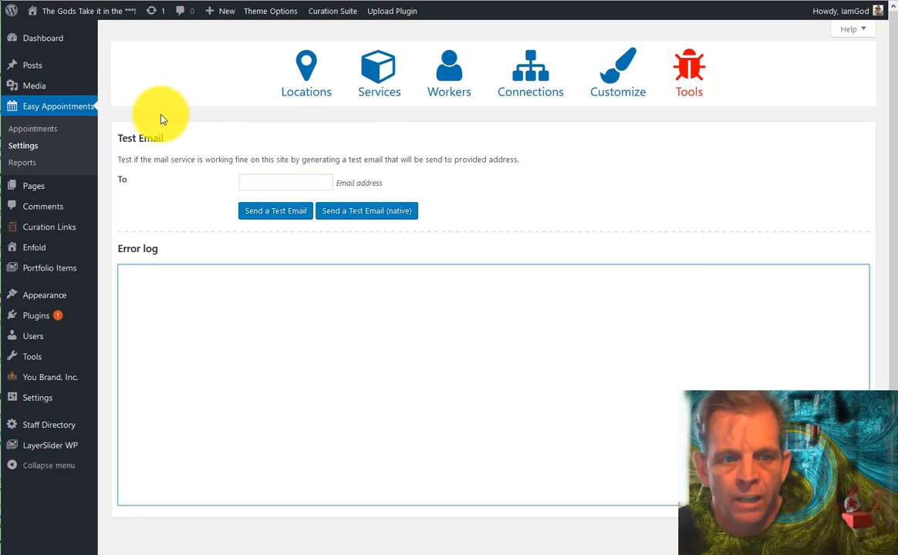
mouse_move(73, 191)
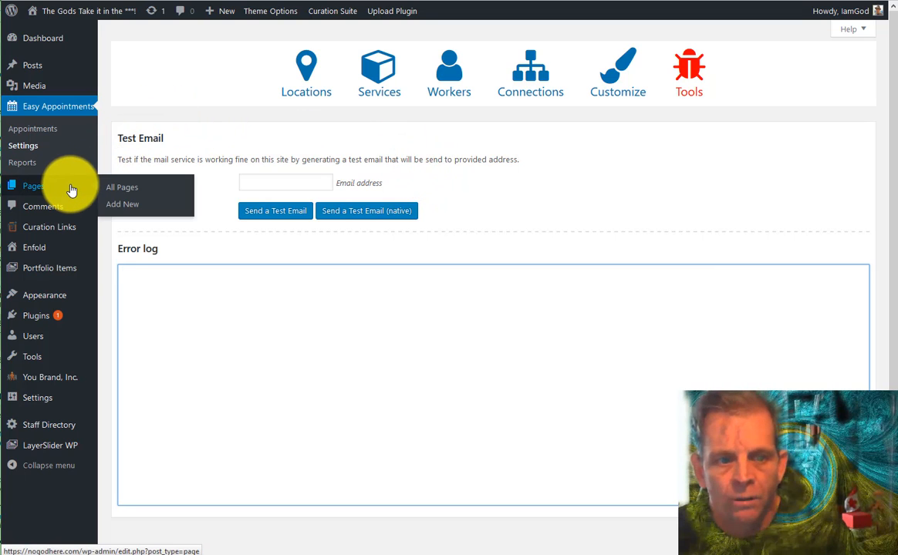
left_click(136, 214)
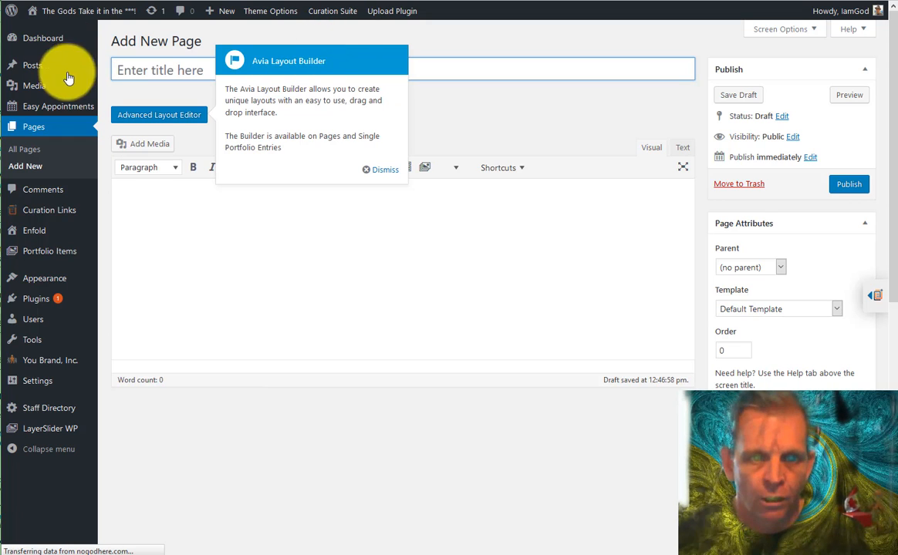
left_click(148, 67)
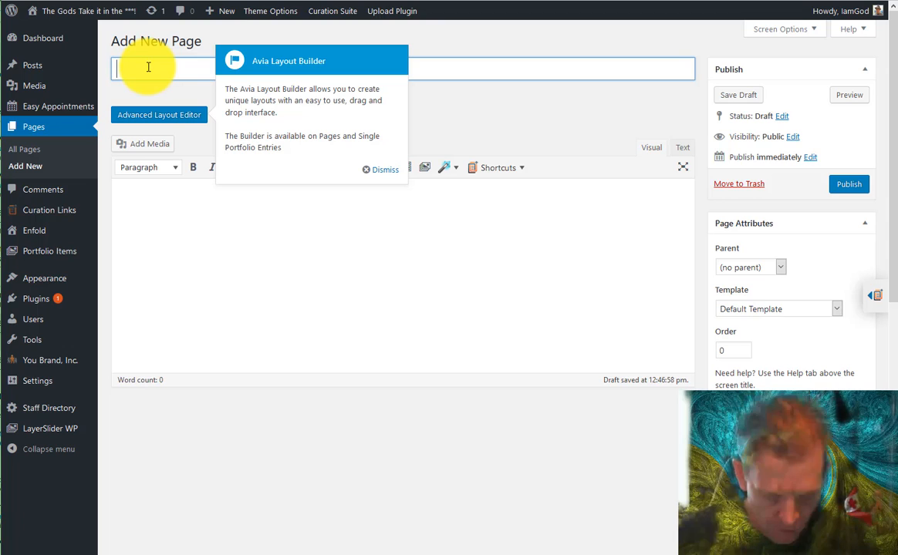
type("Booking")
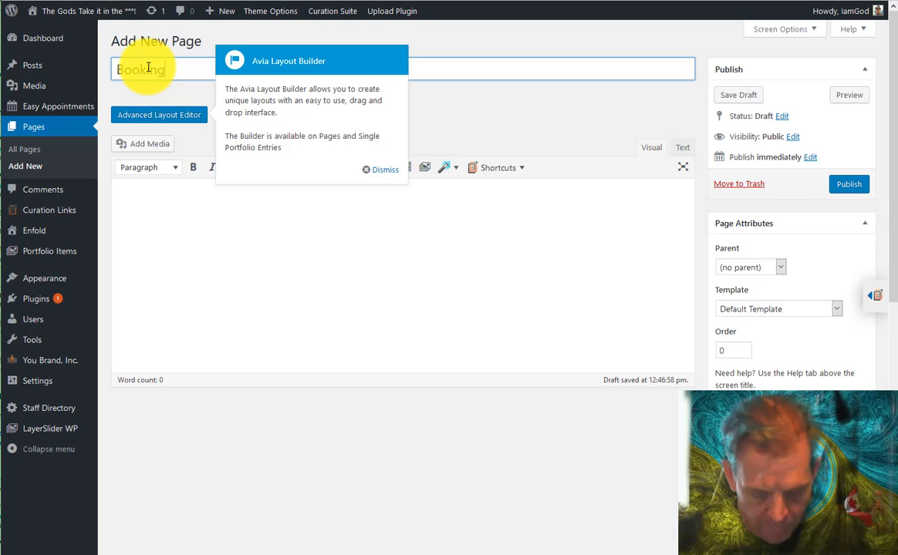
type("s")
Dismiss the Avia Layout Builder tip and show the editor's second row of formatting tools
double_click(394, 170)
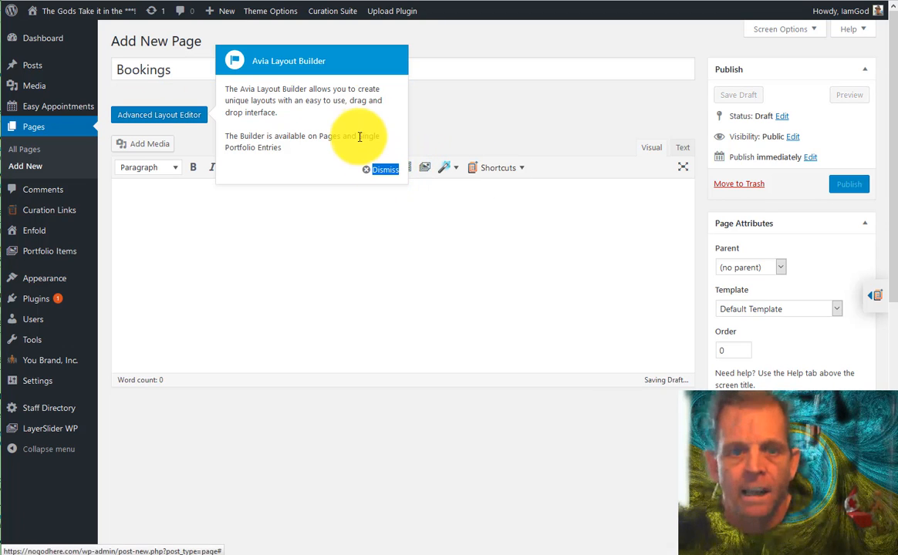
left_click(375, 171)
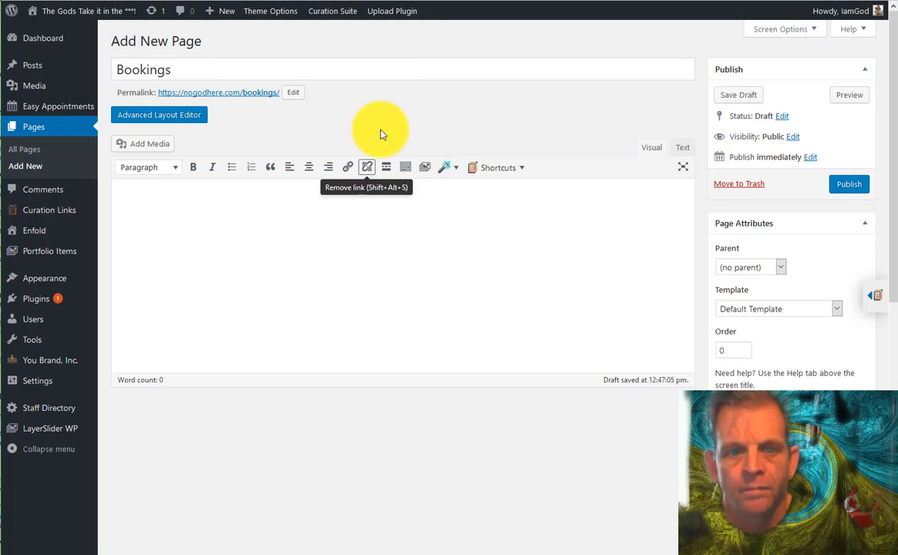
left_click(407, 170)
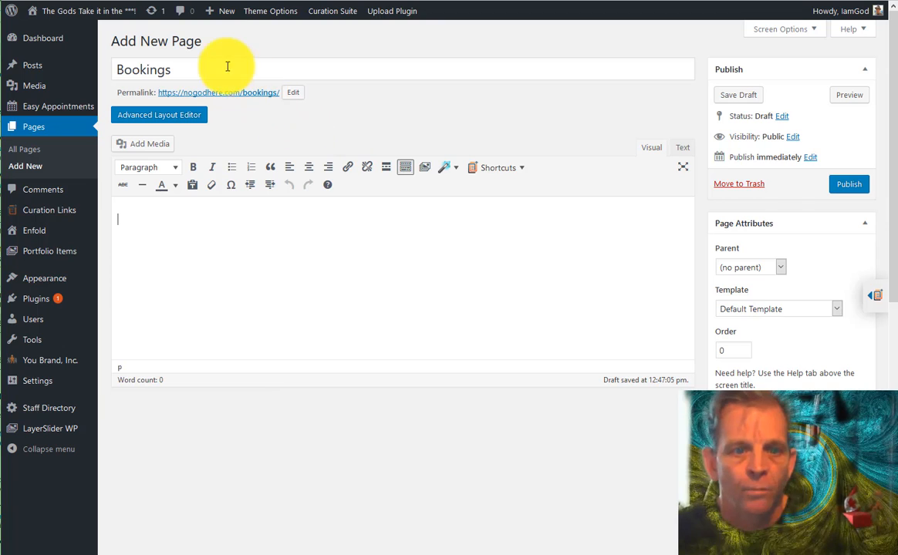
Insert the shortcodes [ea_bootstrap] and [ea_bootstrap width="800px" scroll_off="true" layout_cols="2] as separate paragraphs in the page body
left_click(200, 247)
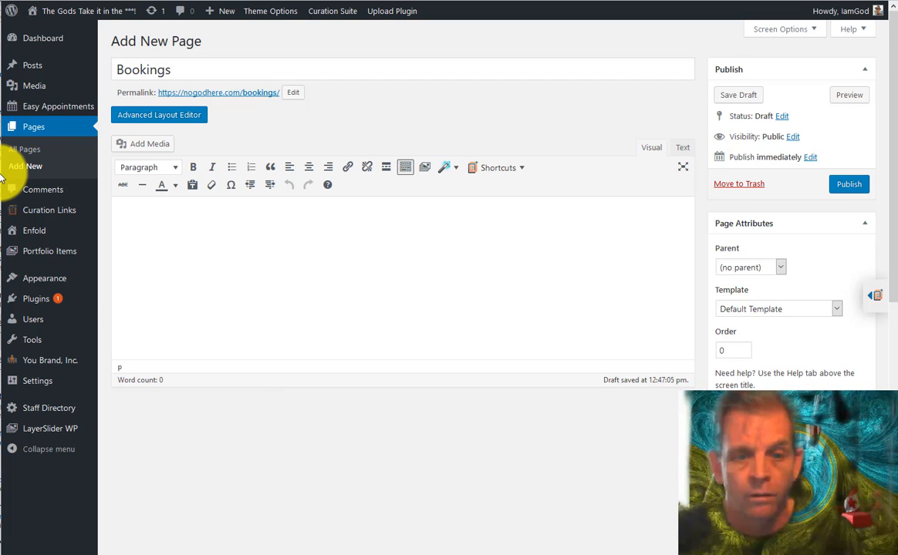
left_click(260, 221)
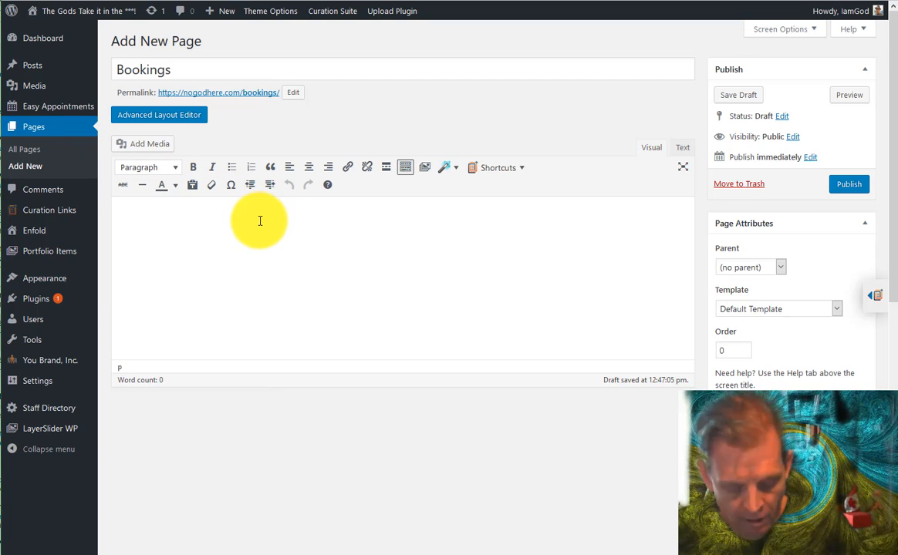
type("[ea_bootstrap]  [ea_bootstrap width=\"800px\" scroll_off=\"true\" layout_cols=\"2")
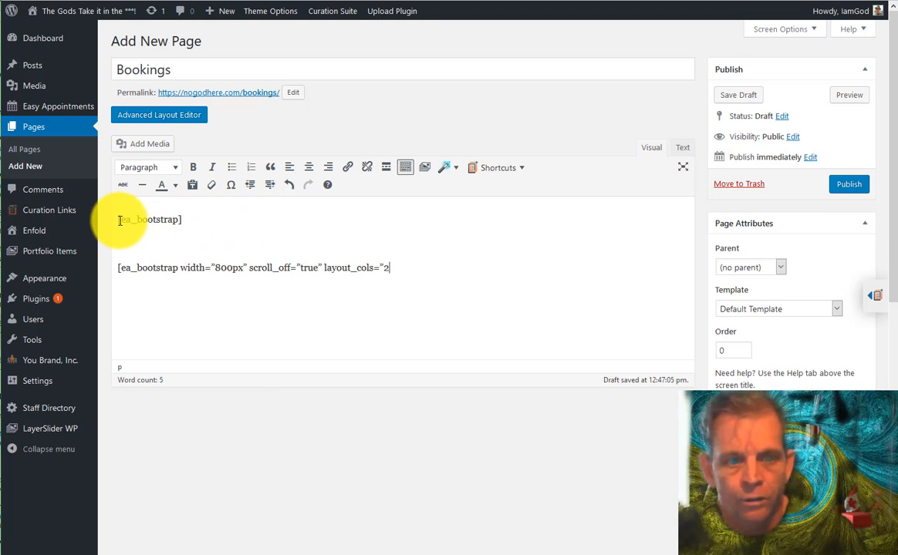
left_click_drag(120, 220, 183, 219)
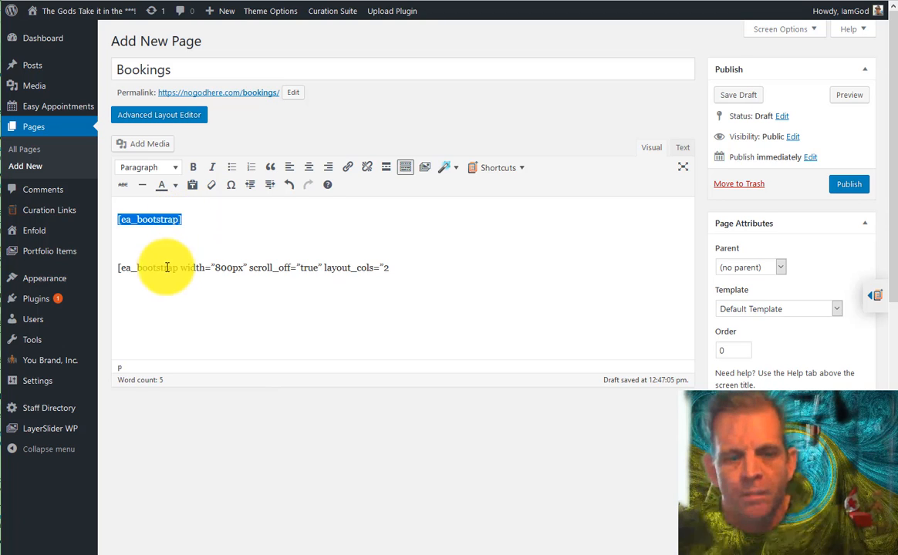
left_click_drag(117, 268, 396, 271)
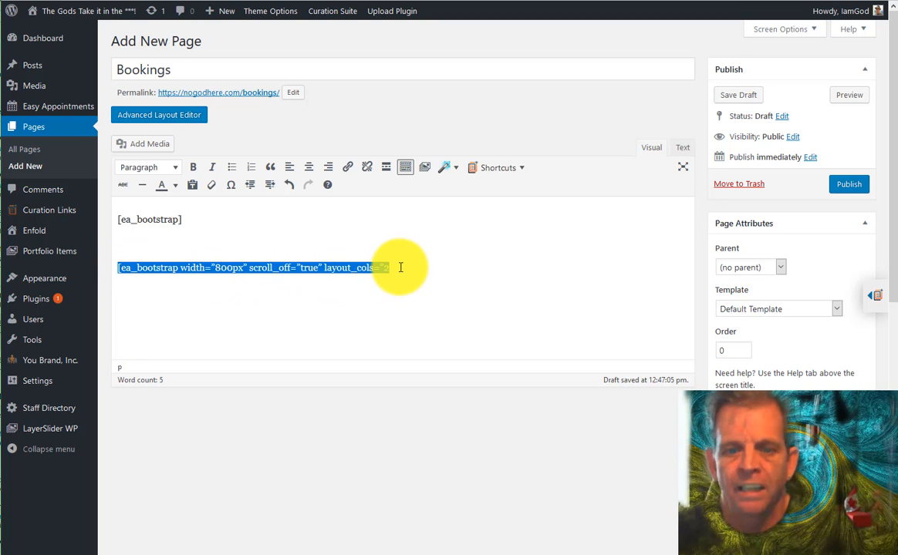
left_click(396, 266)
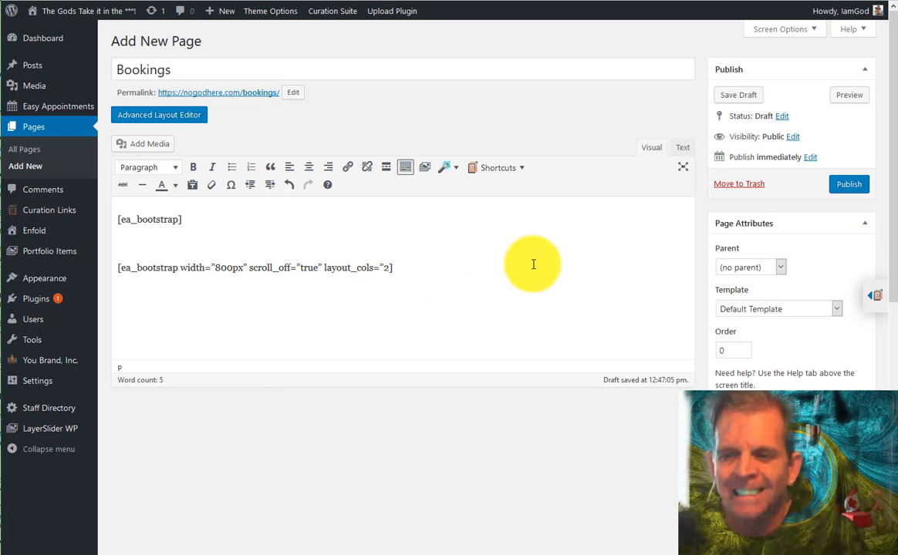
Publish the Bookings page and look over both booking forms on the live page
left_click(845, 187)
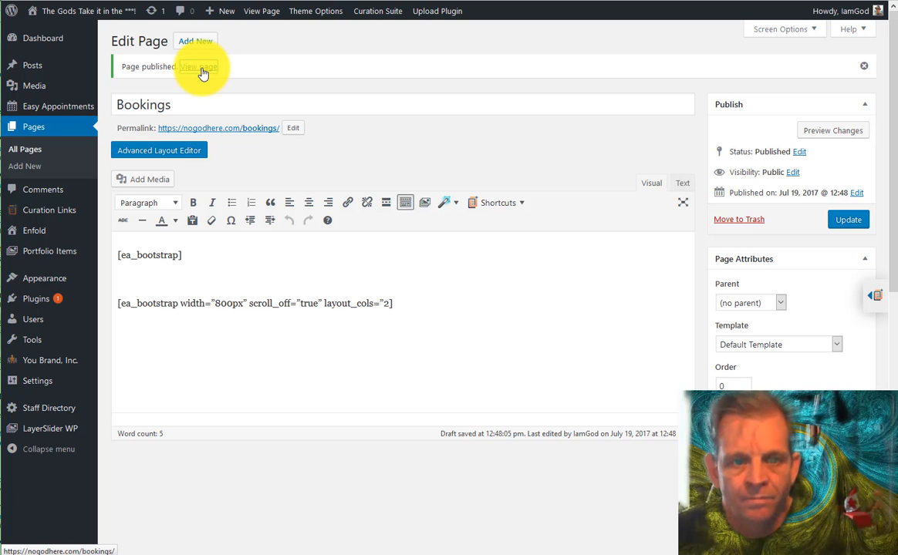
left_click(203, 72)
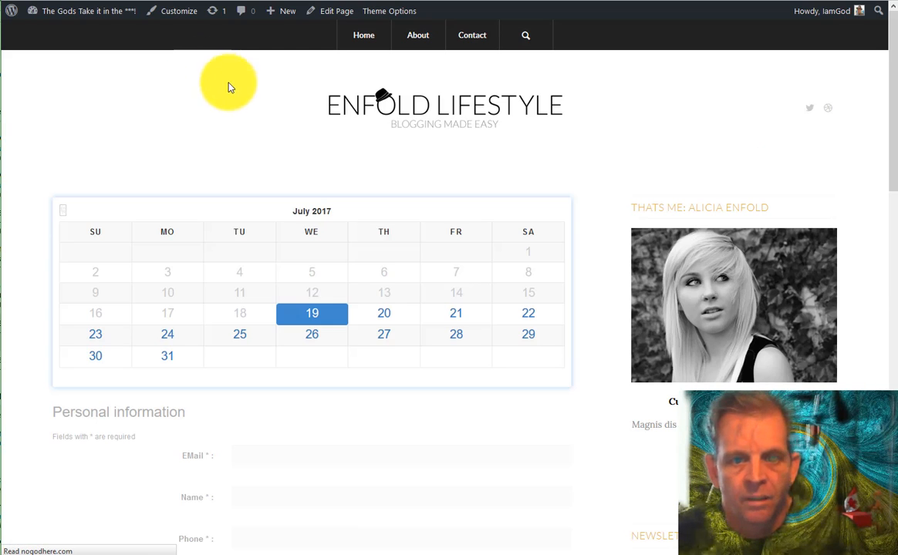
scroll(358, 116, "down", 5)
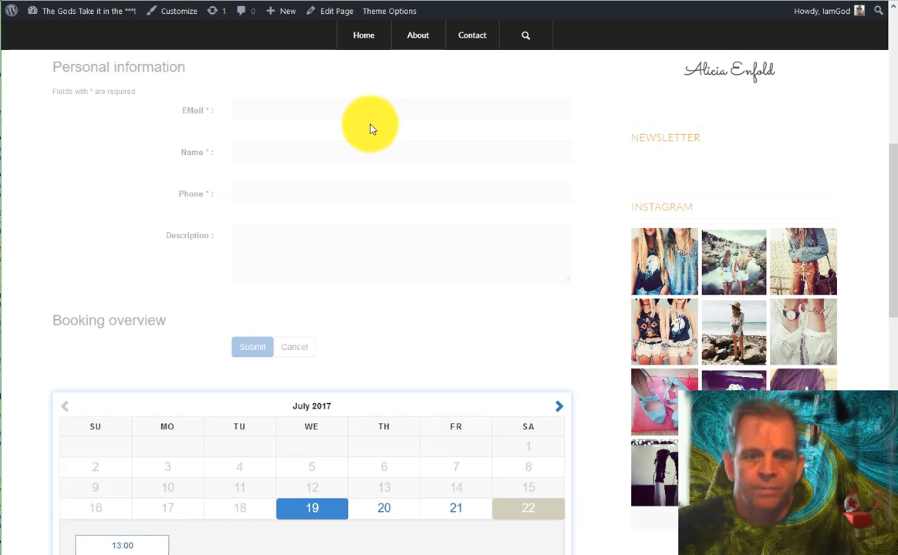
scroll(359, 150, "up", 5)
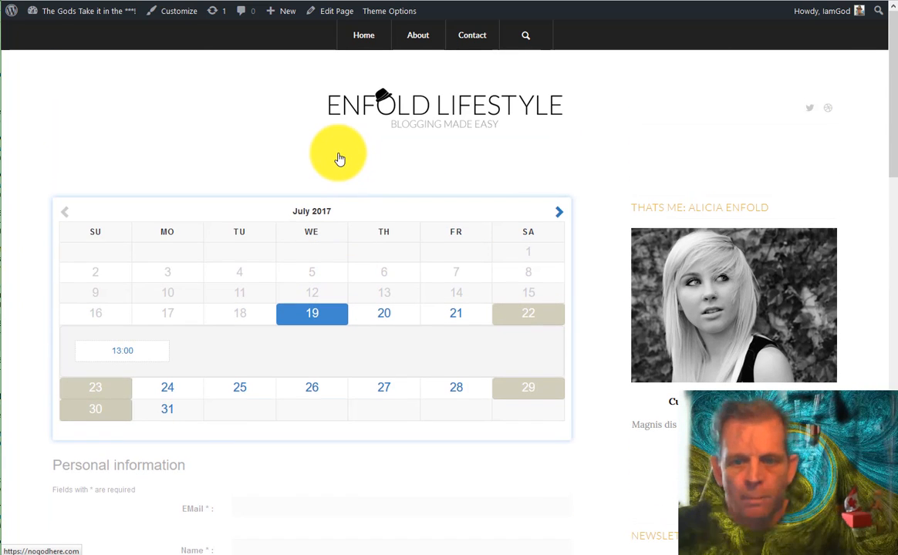
Show the time slots for July 20 in the first booking calendar, and return to the page editor
scroll(384, 162, "down", 1)
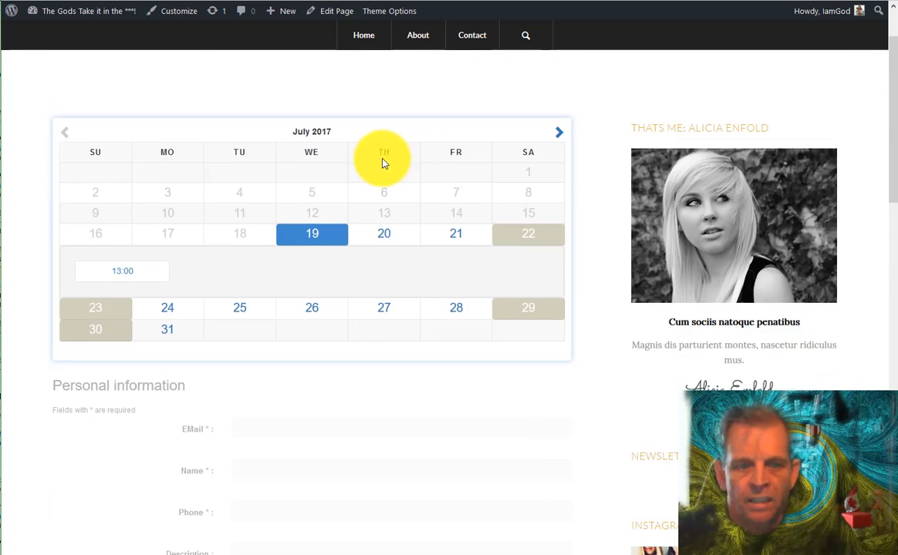
scroll(362, 170, "down", 1)
scroll(336, 173, "up", 2)
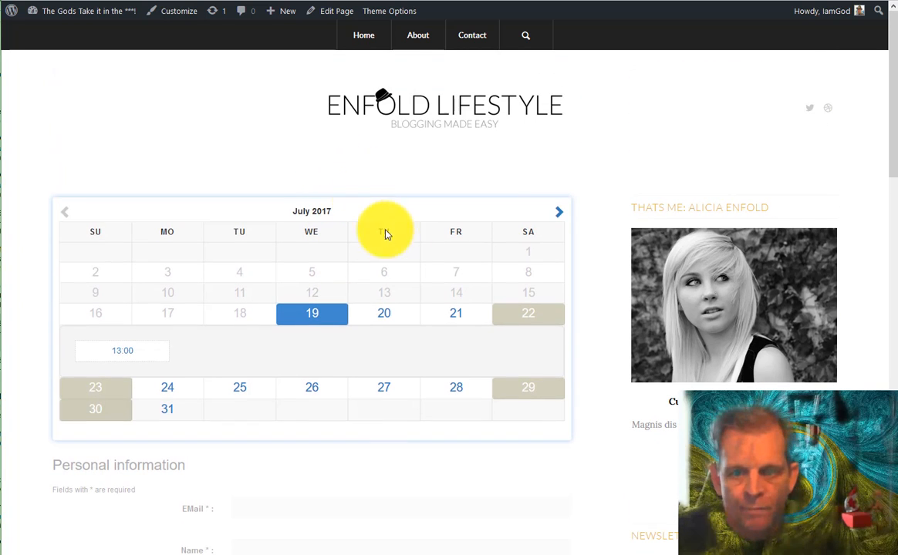
left_click(376, 313)
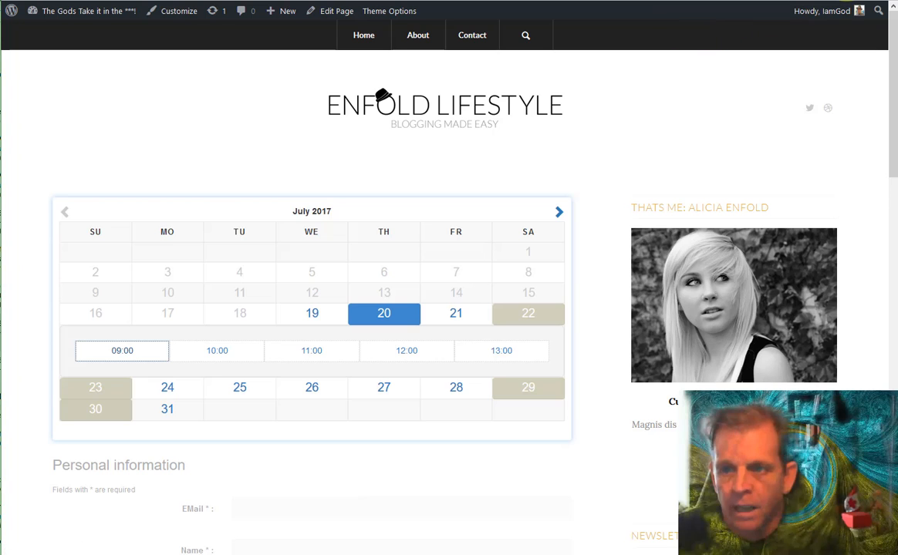
left_click(823, 1)
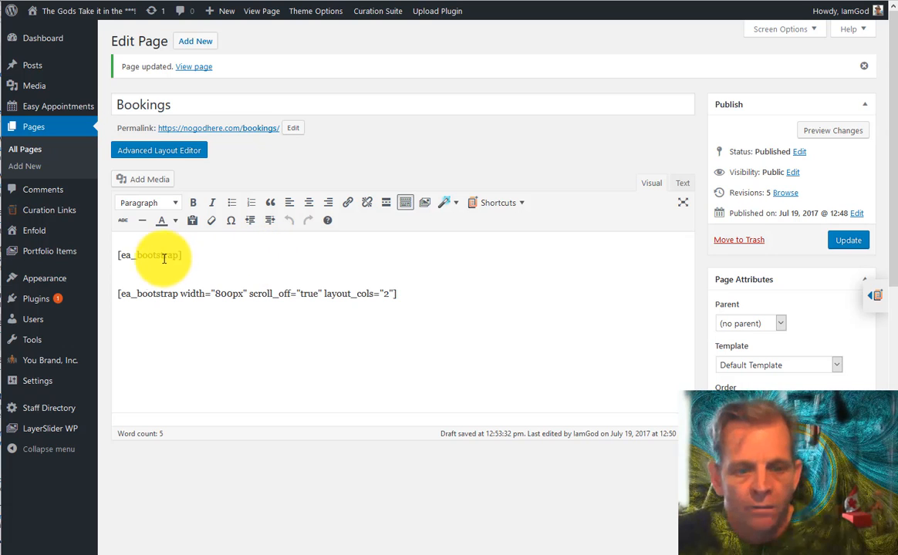
left_click_drag(118, 255, 184, 255)
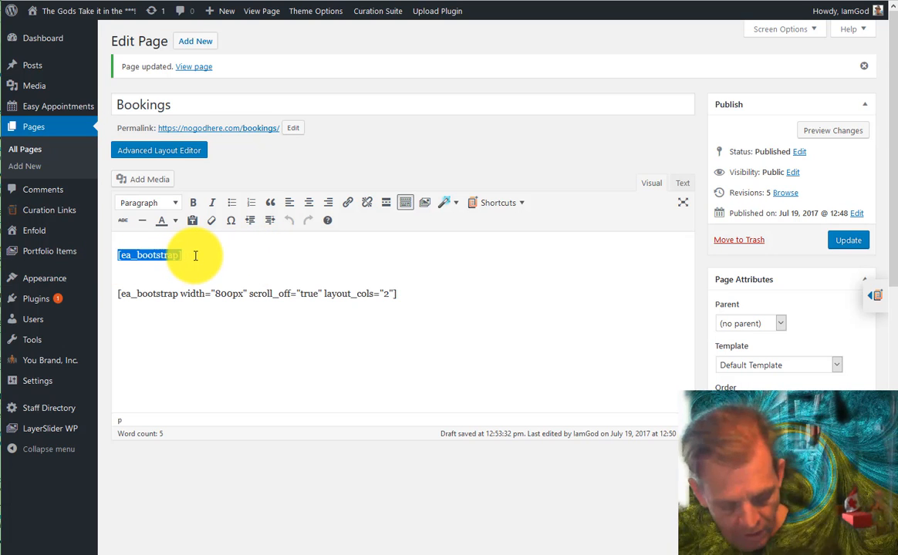
key("BackSpace")
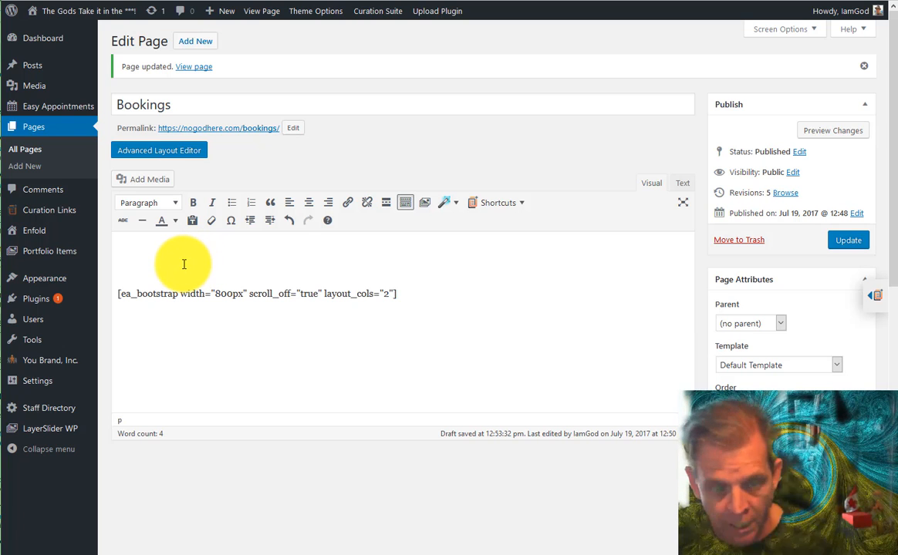
key("ctrl+z")
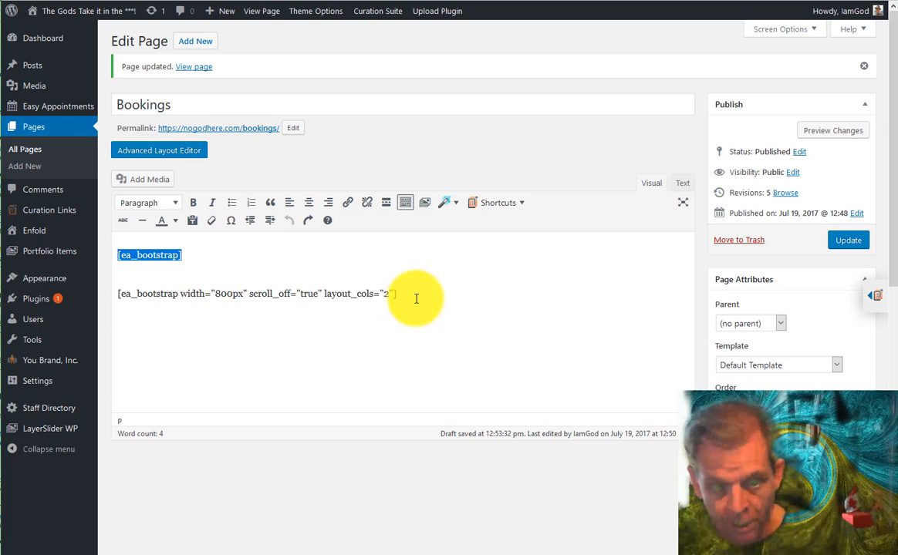
Delete the 800px two-column shortcode from the Bookings page, keeping only [ea_bootstrap], and update the page
left_click_drag(399, 294, 113, 294)
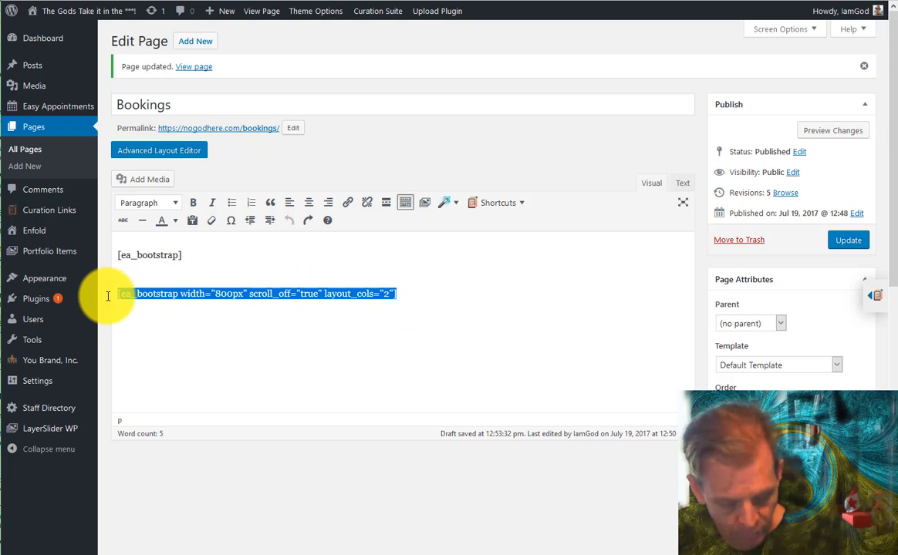
key("BackSpace")
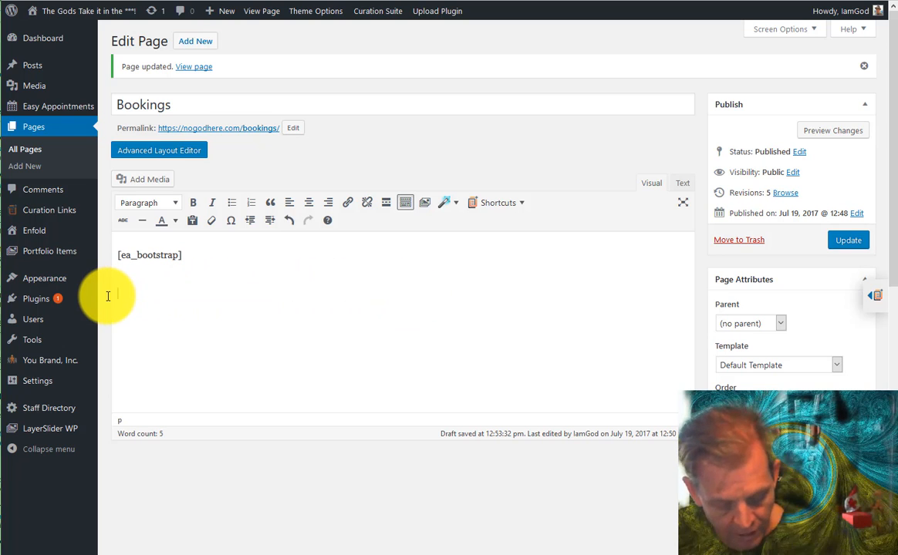
left_click(838, 244)
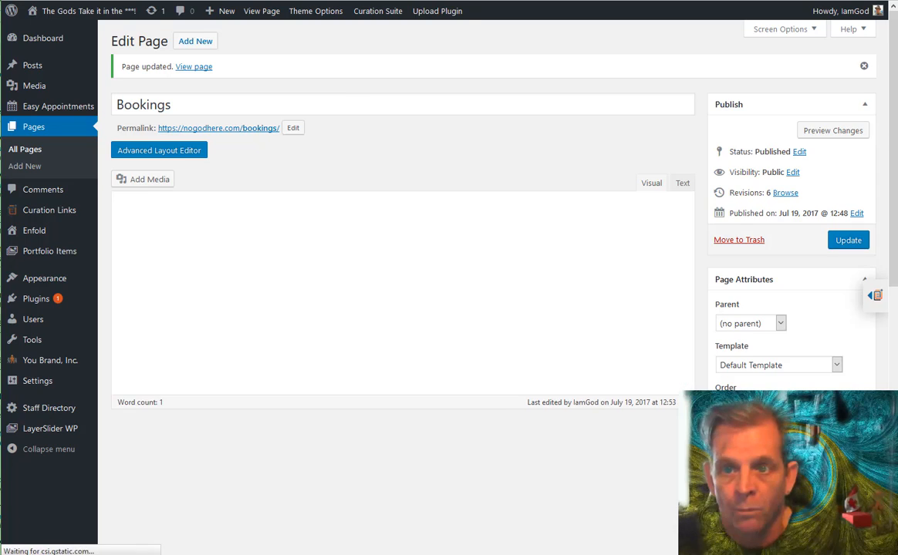
Reload the live Bookings page and check the time slots offered for July 19
left_click(571, 1)
key("F5")
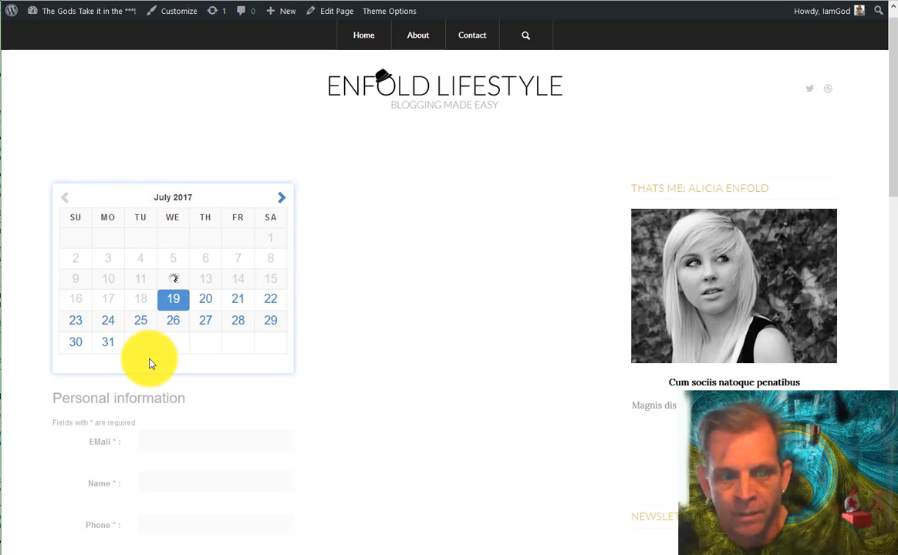
left_click(165, 297)
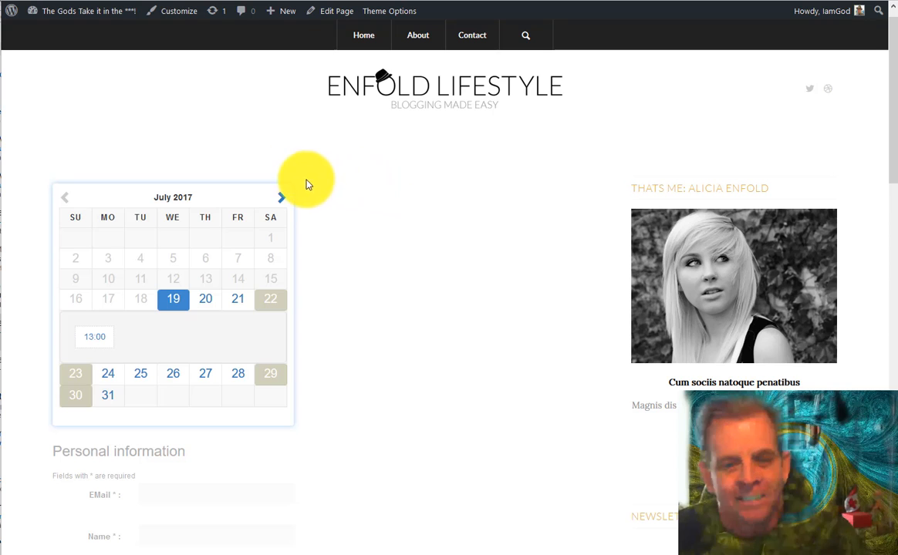
scroll(172, 185, "down", 1)
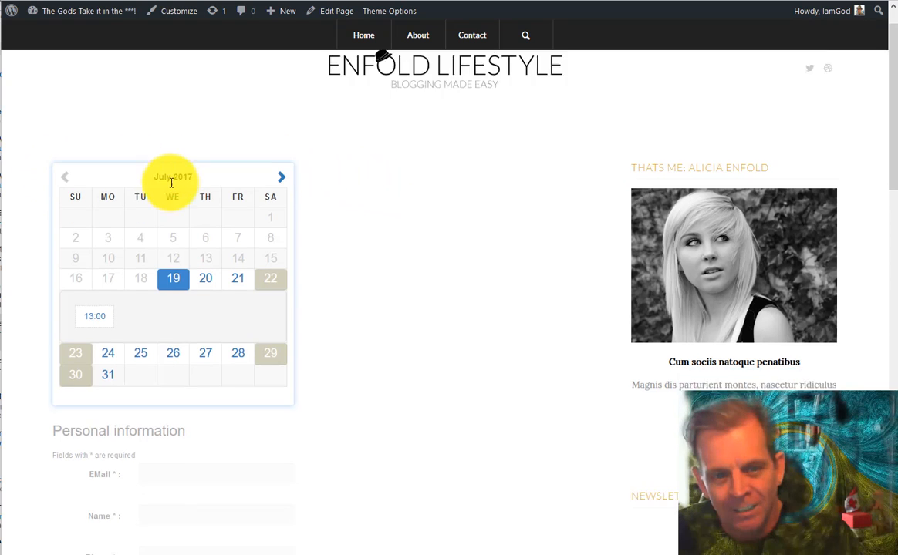
scroll(76, 141, "down", 3)
Select July 25, 2017 at 10:00 in the booking calendar and review the booking overview
left_click(142, 239)
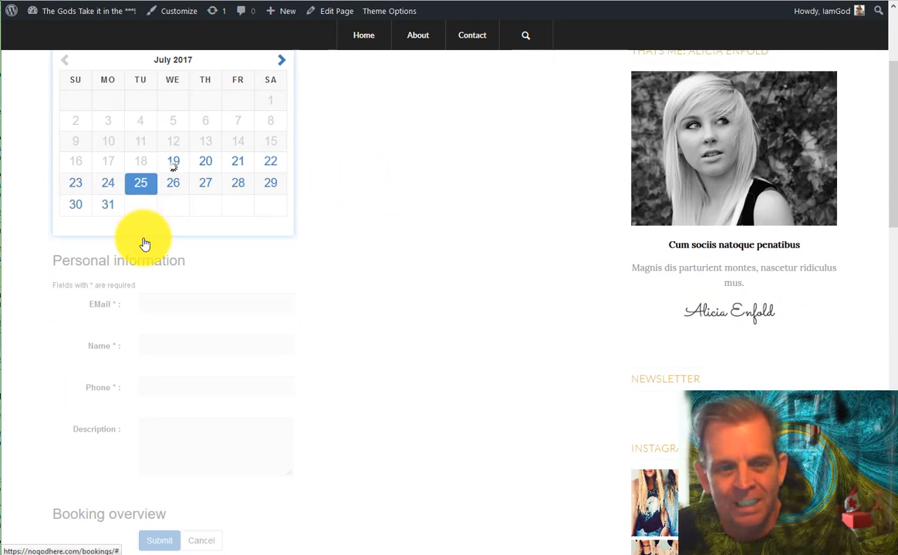
scroll(144, 239, "down", 3)
scroll(150, 234, "up", 5)
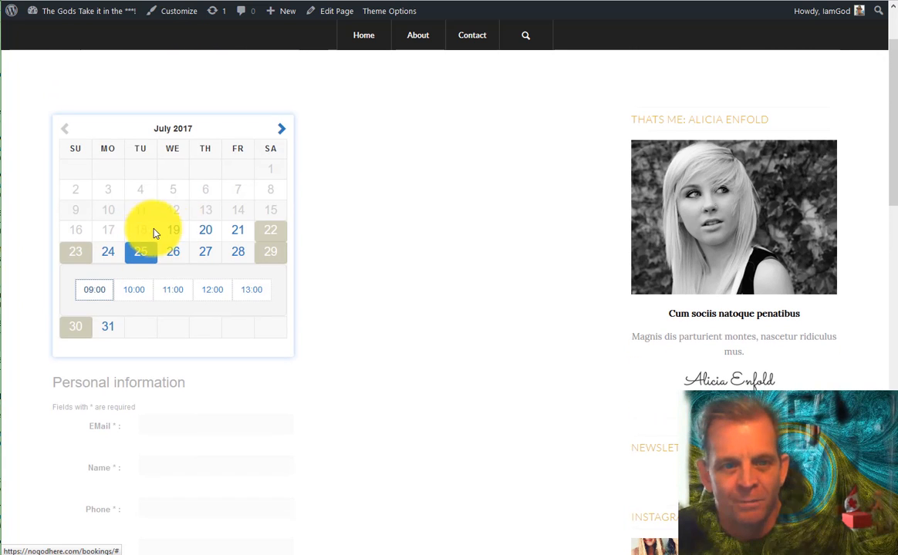
left_click(139, 291)
scroll(162, 316, "up", 2)
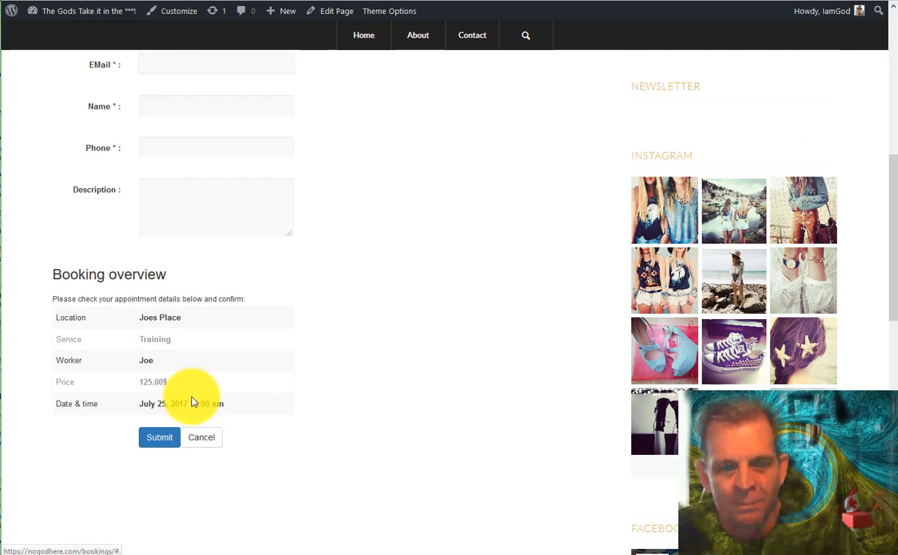
scroll(179, 339, "up", 5)
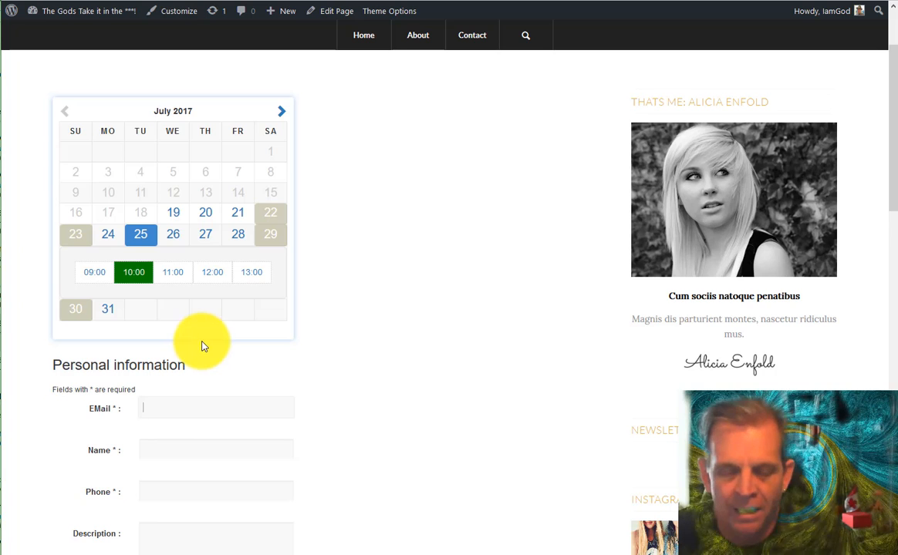
Clone the Joes Place Training connection, change the service of original connection #1 to 1 hr free Consuting, and save it
scroll(241, 301, "up", 2)
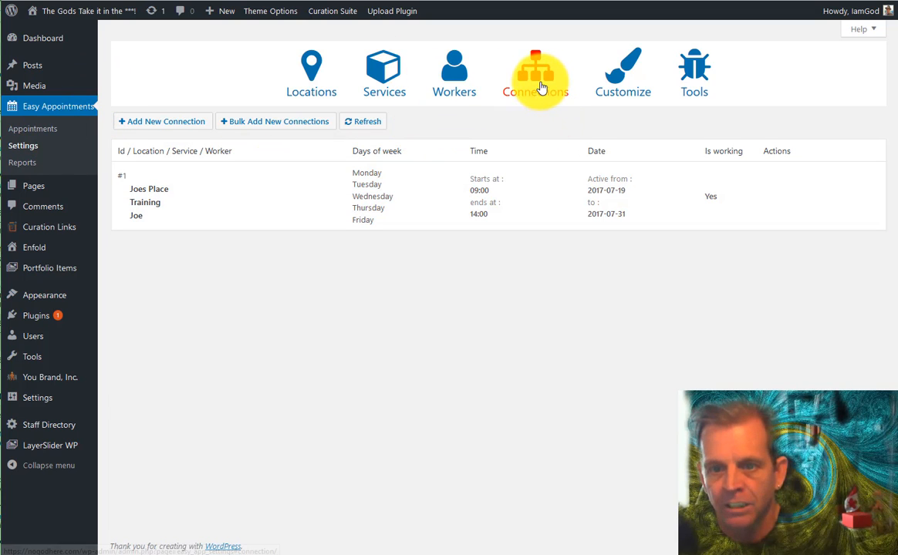
mouse_move(611, 170)
left_click(816, 219)
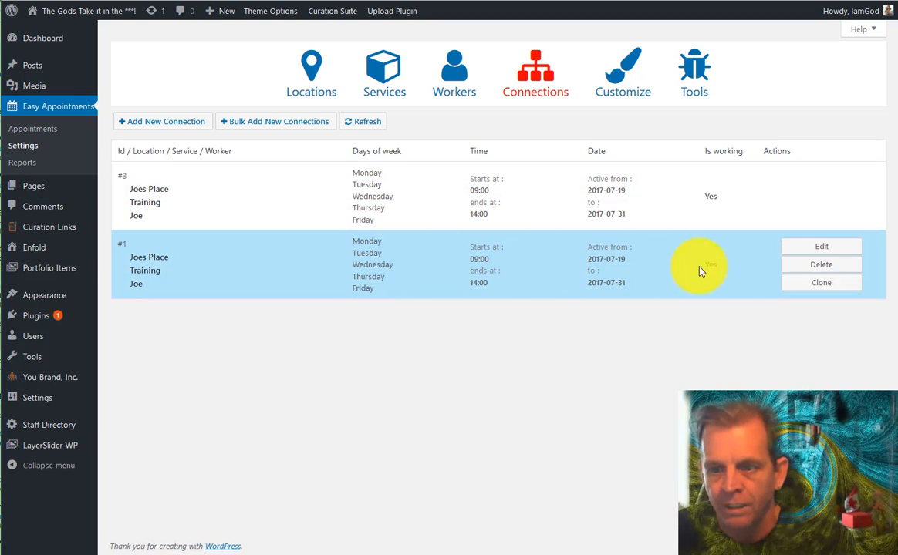
left_click(821, 246)
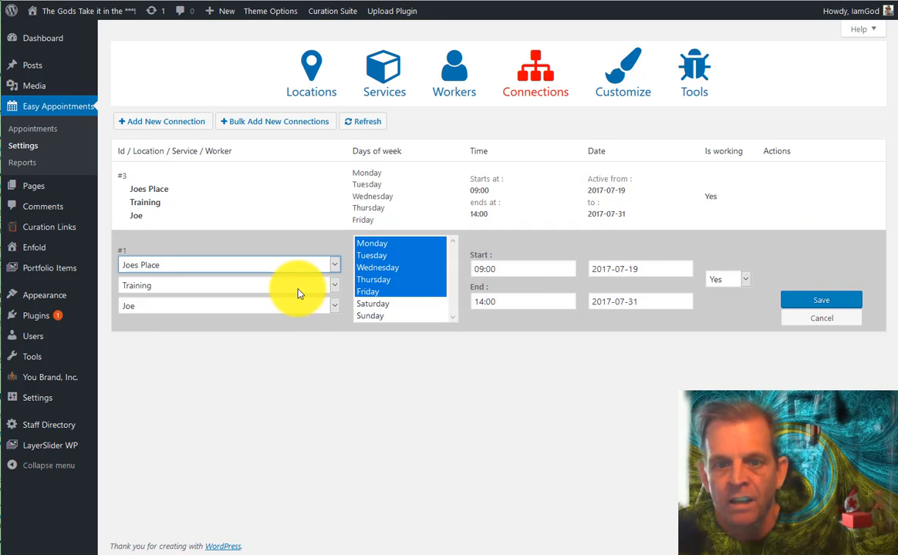
left_click(220, 287)
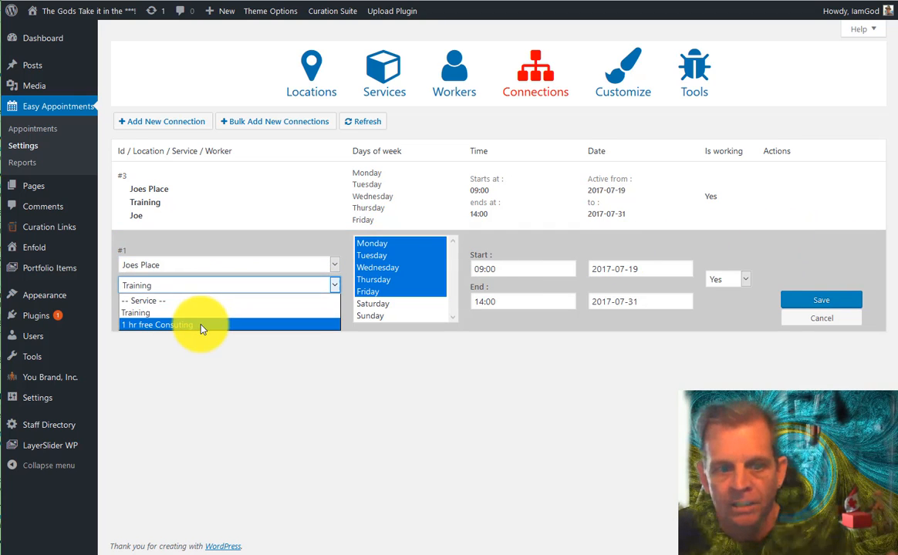
left_click(201, 323)
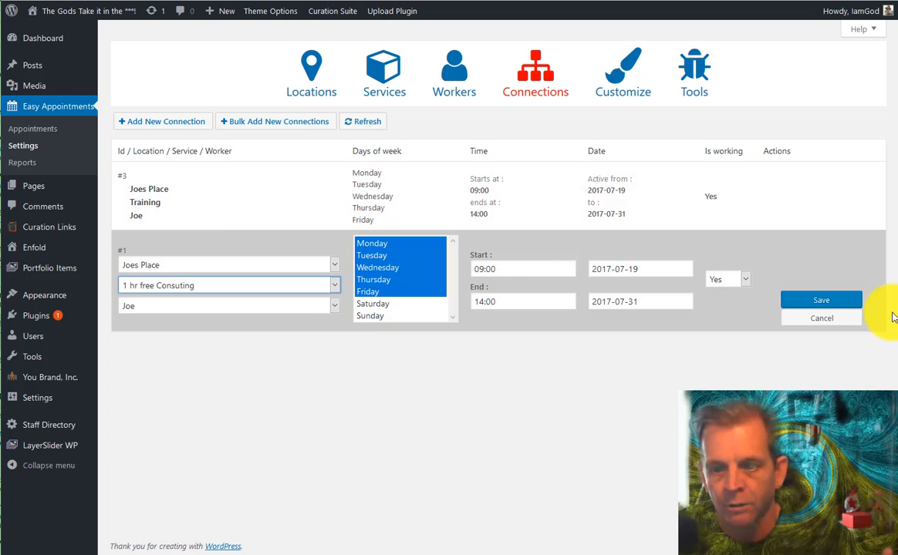
left_click(821, 301)
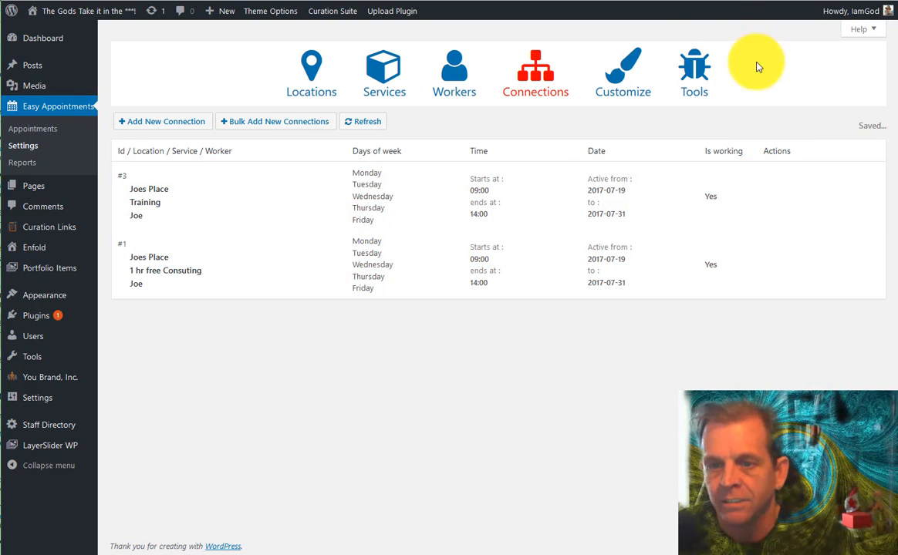
Reload the live Bookings page and choose the 1 hr free Consuting service to check its available time slots
left_click(577, 0)
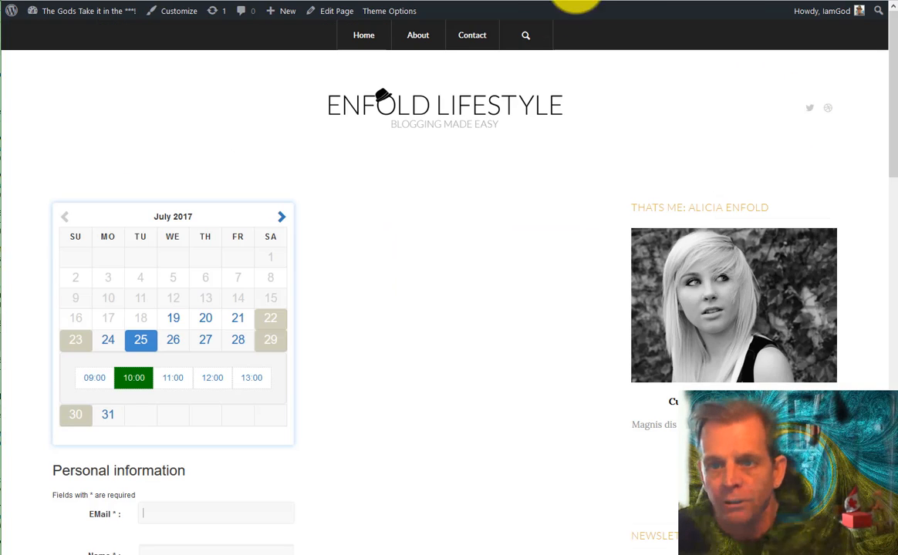
key("F5")
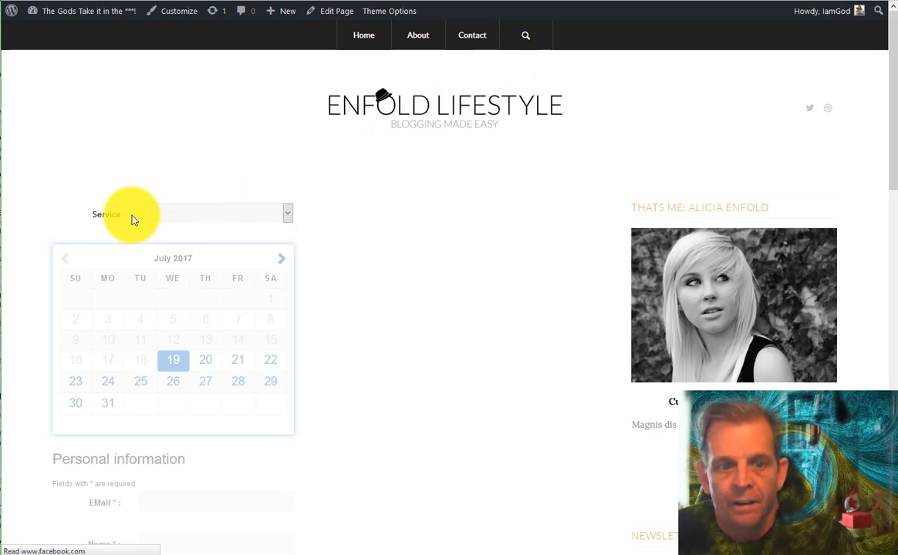
left_click(255, 219)
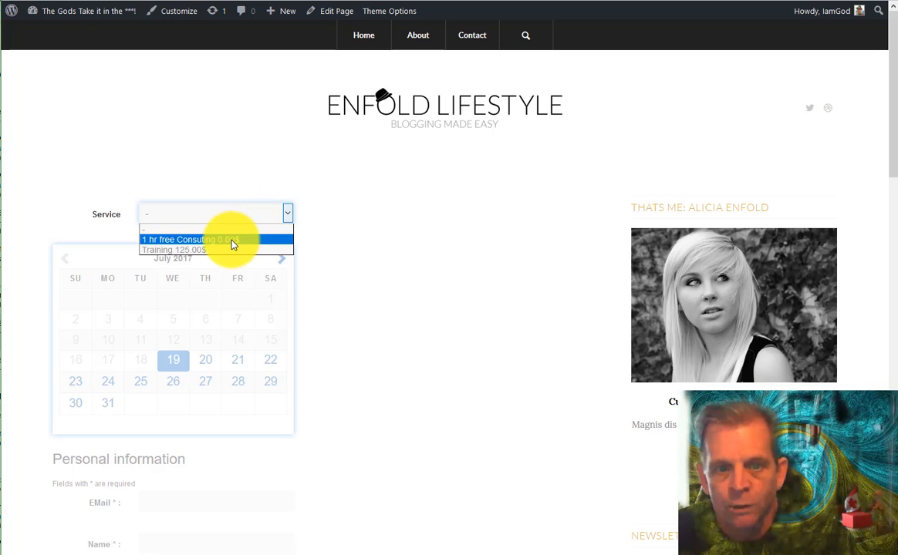
left_click(232, 245)
scroll(232, 245, "down", 3)
scroll(232, 245, "up", 3)
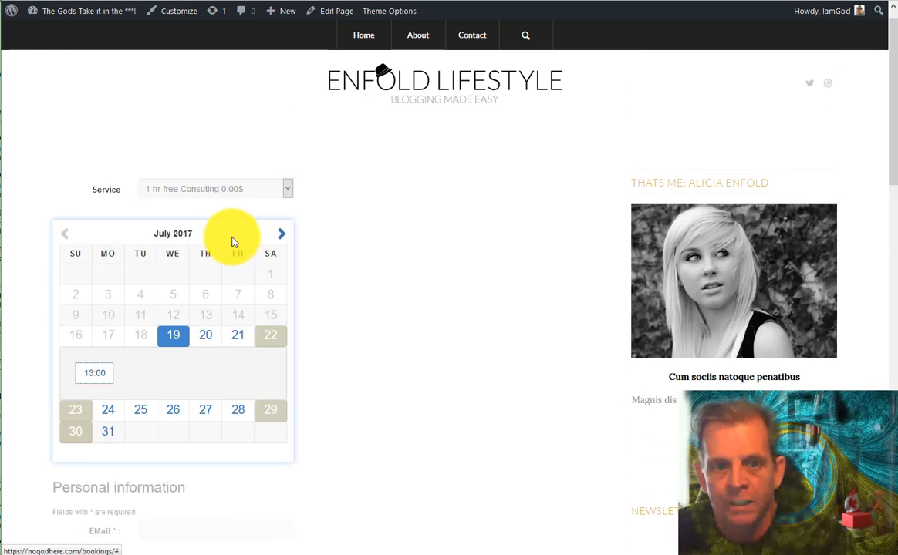
Switch the booking form's service to Training and check its available time slots
left_click(236, 191)
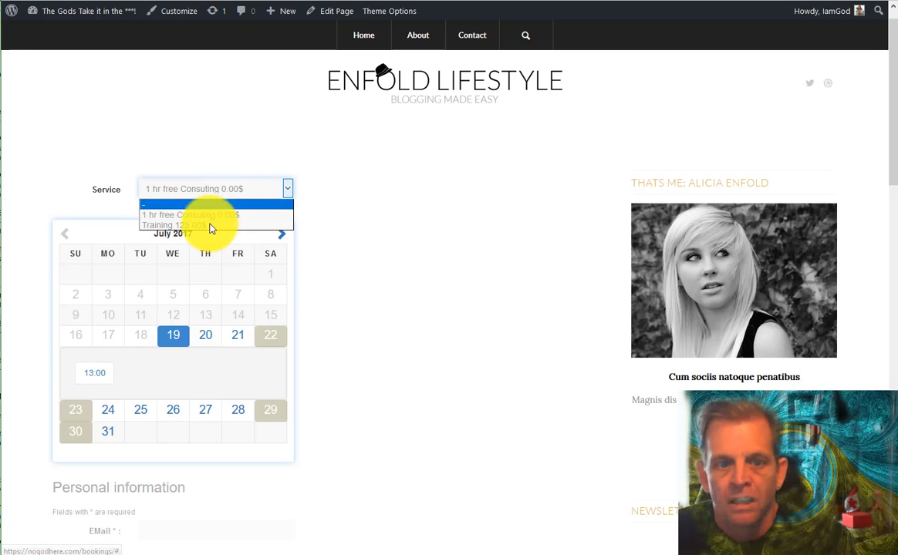
left_click(212, 225)
scroll(212, 227, "down", 3)
scroll(247, 226, "up", 3)
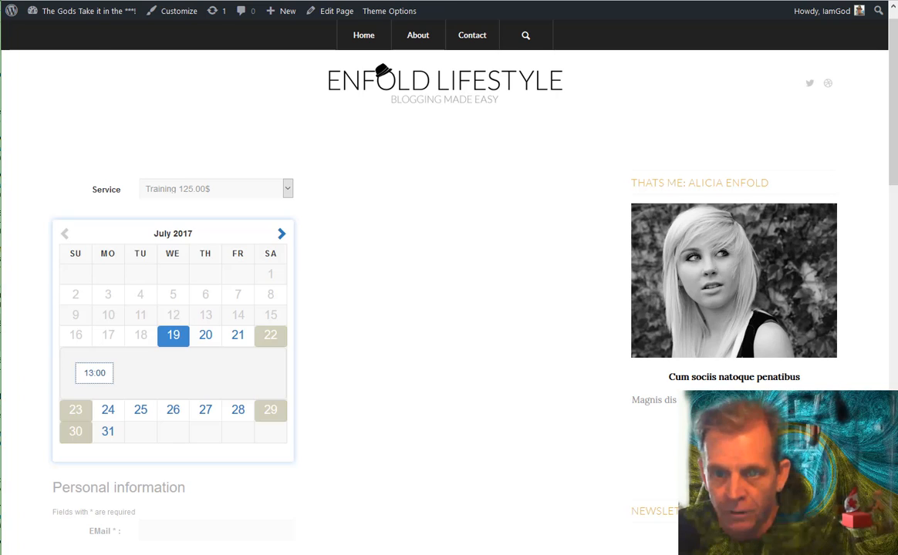
Replace the Bookings page shortcode with [ea_bootstrap width="800px" scroll_off="true" layout_cols="2"] and update the page
left_click(501, 2)
left_click(210, 257)
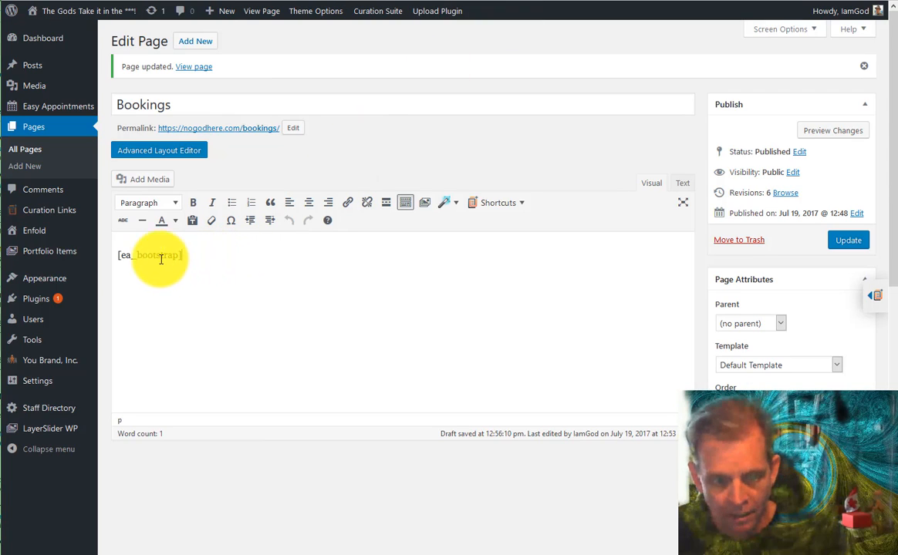
key("ctrl+a")
key("BackSpace")
mouse_move(77, 263)
type("[ea_bootstrap width=\"800px\" scroll_off=\"true\" layout_cols=\"2\"]")
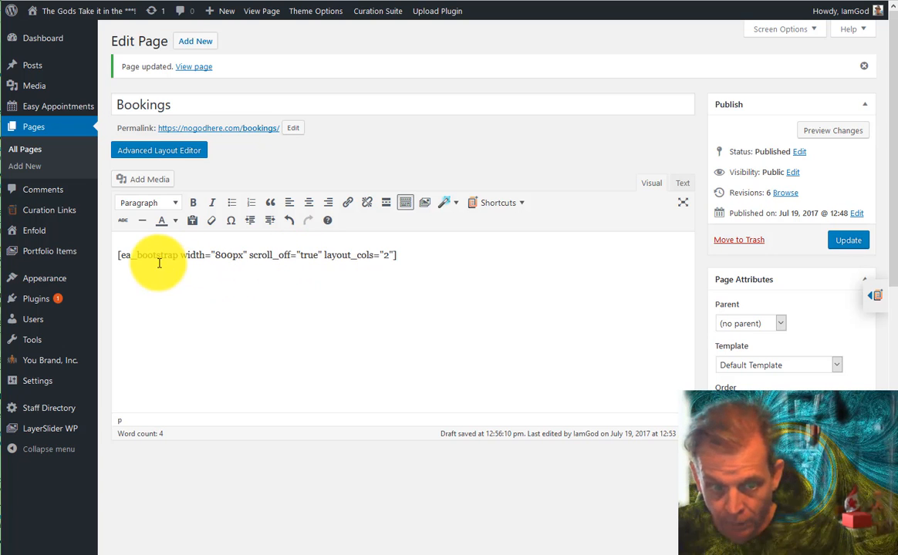
left_click(856, 242)
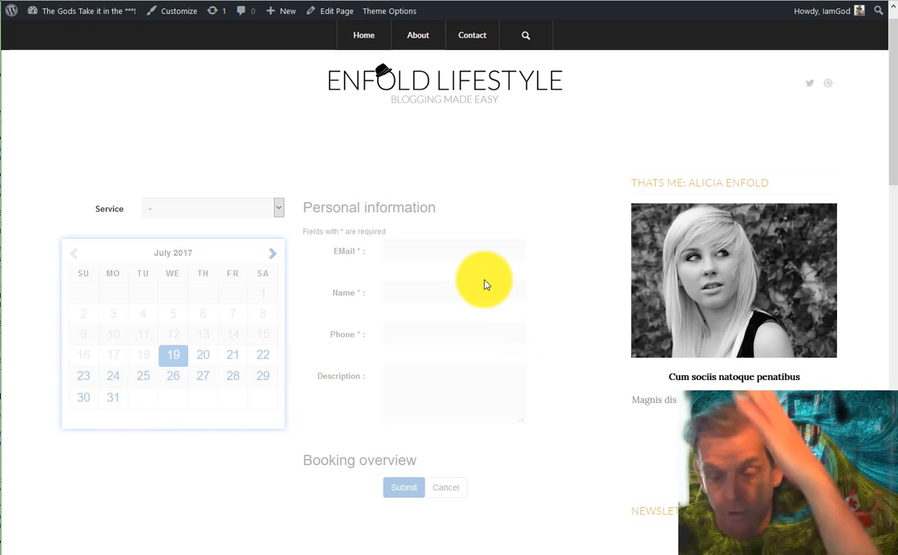
On the live Bookings page, choose 1 hr free Consuting for July 19 at 13:00 and review the booking overview
left_click(279, 210)
left_click(243, 238)
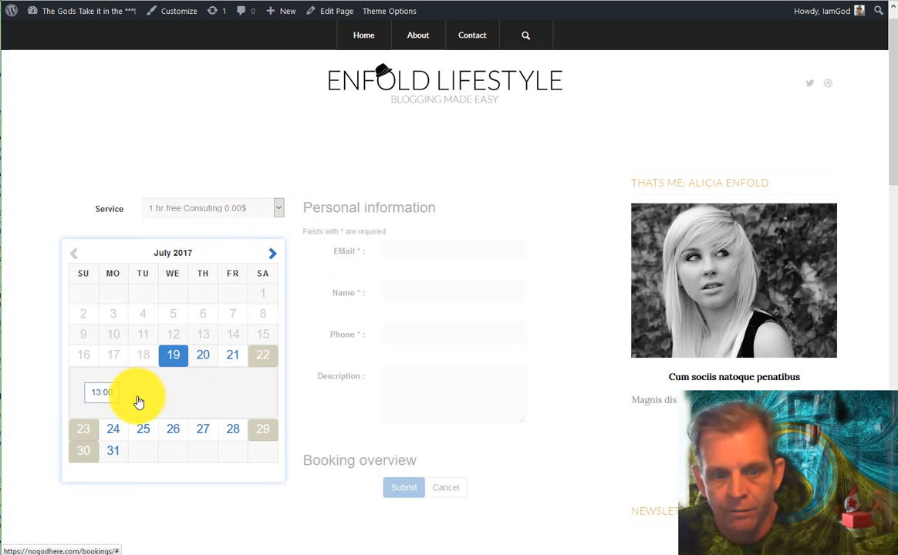
left_click(111, 394)
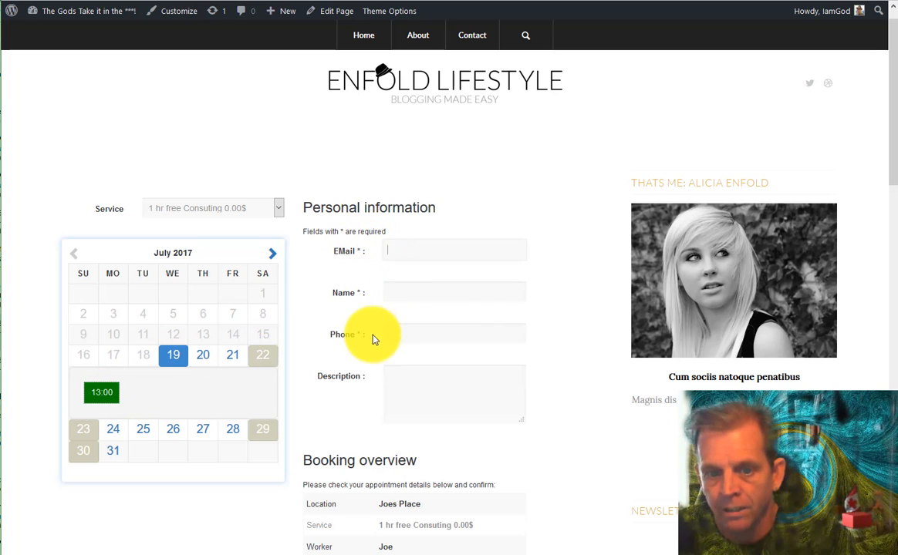
scroll(381, 401, "down", 2)
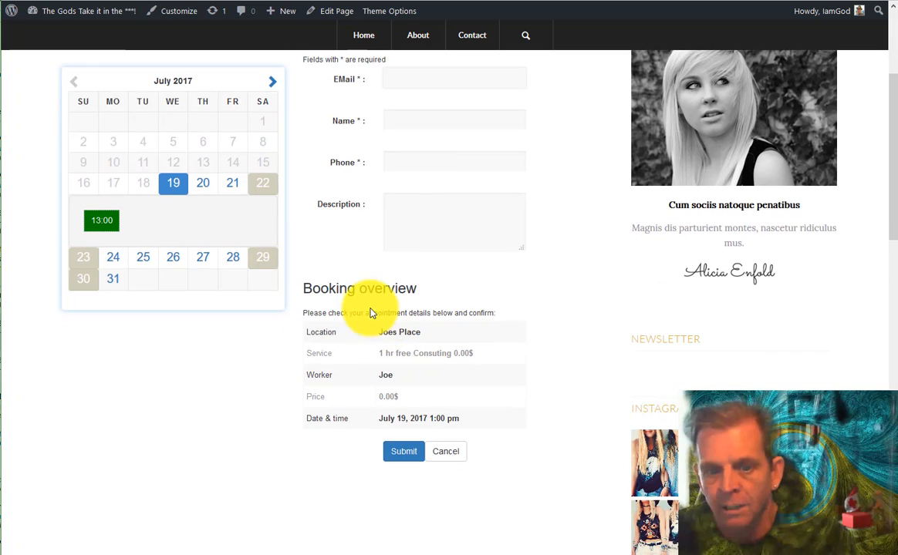
scroll(409, 378, "up", 3)
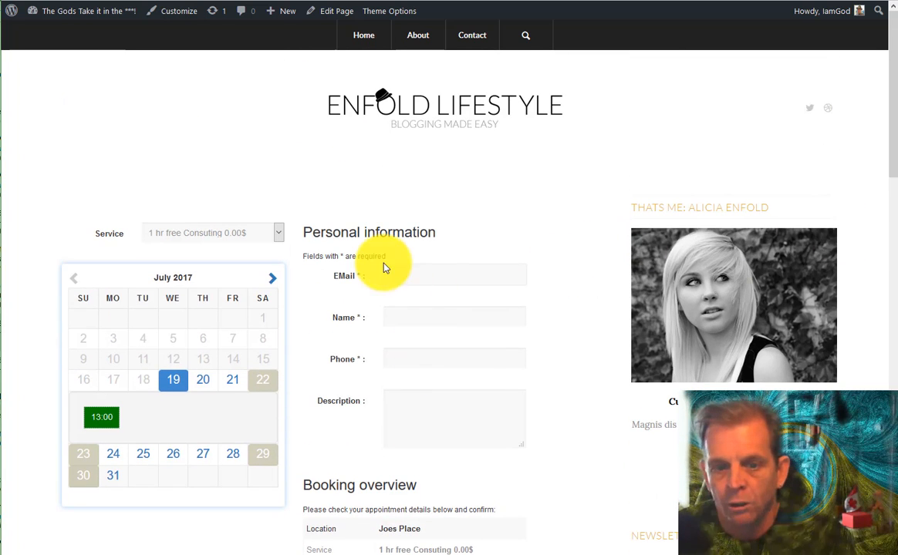
Fill in the customer's email, name and phone with the description "Looking forward to consult", and try to submit the booking
left_click(436, 268)
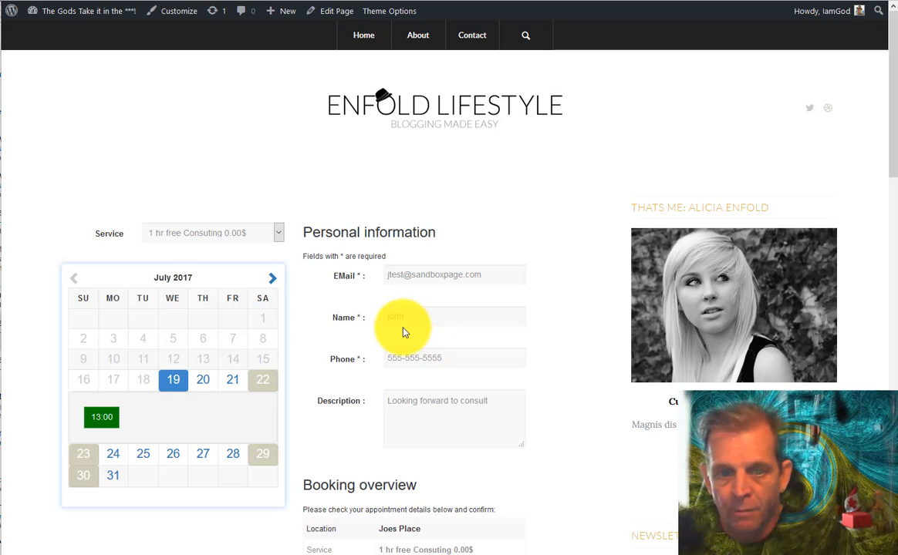
scroll(403, 331, "down", 3)
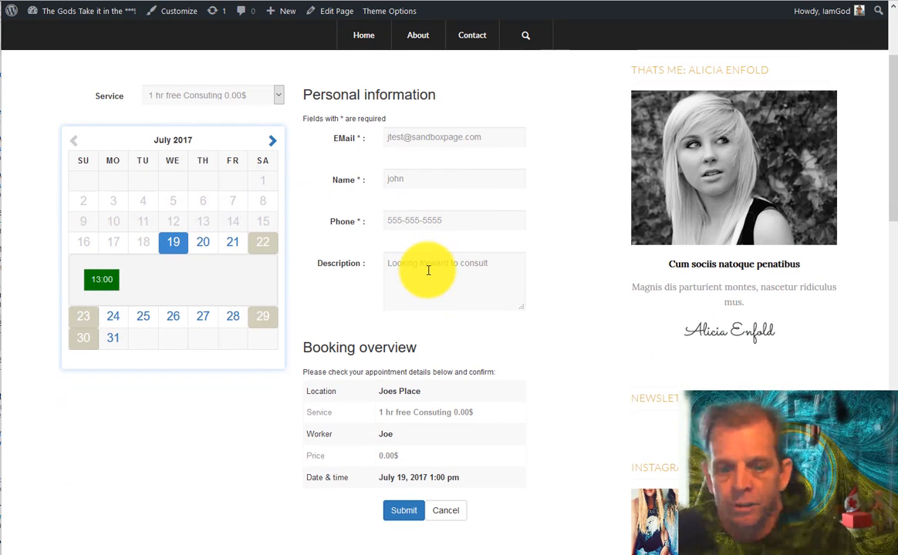
scroll(428, 270, "down", 1)
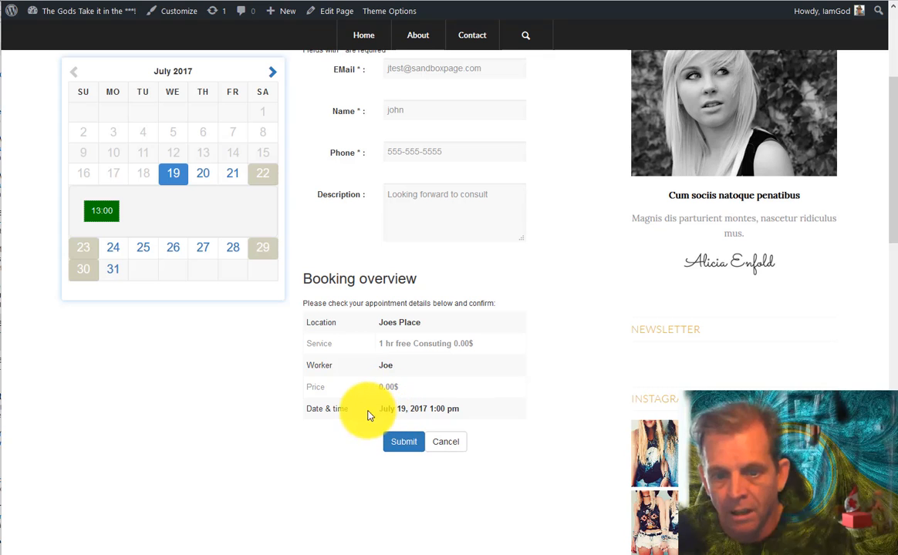
left_click(404, 442)
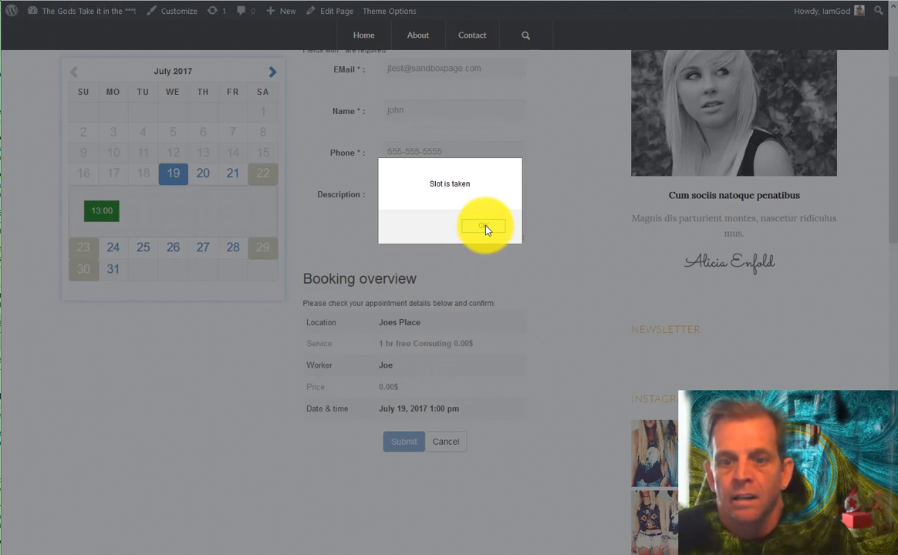
left_click(484, 227)
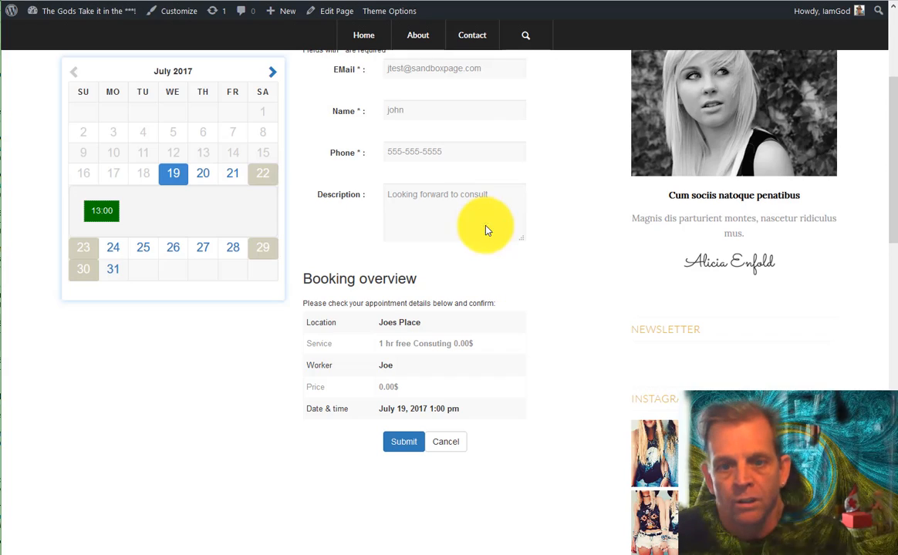
Change the appointment to July 20, 2017 at 10:00 and submit the booking
left_click(205, 177)
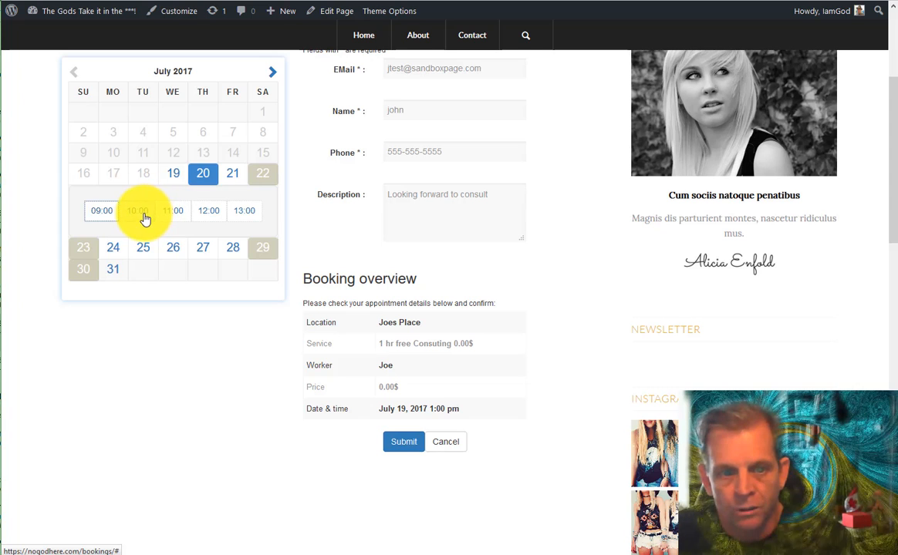
left_click(138, 213)
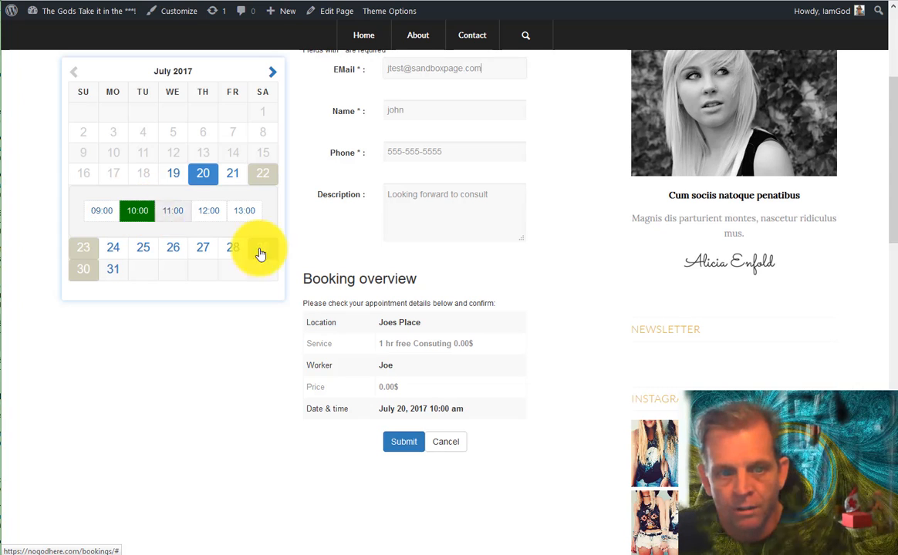
left_click(405, 443)
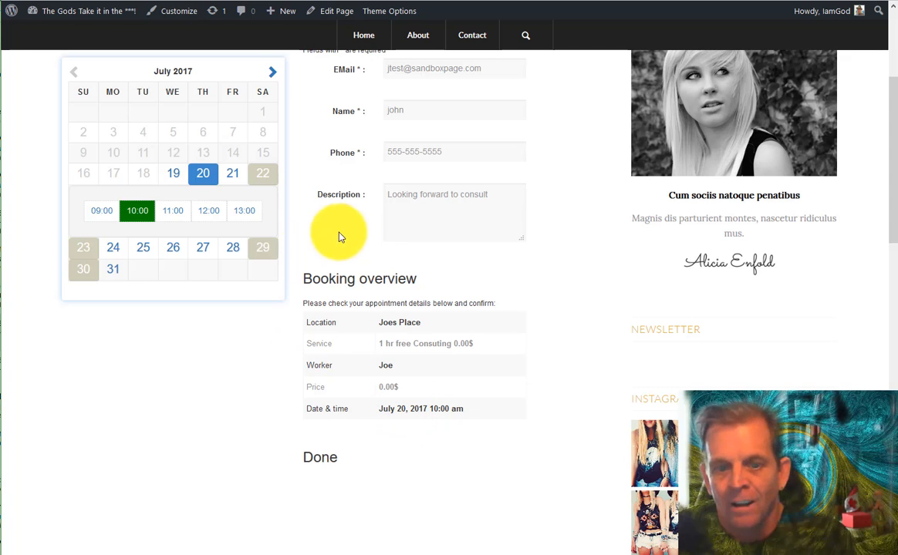
scroll(375, 430, "down", 1)
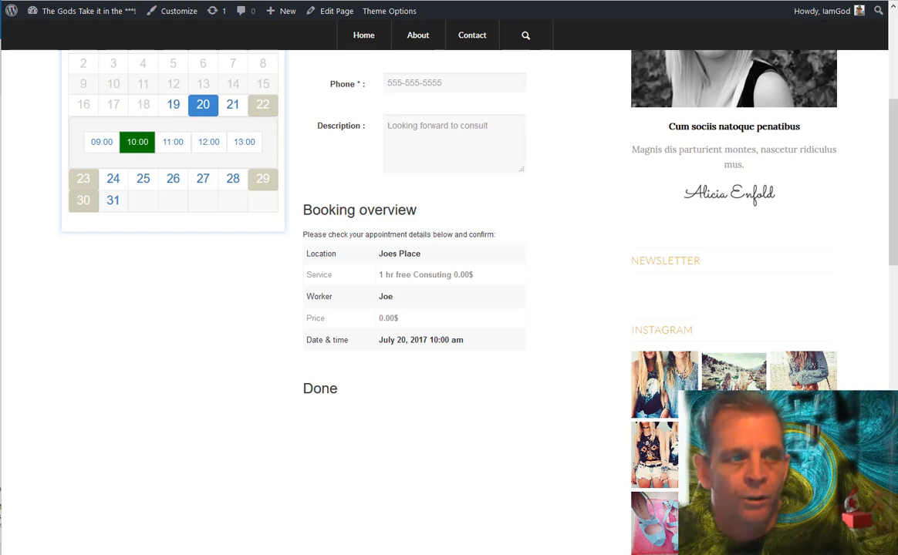
Switch to Outlook, review the New Reservation 1 email through its confirm and cancel links, and return to the browser
key("alt+Tab")
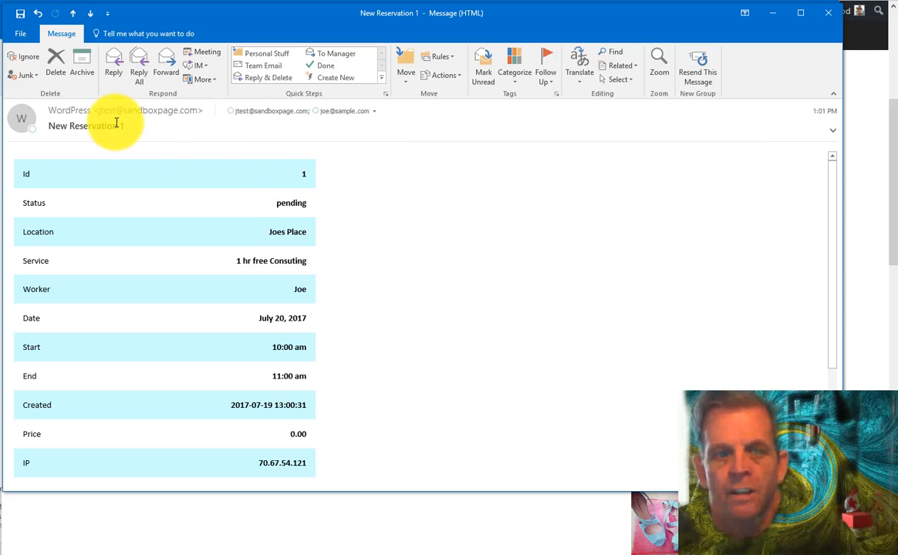
mouse_move(339, 111)
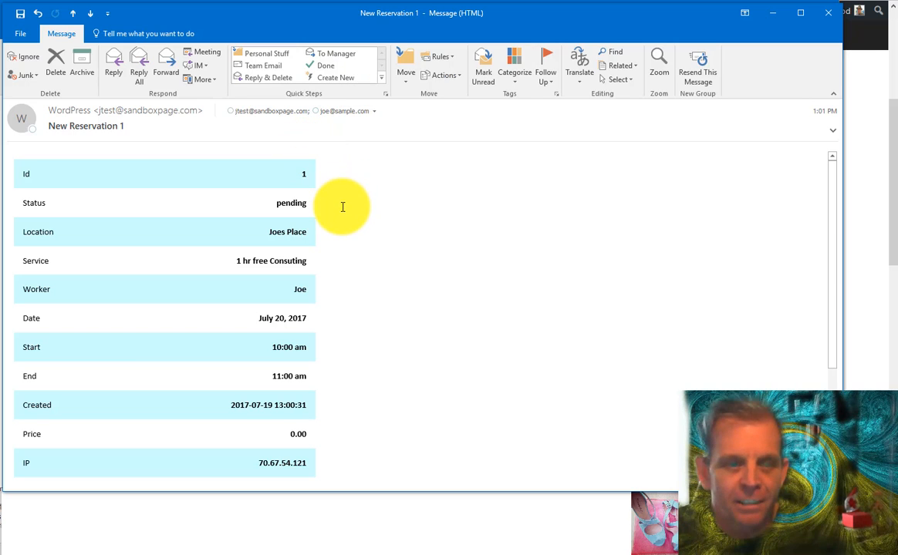
scroll(231, 213, "down", 1)
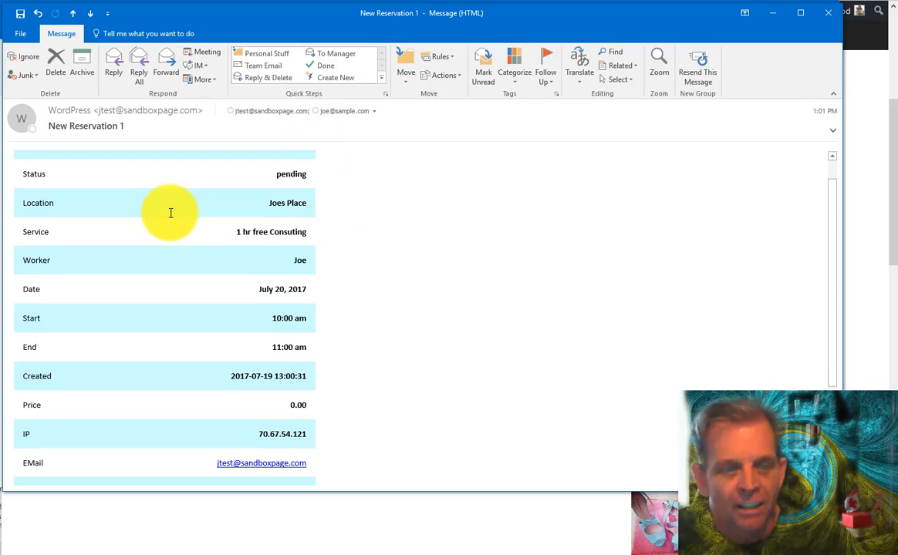
scroll(173, 212, "down", 5)
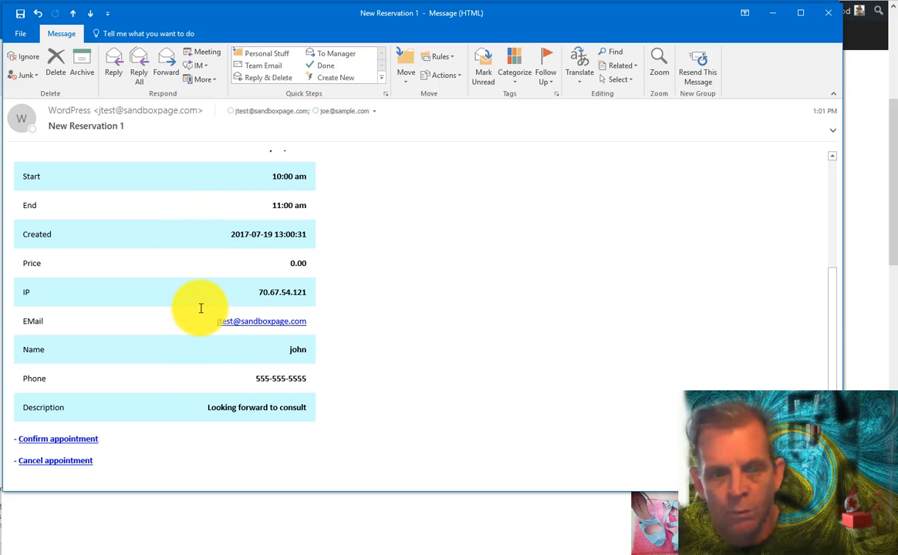
scroll(199, 312, "up", 6)
scroll(198, 325, "down", 5)
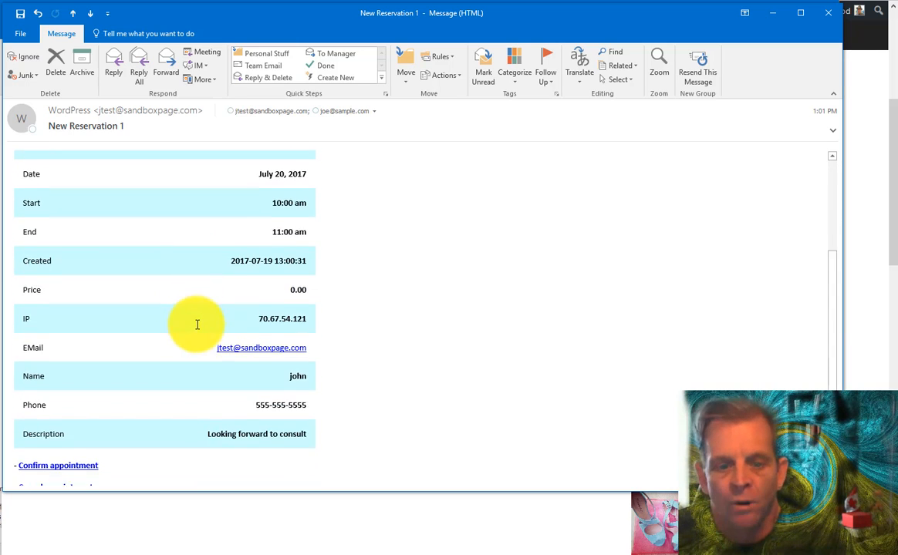
scroll(197, 324, "down", 1)
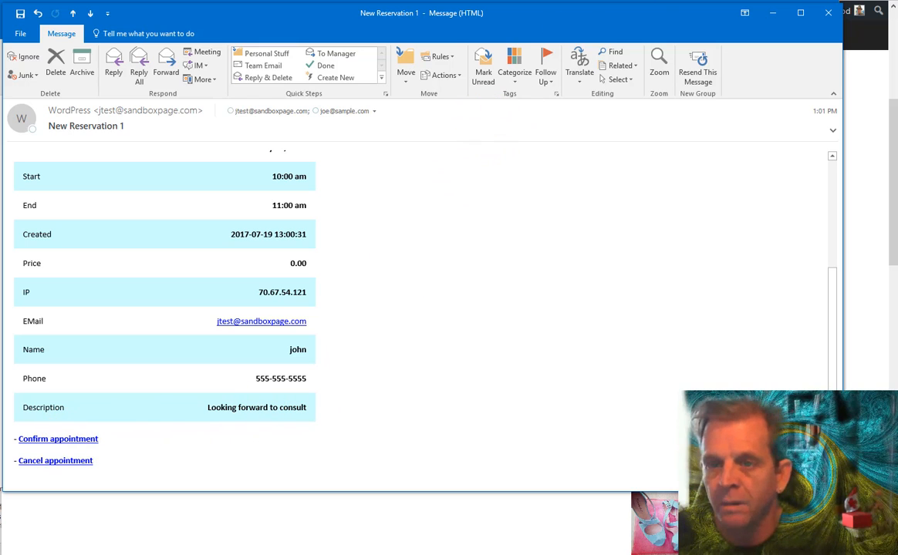
left_click(572, 1)
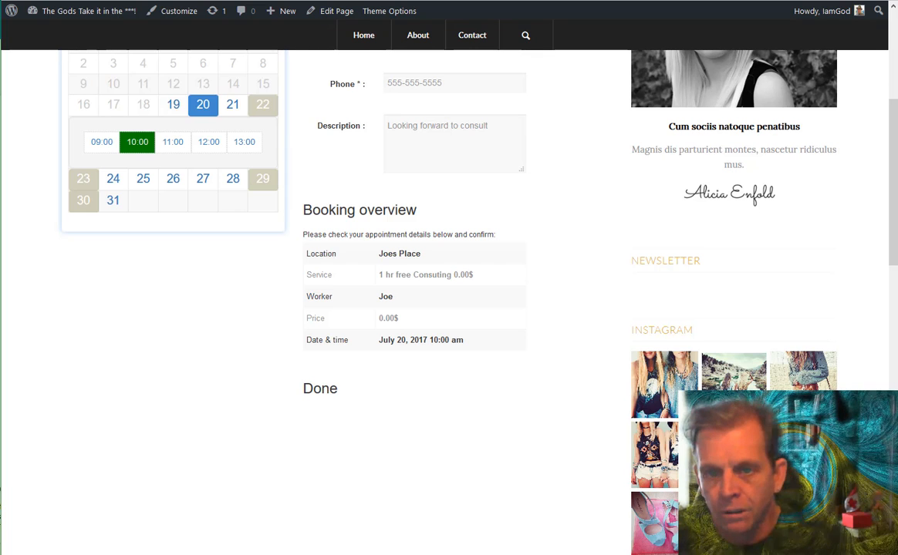
In the Easy Appointments admin list, edit the July 20, 2017 1 hr free Consuting appointment, set its status to confirmed, and save it
left_click(233, 2)
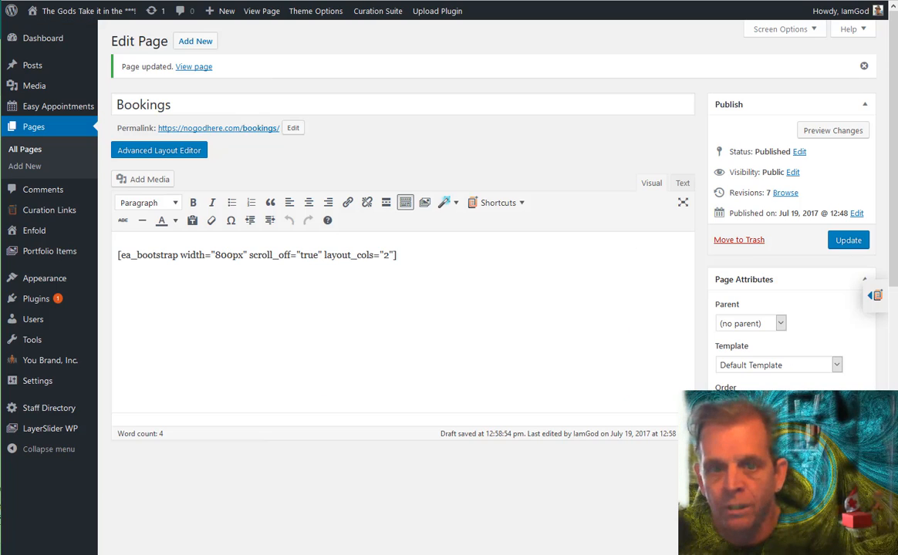
mouse_move(73, 117)
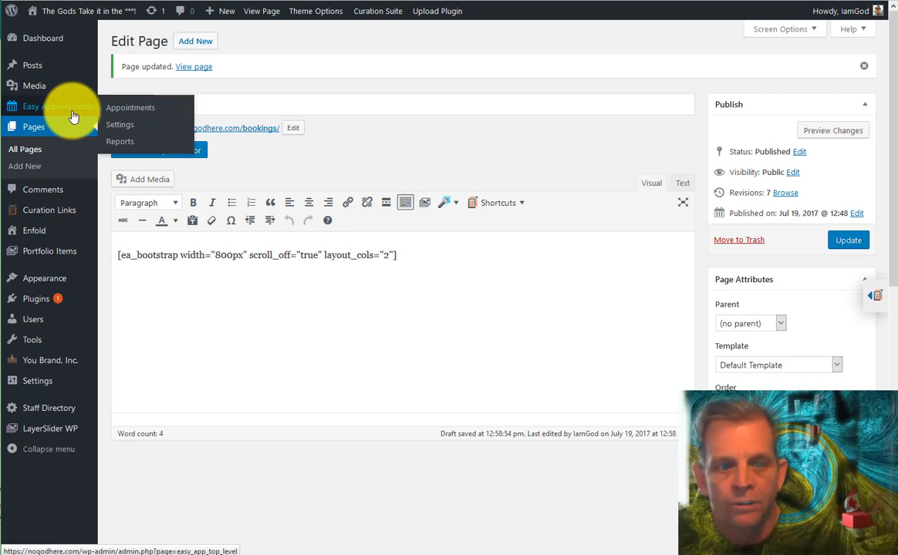
left_click(131, 112)
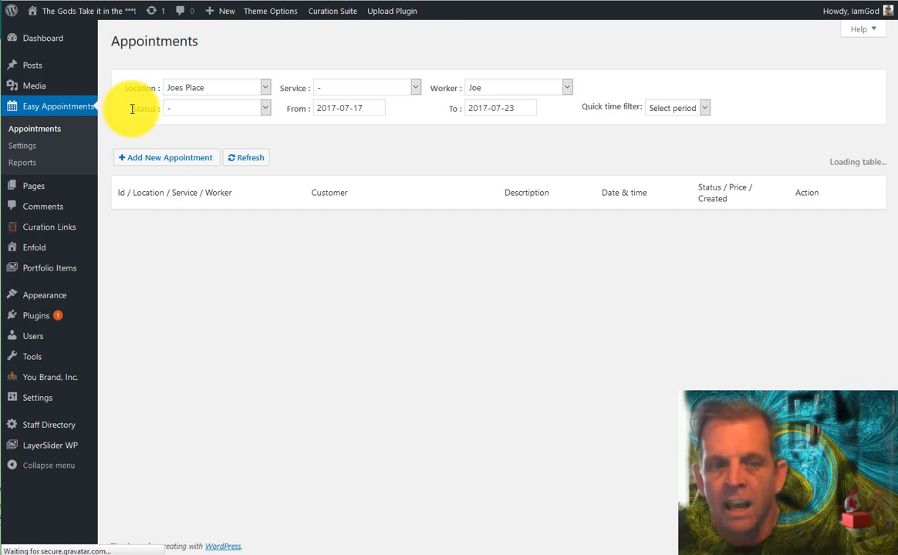
mouse_move(148, 253)
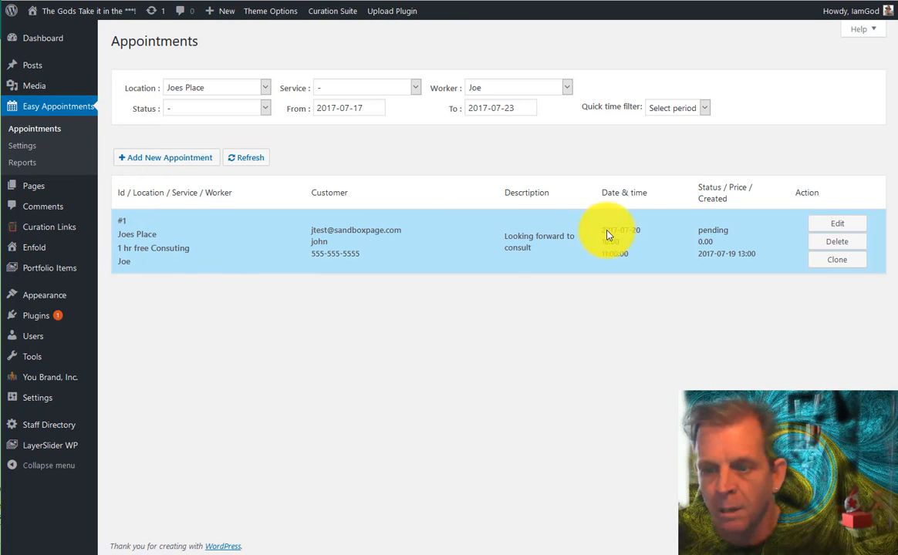
left_click(842, 227)
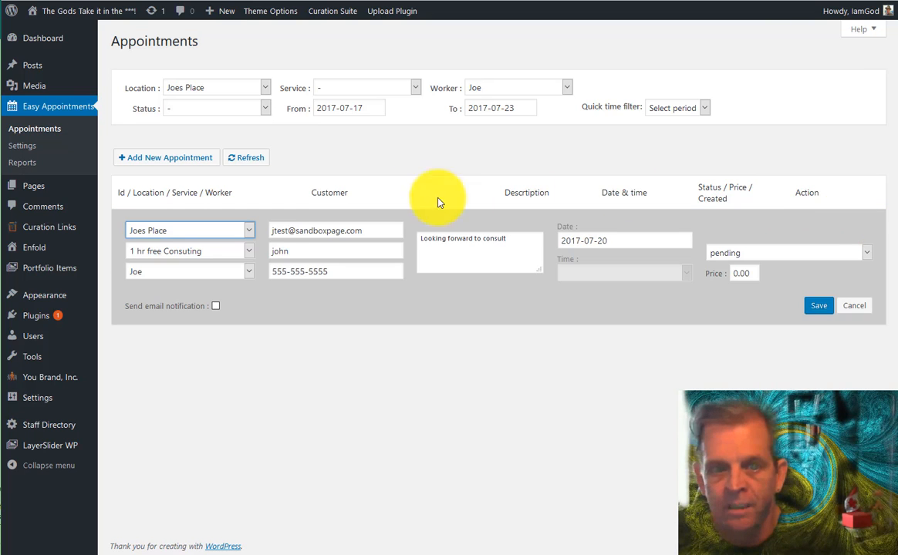
left_click(780, 253)
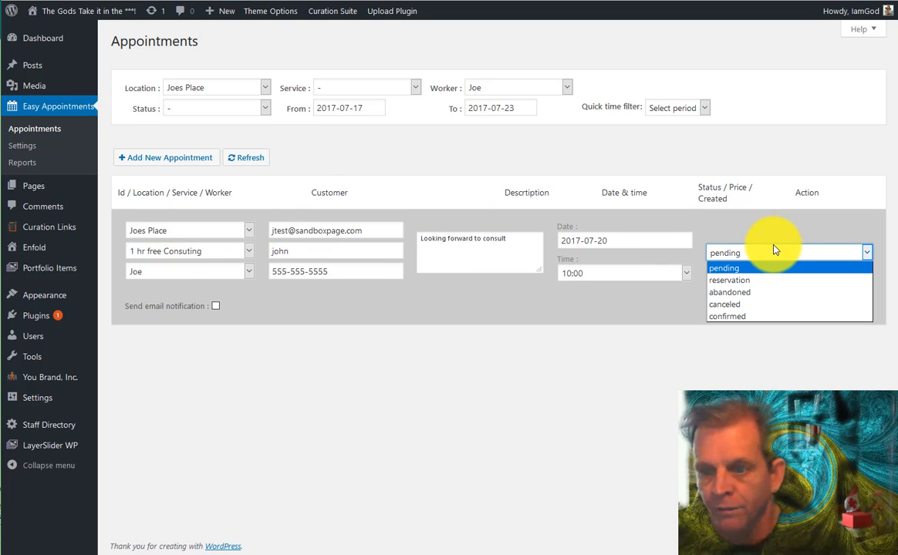
left_click(748, 317)
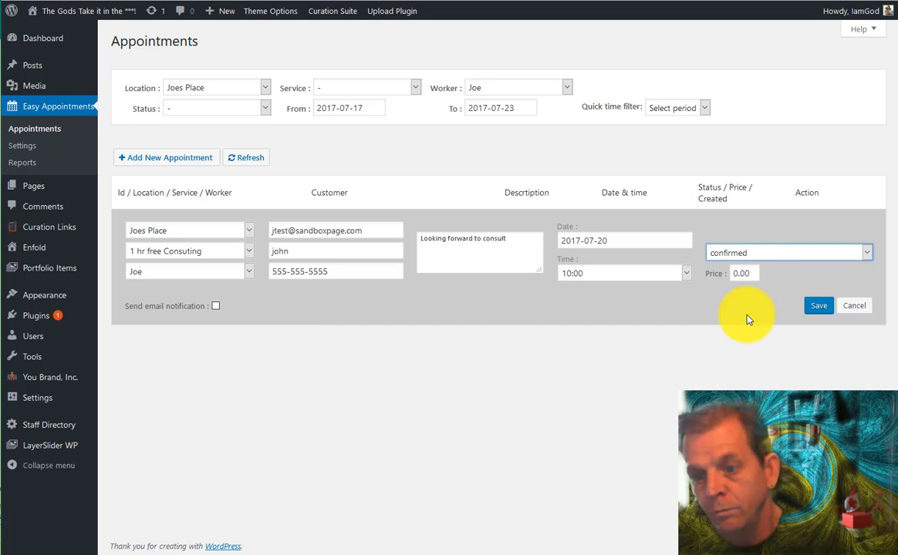
left_click(816, 304)
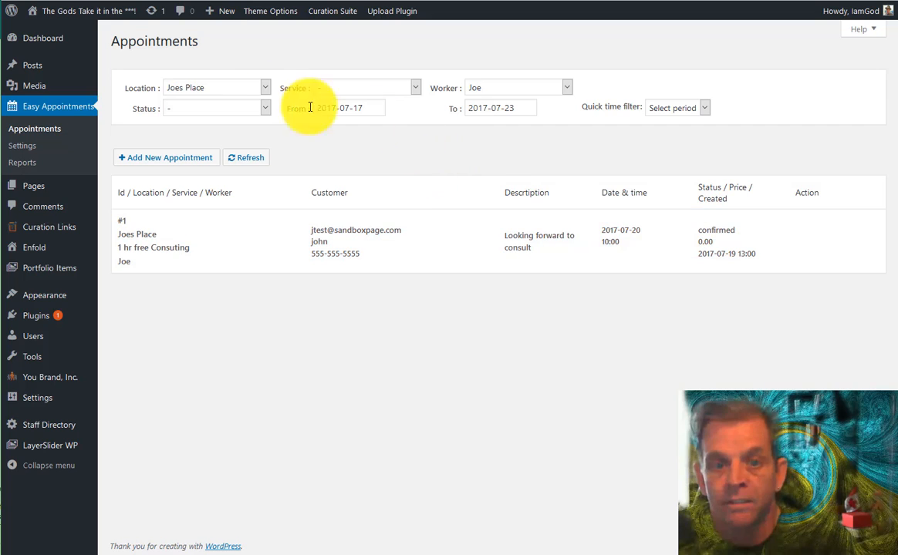
Generate the Time table report for the 1 hr free Consuting service and review the July 2017 slots
left_click(28, 169)
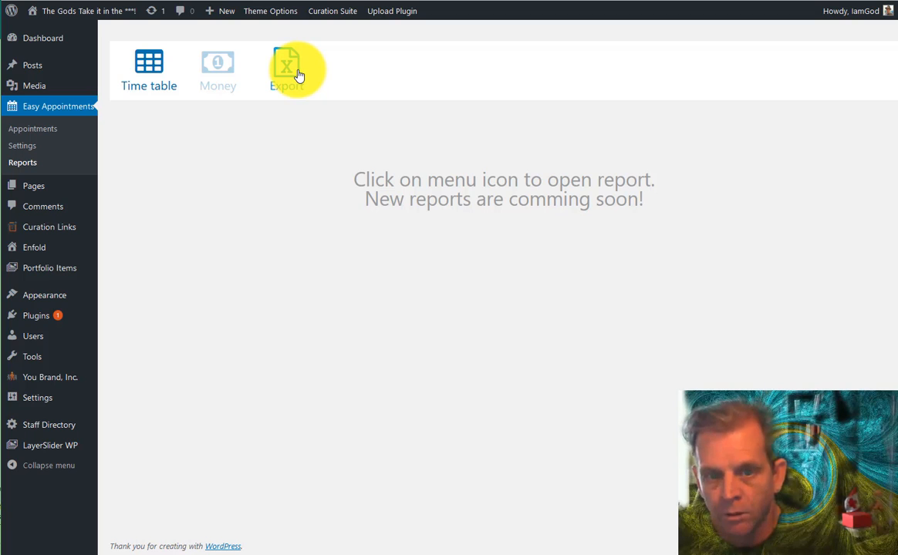
left_click(142, 74)
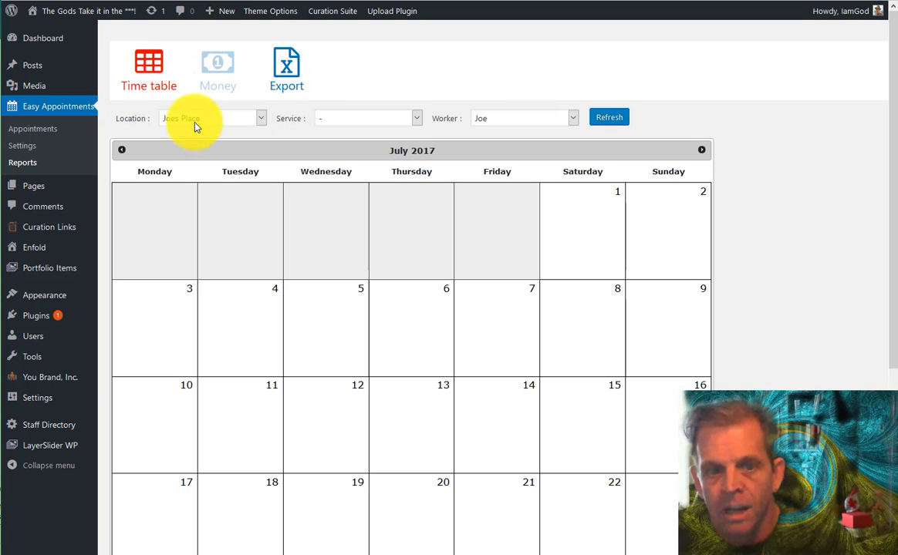
left_click(409, 123)
left_click(368, 157)
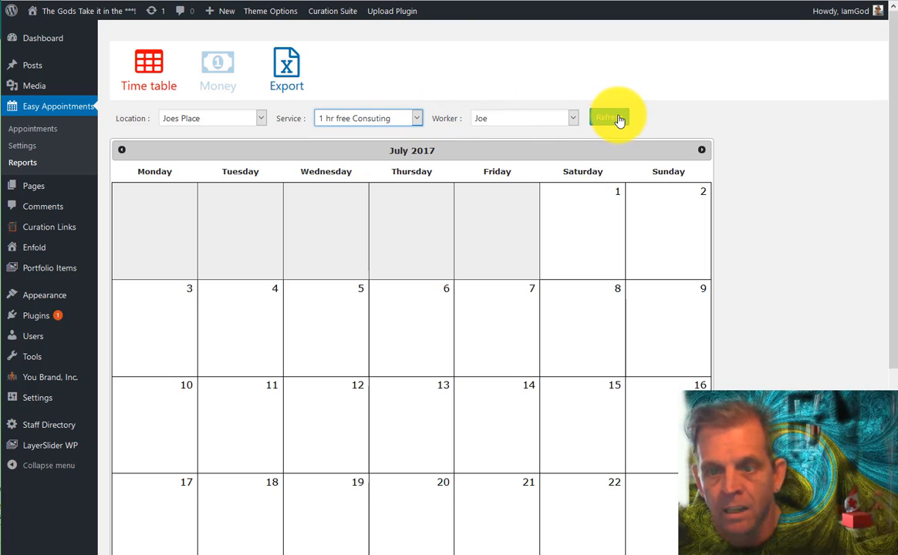
left_click(609, 118)
scroll(527, 167, "down", 3)
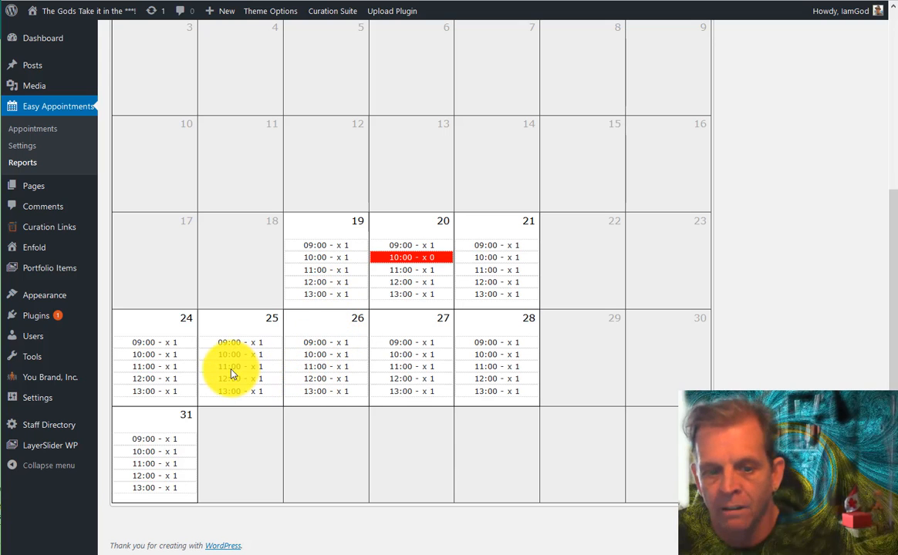
scroll(665, 266, "up", 3)
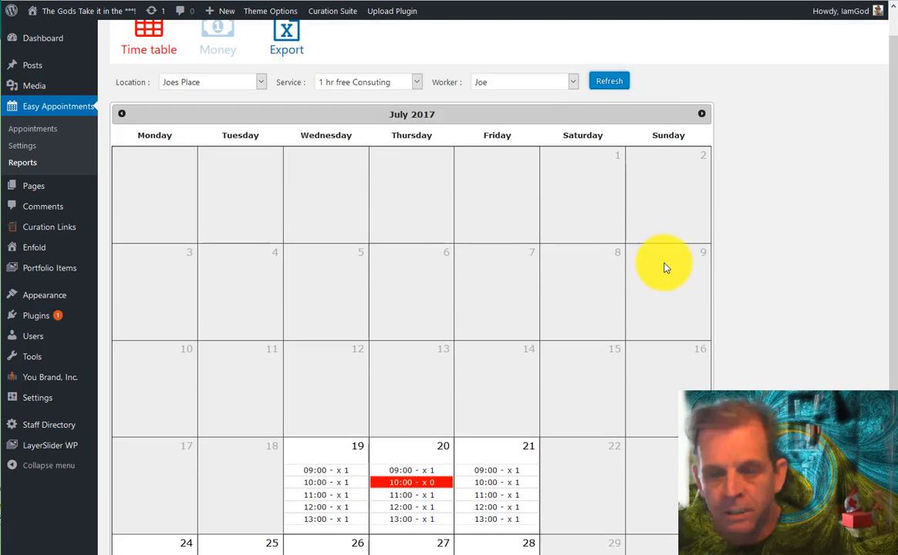
scroll(665, 266, "up", 1)
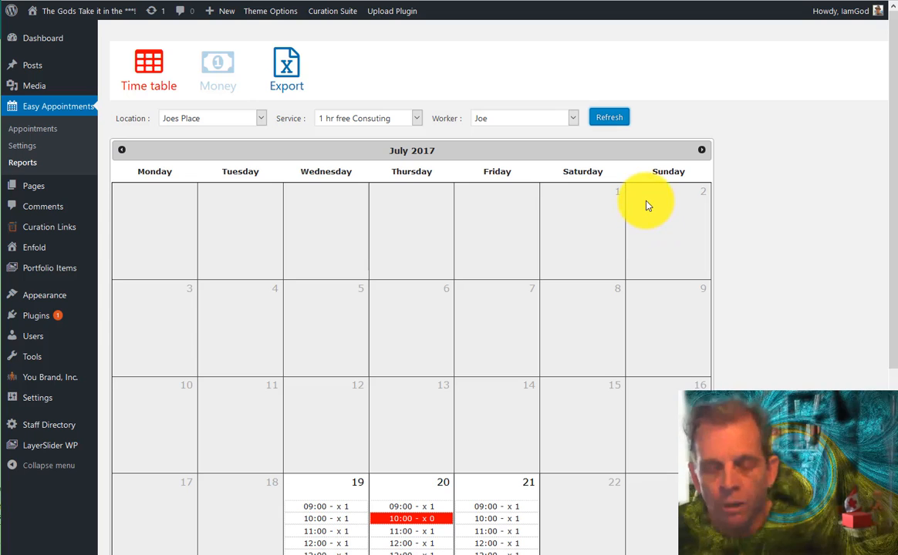